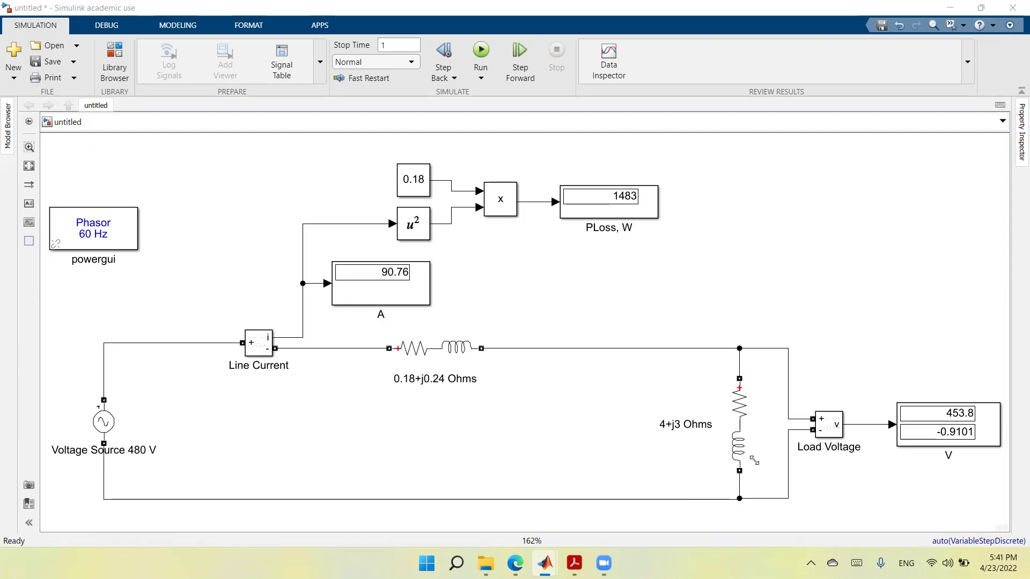
left_click(747, 410)
left_click(713, 490)
left_click(101, 444)
left_click(187, 386)
left_click(637, 211)
left_click(641, 241)
double_click(701, 167)
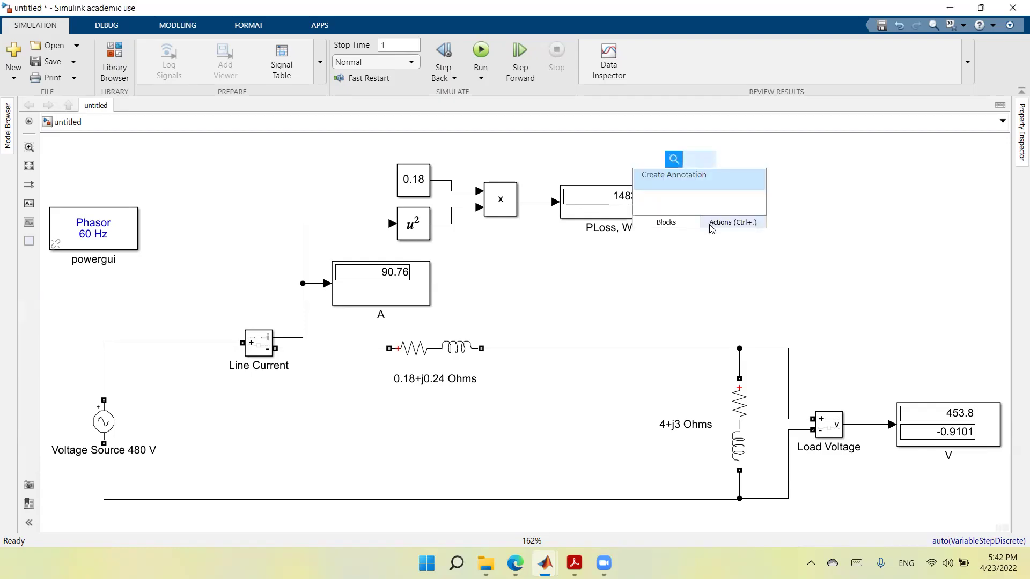
type("Case")
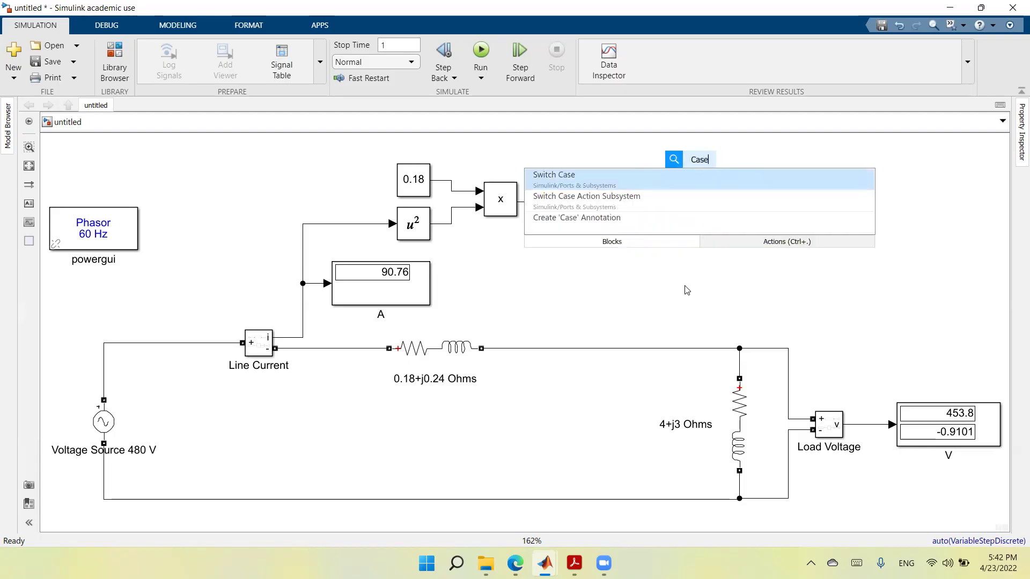
type(" 1")
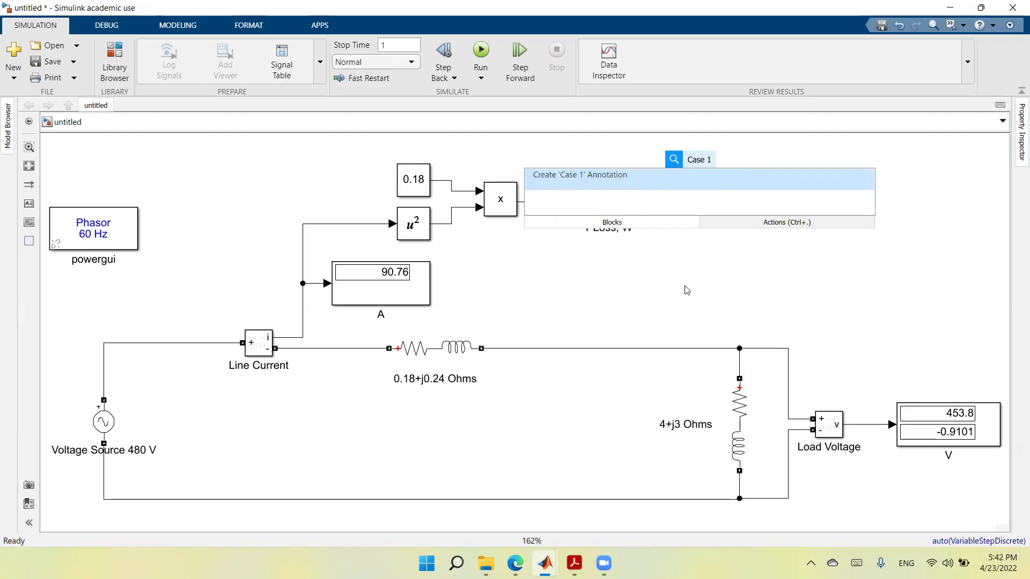
type(": P")
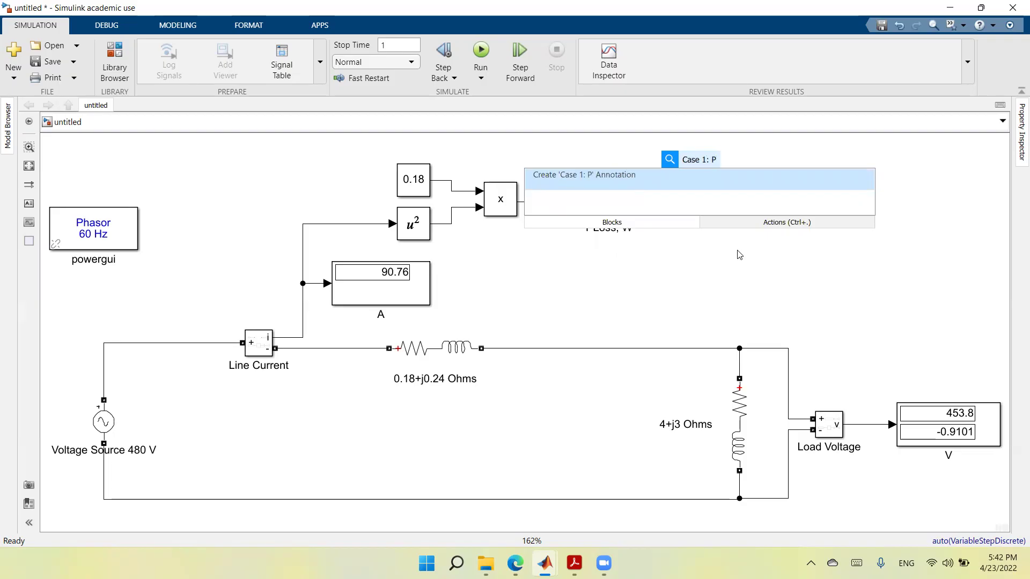
type("Loss ")
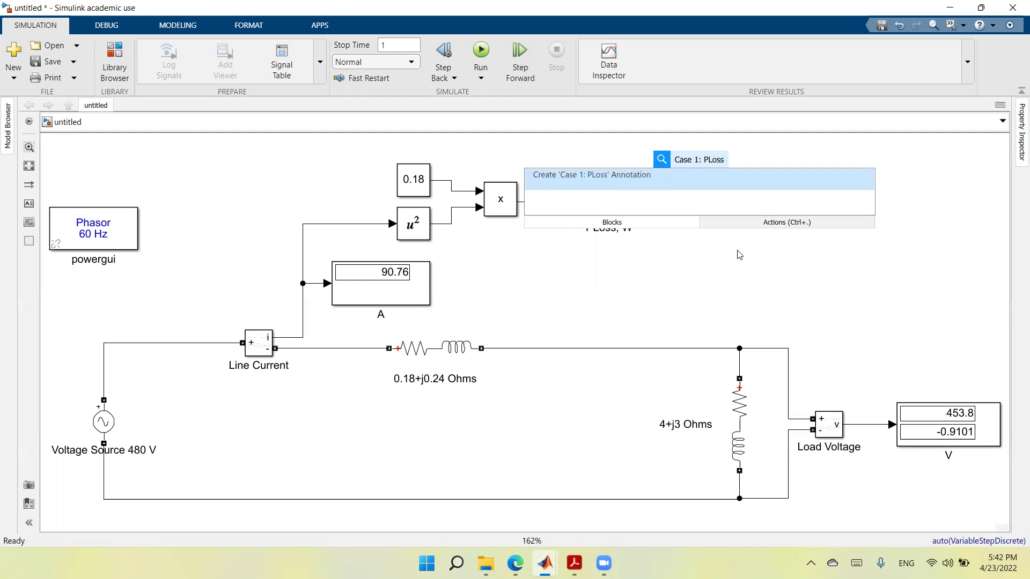
type("=")
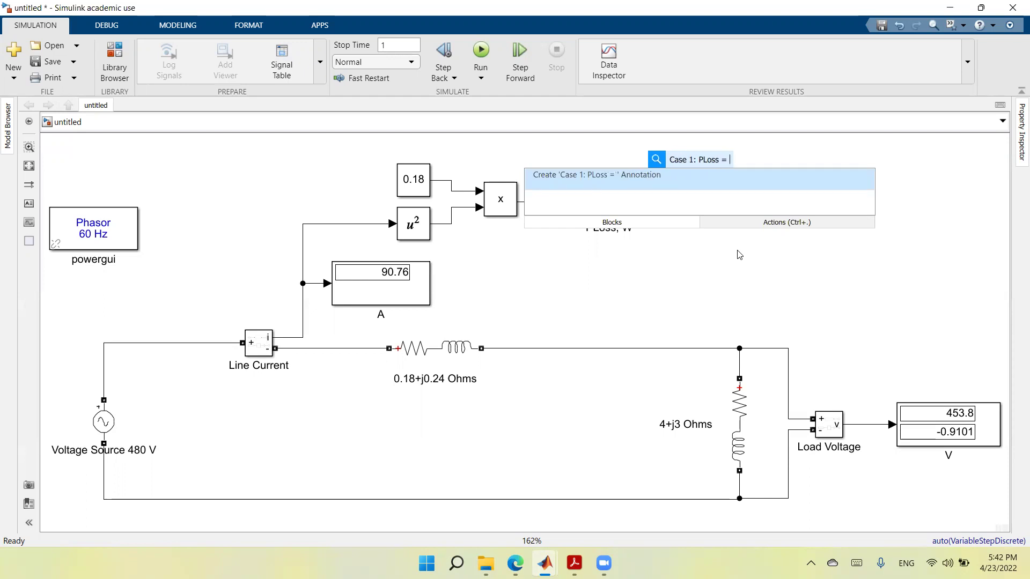
type(" 14")
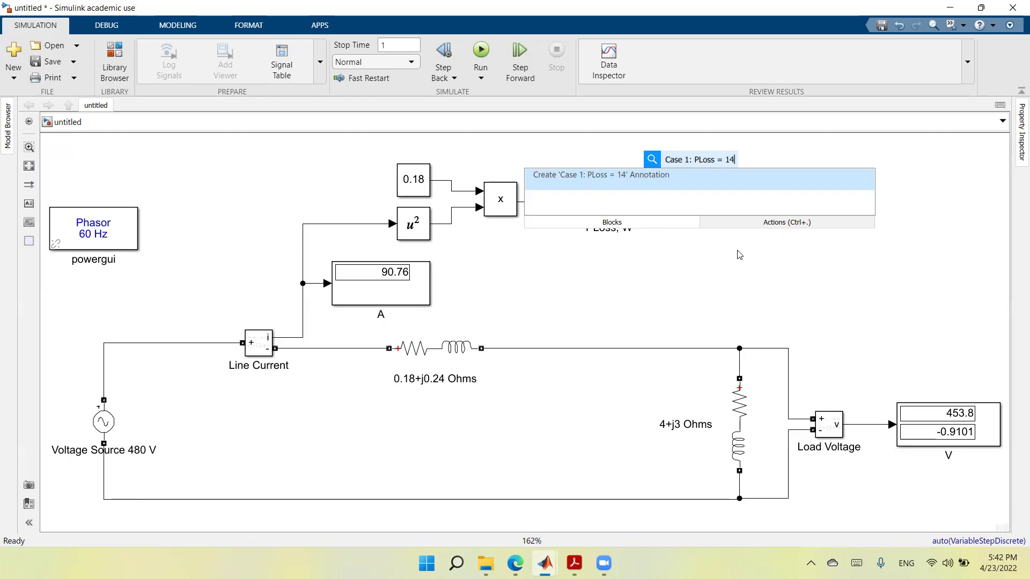
type("82 ")
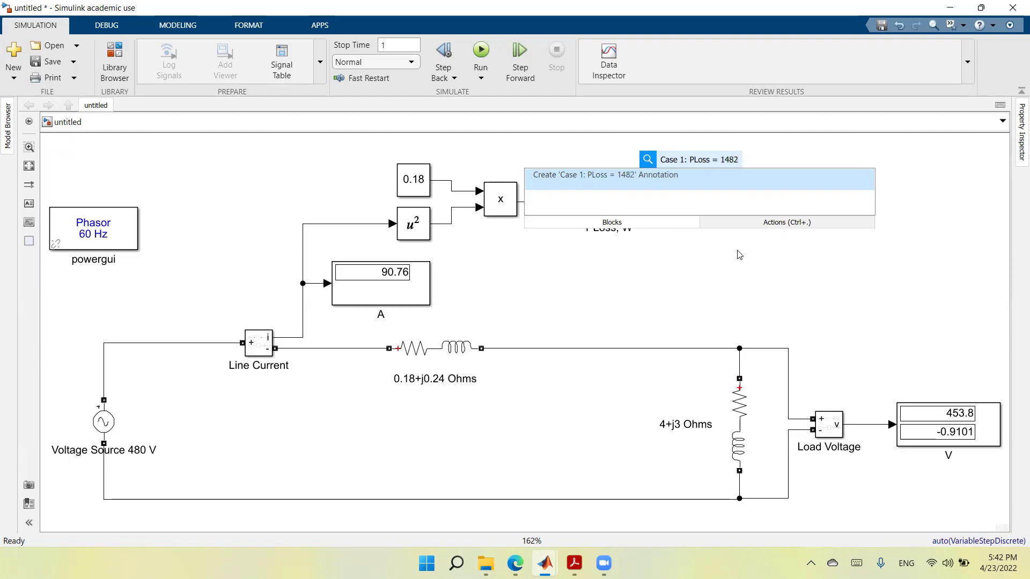
type("W, VL")
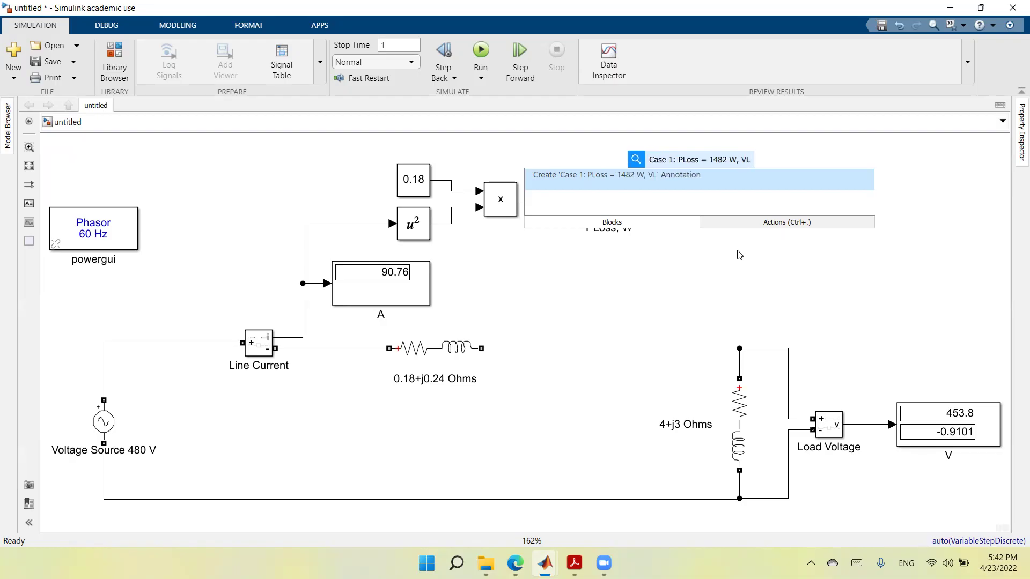
type("= ")
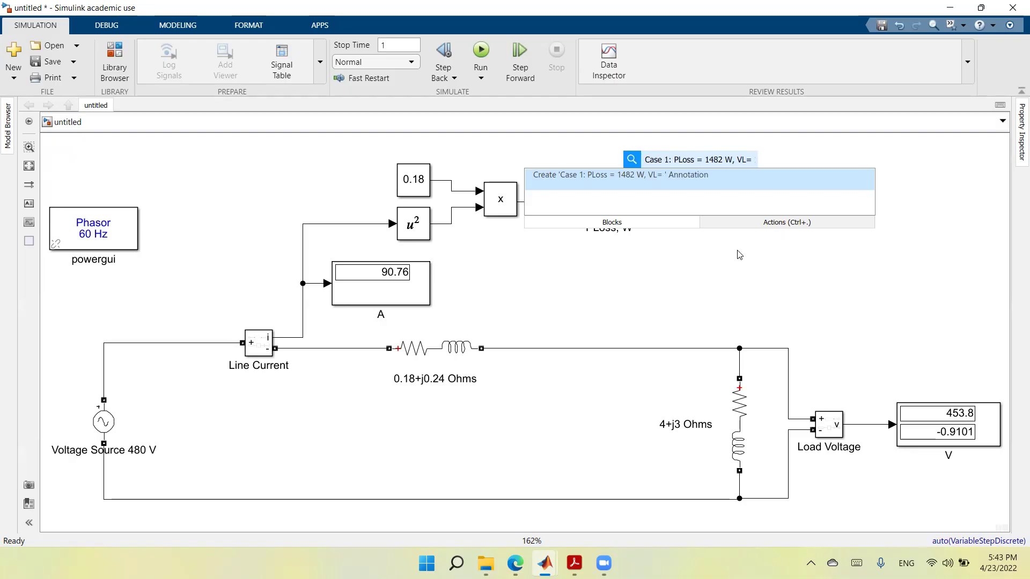
type("453")
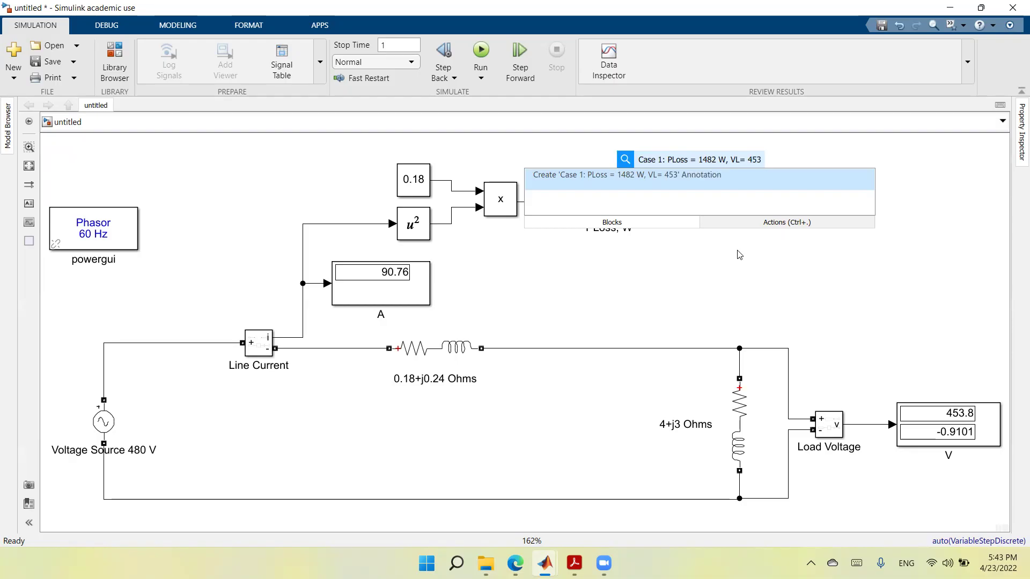
type(".")
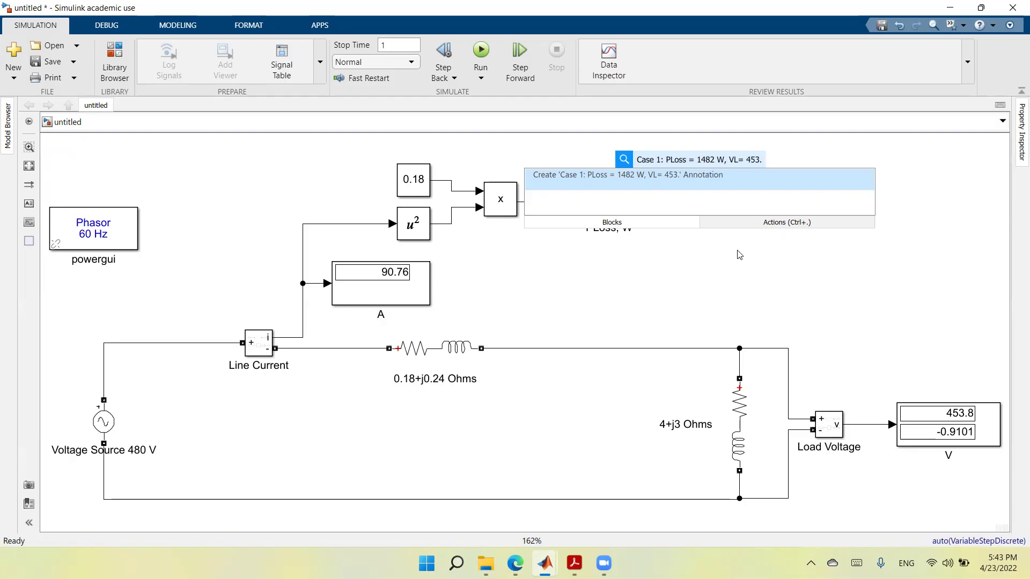
type("8 V")
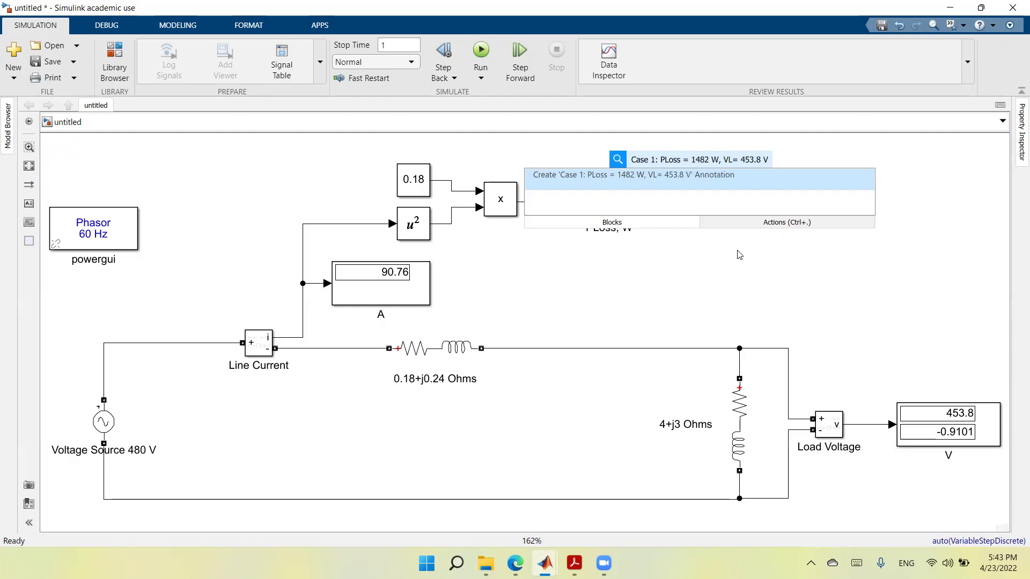
type(", VD=")
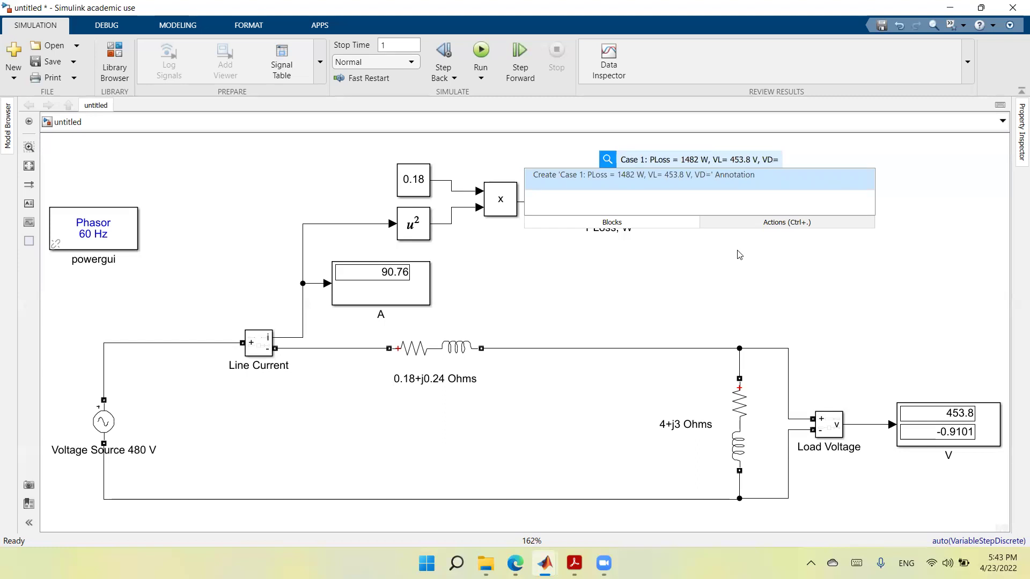
type("26.2 V")
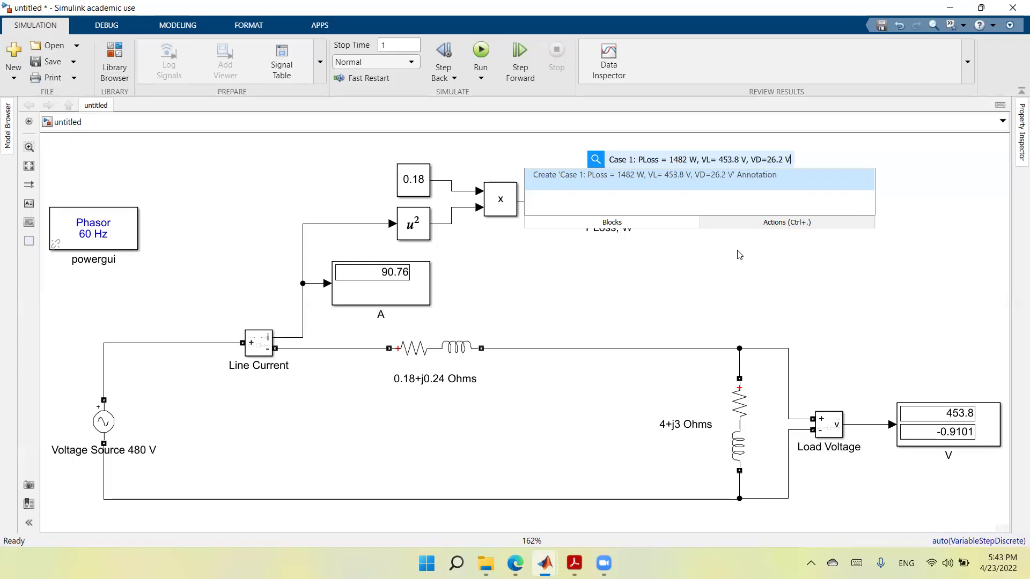
left_click(919, 309)
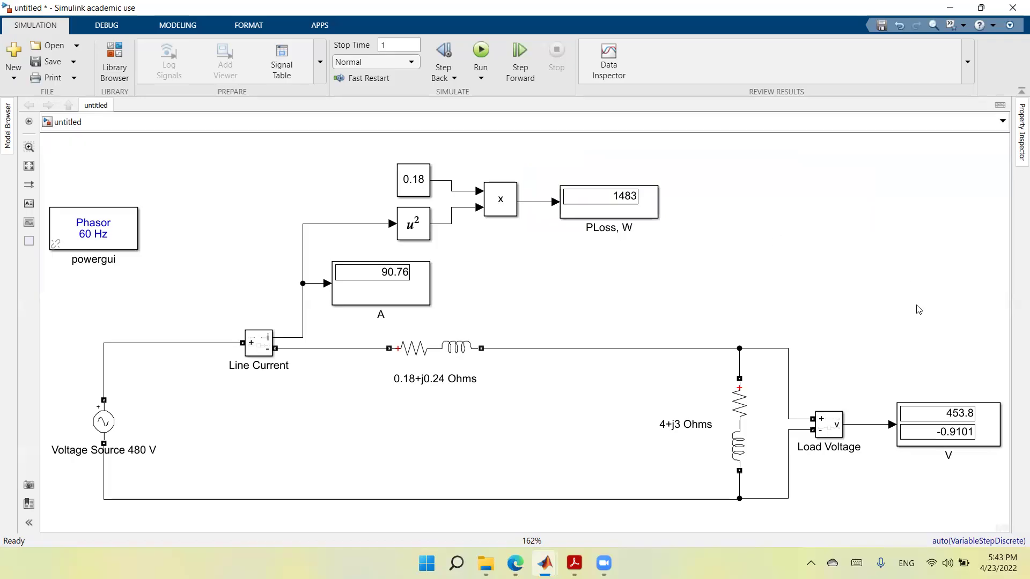
Step: Add the annotation "Case 1: PLoss= 1483 W, VD= 26.2 V" to the empty canvas area above and beside the PLoss display
double_click(745, 160)
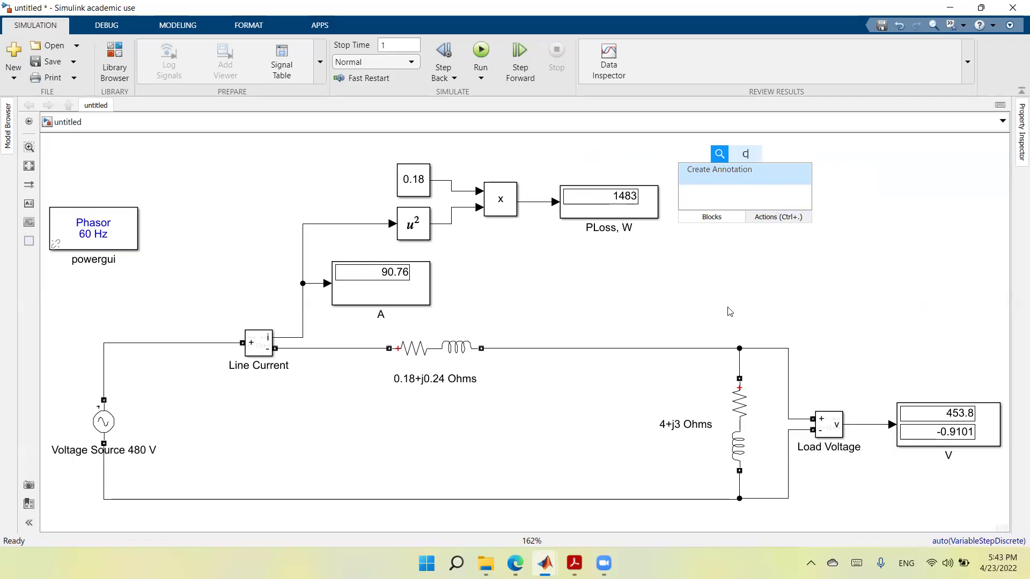
type("ase")
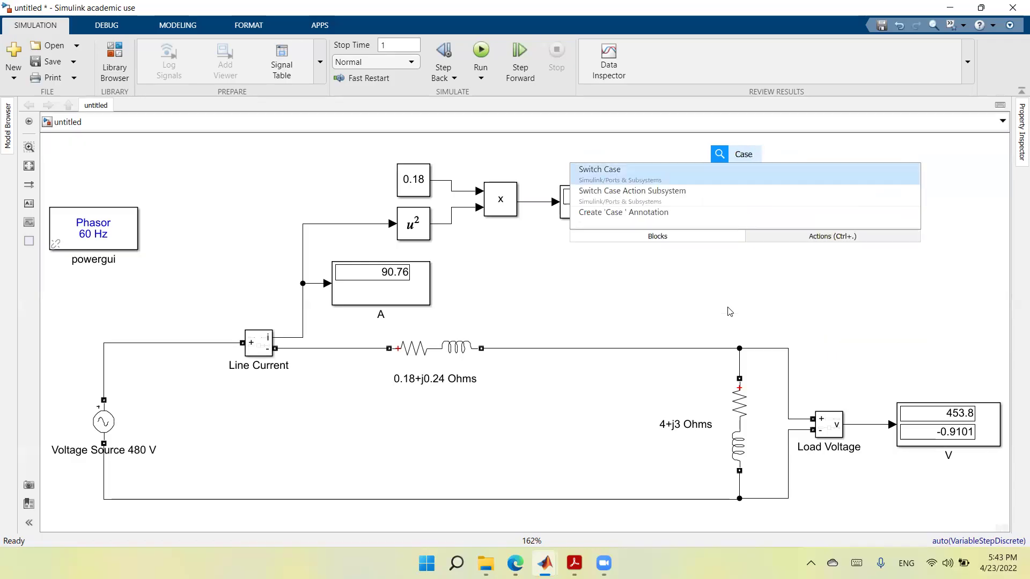
type(" 1: ")
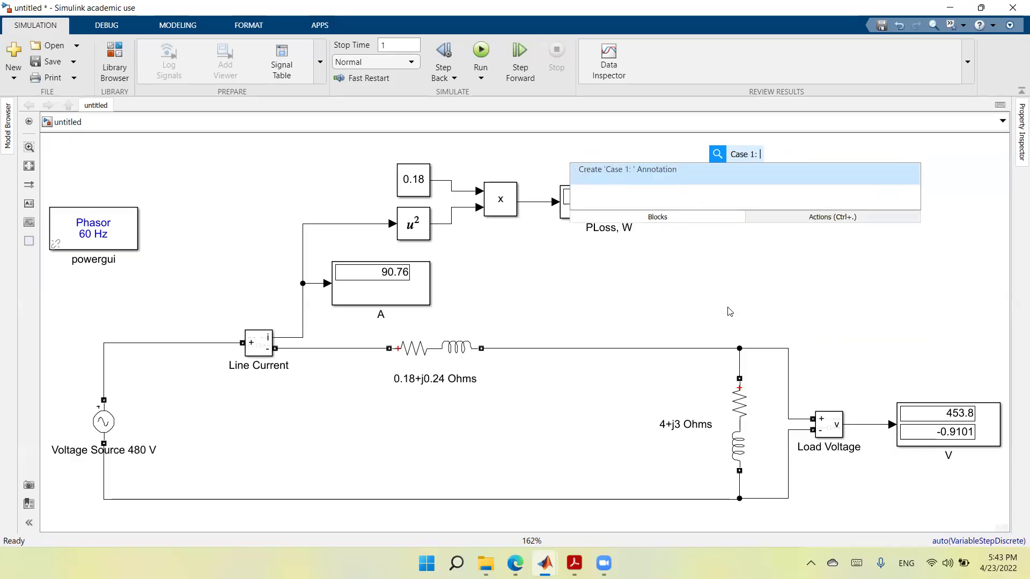
type("PLoss")
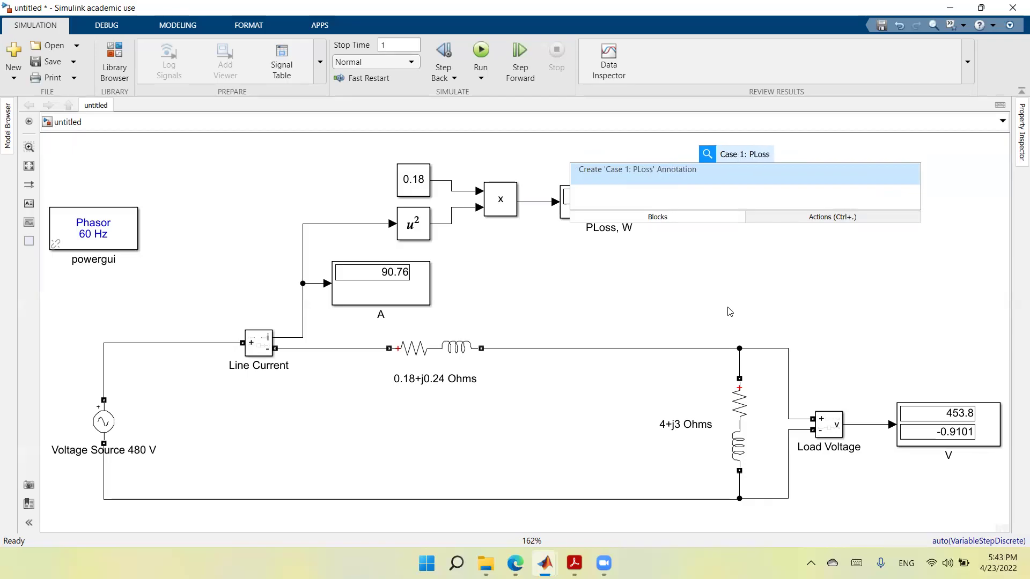
type("= 1483 W, ")
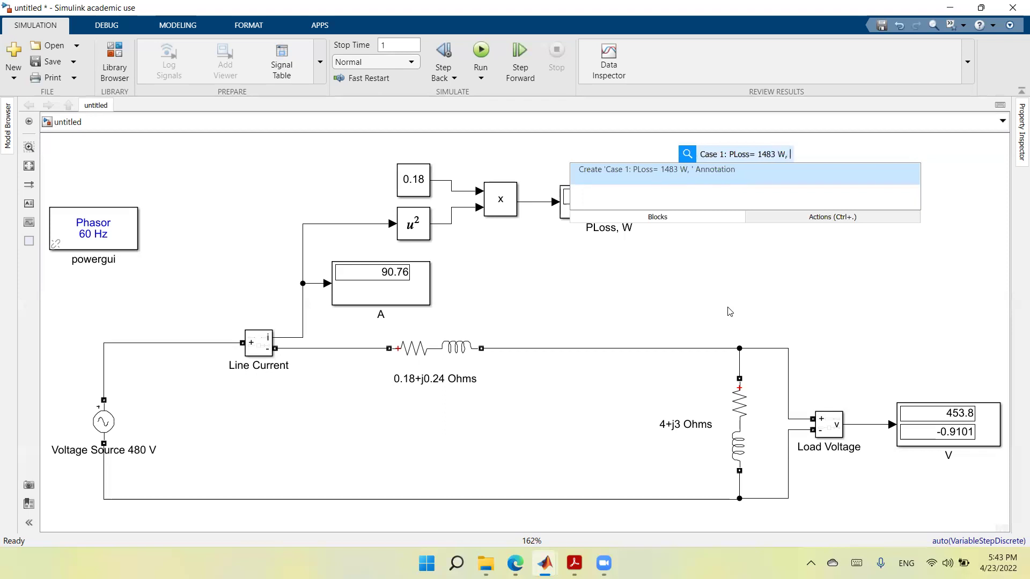
type("VD")
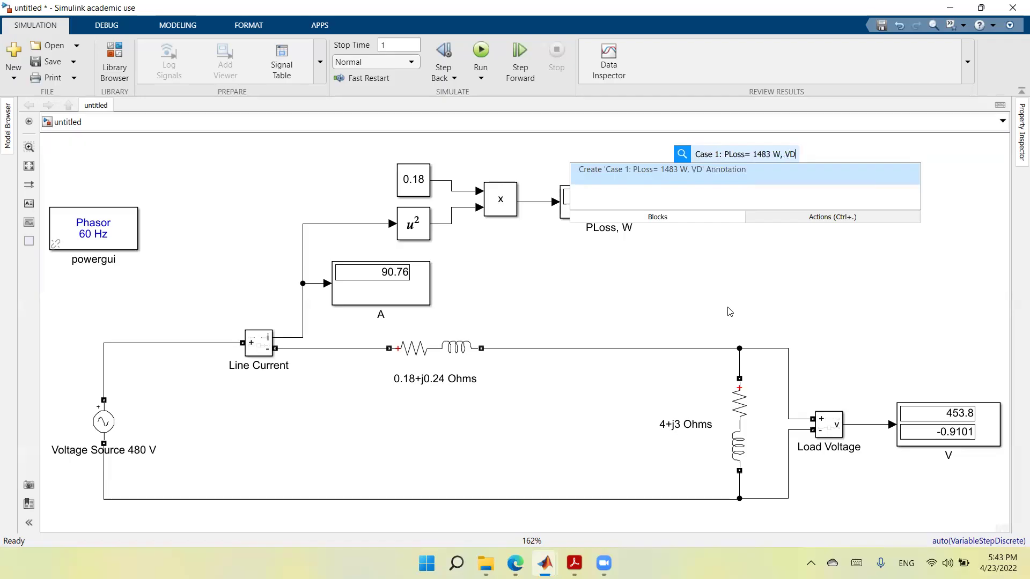
type("=")
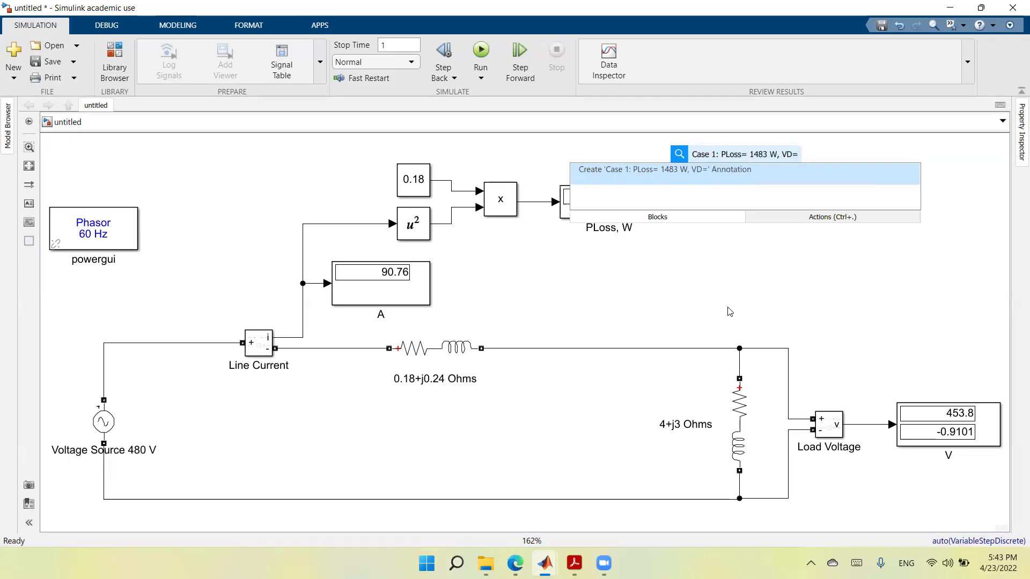
type(" 2")
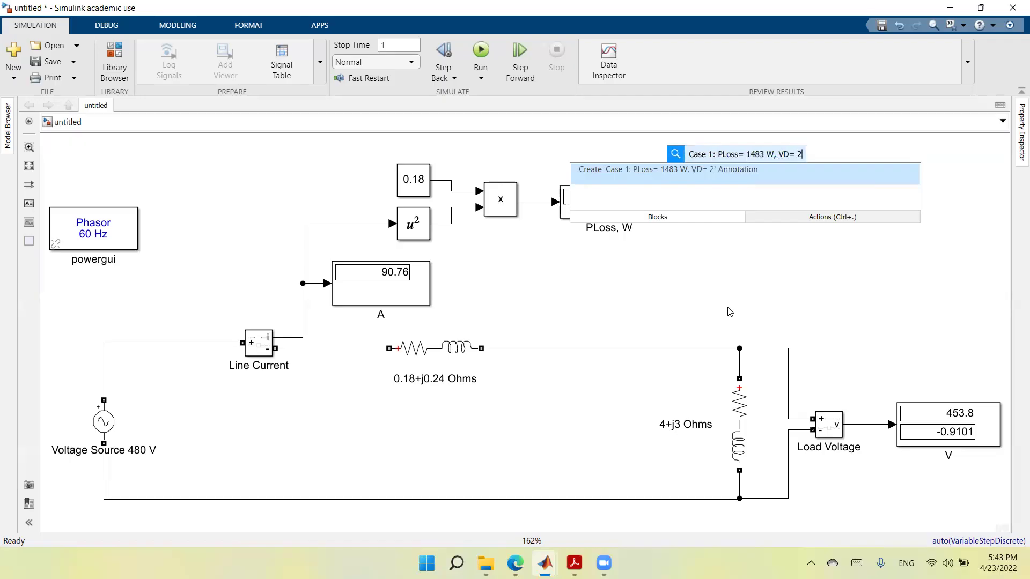
type("6")
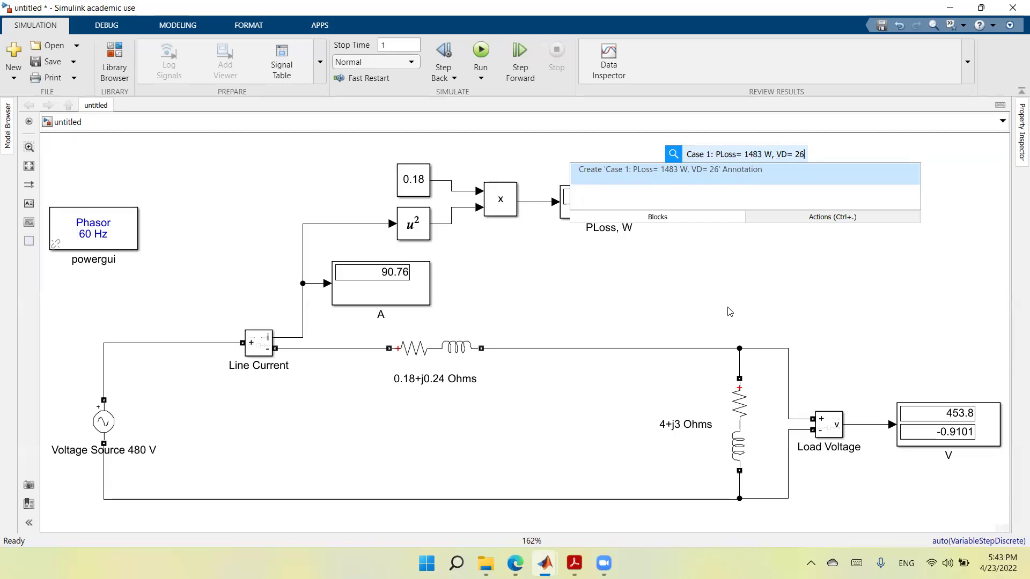
type(".2 ")
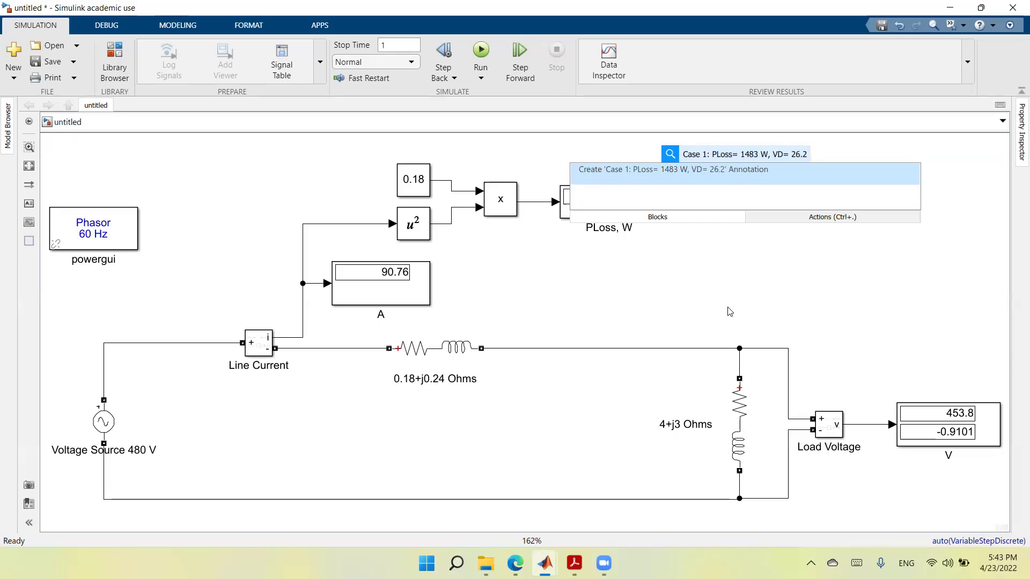
type("V")
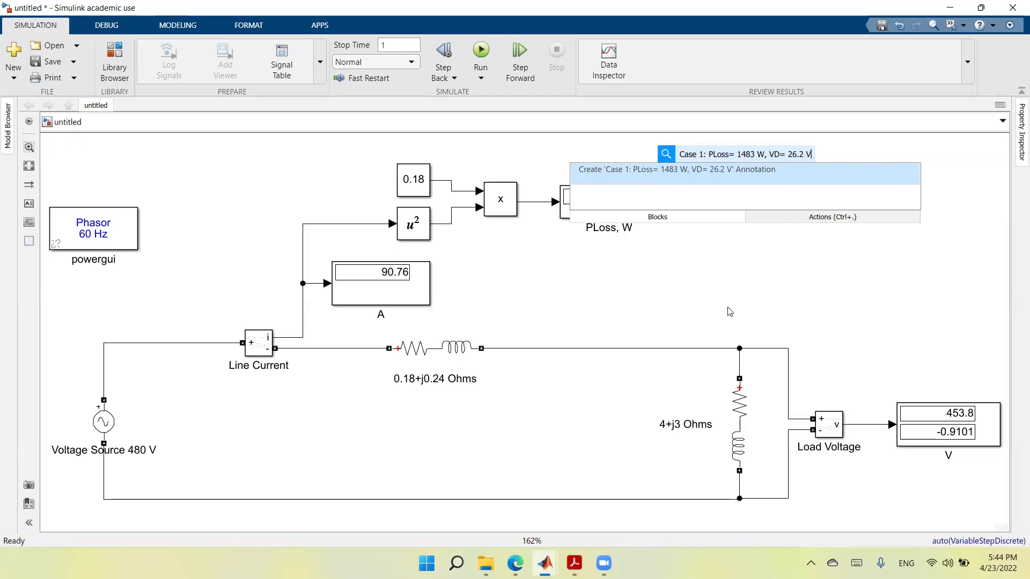
key("Return")
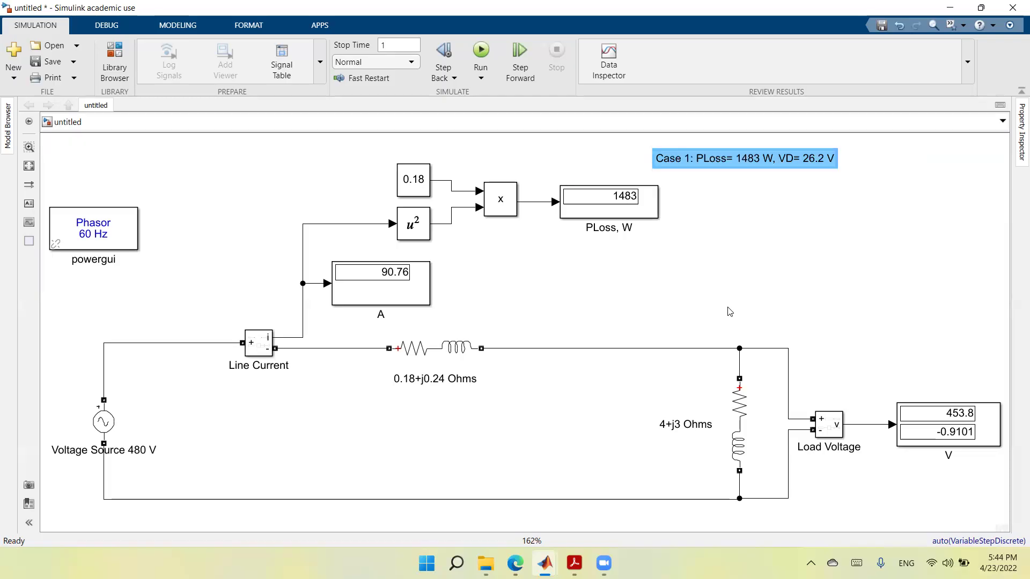
left_click(770, 241)
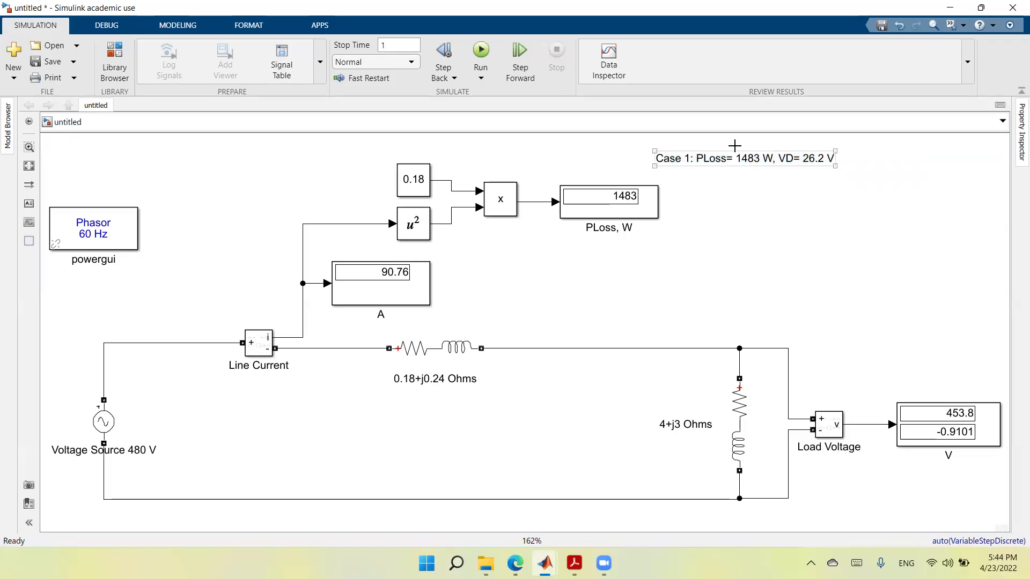
Step: Move the Case 1 annotation slightly up and farther from the PLoss display, leaving free canvas below it
left_click(740, 163)
left_click_drag(721, 161, 754, 156)
left_click(765, 204)
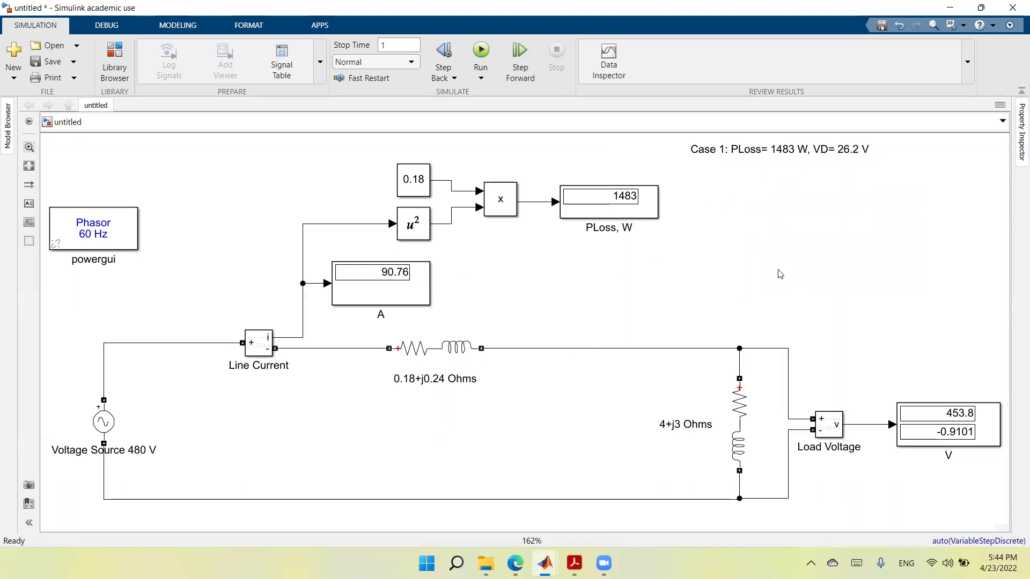
left_click(625, 220)
left_click(866, 156)
left_click(836, 182)
left_click(142, 457)
left_click(960, 420)
left_click(857, 153)
left_click(342, 403)
left_click(101, 424)
left_click(135, 424)
left_click(725, 413)
left_click(622, 415)
Step: Insert a Linear Transformer block and position it in the empty area below the Case 1 annotation
double_click(719, 257)
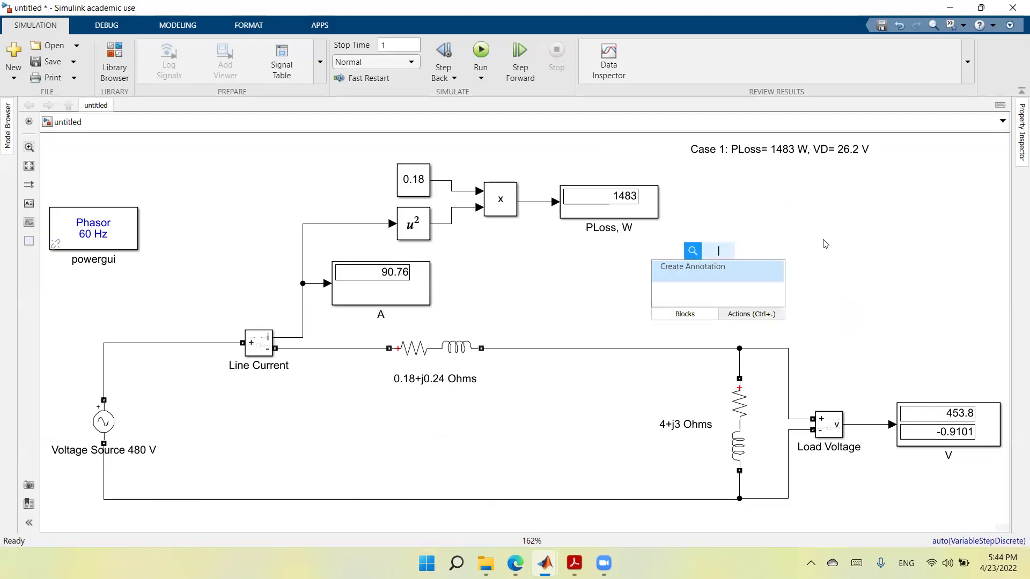
type("l")
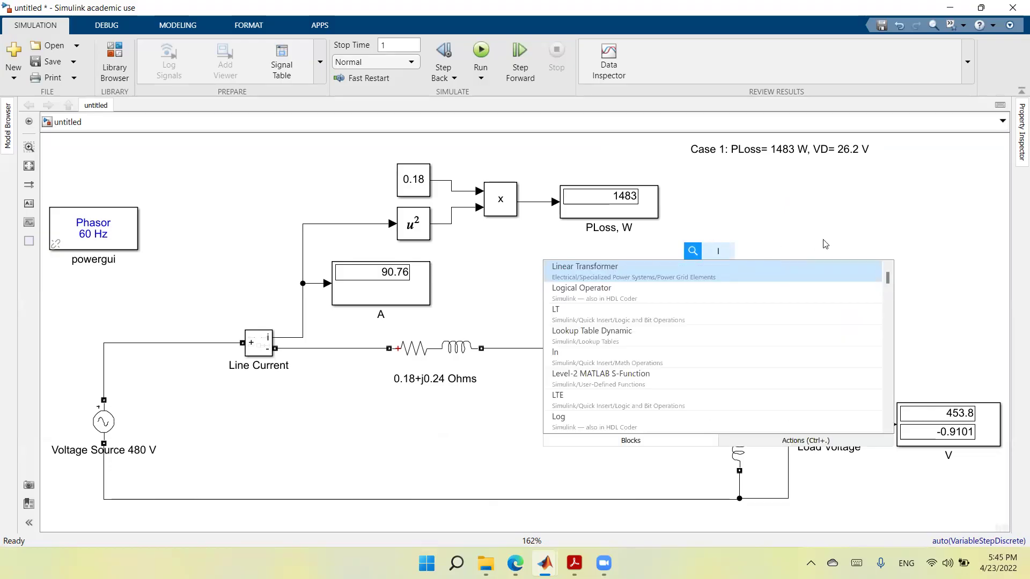
type("inear")
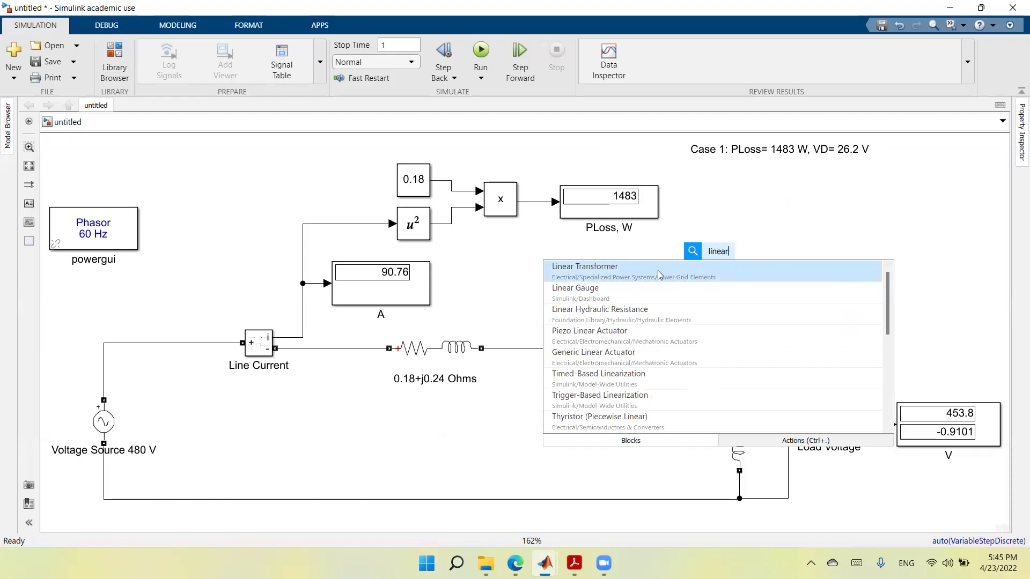
left_click(676, 270)
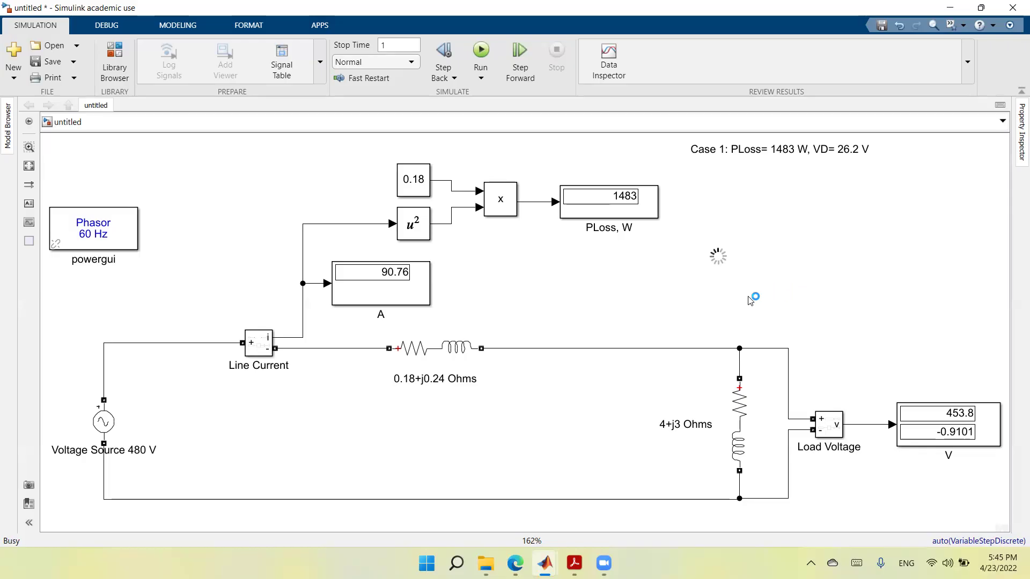
left_click_drag(727, 261, 767, 261)
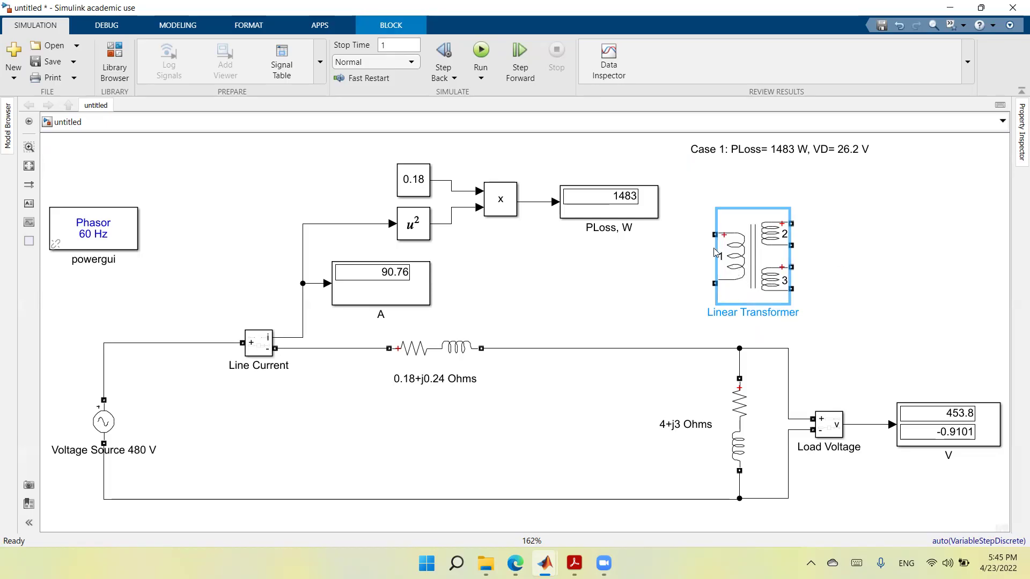
Step: Turn off the three windings option in the Linear Transformer's parameters and apply the two-winding configuration
left_click(740, 243)
double_click(763, 261)
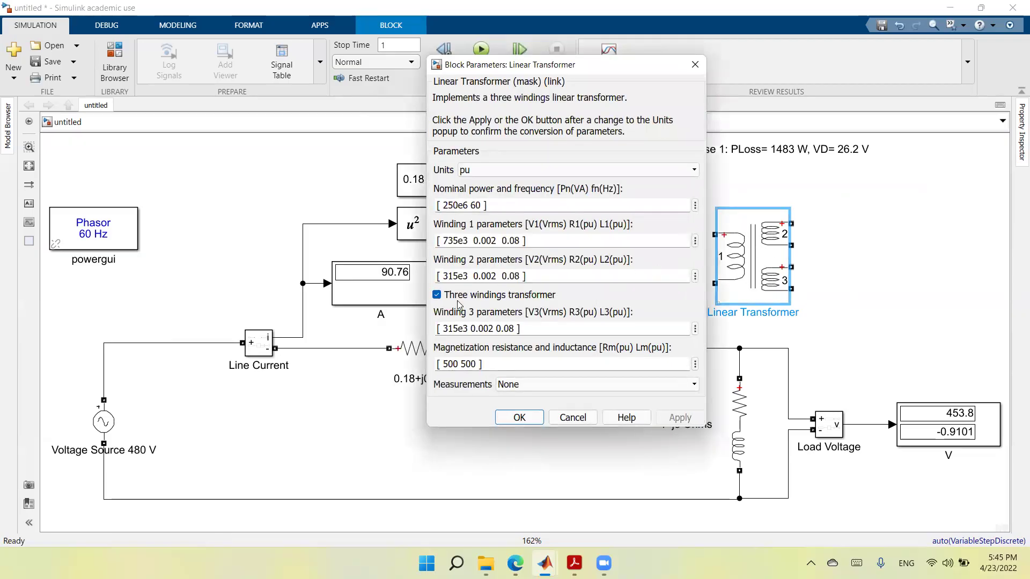
left_click(437, 296)
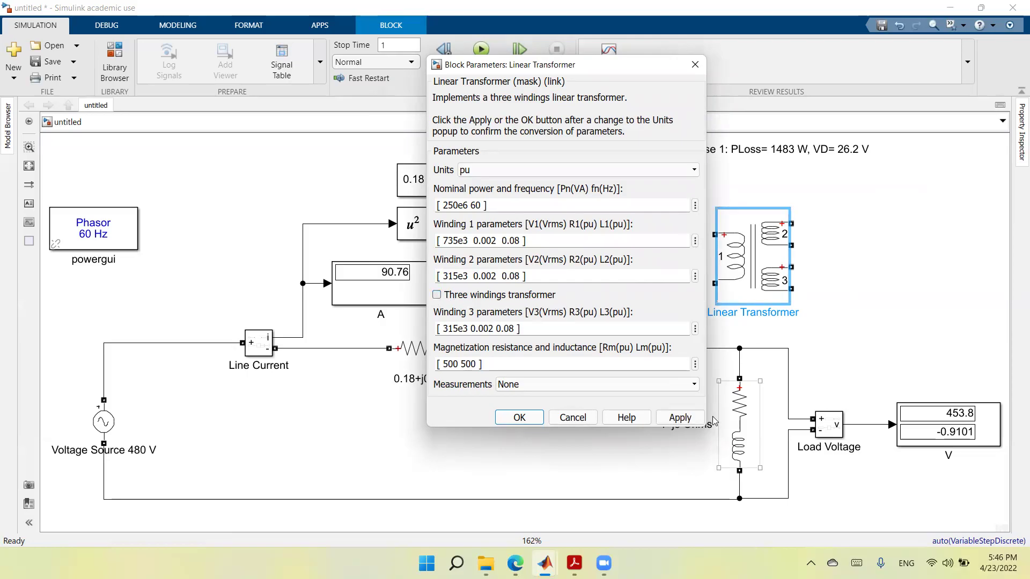
left_click(678, 420)
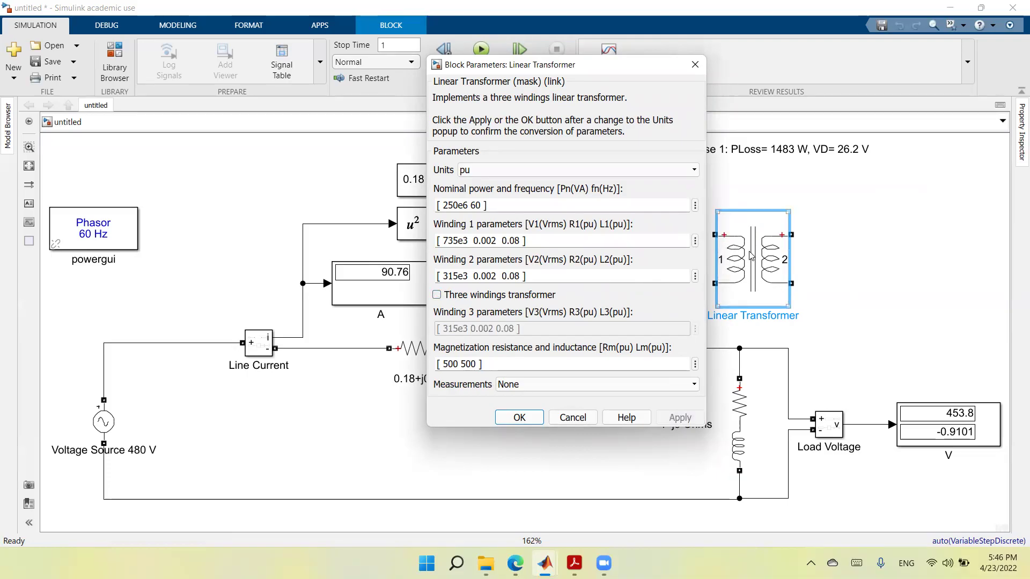
Step: Switch the transformer's parameter units from pu to SI
left_click_drag(633, 66, 545, 69)
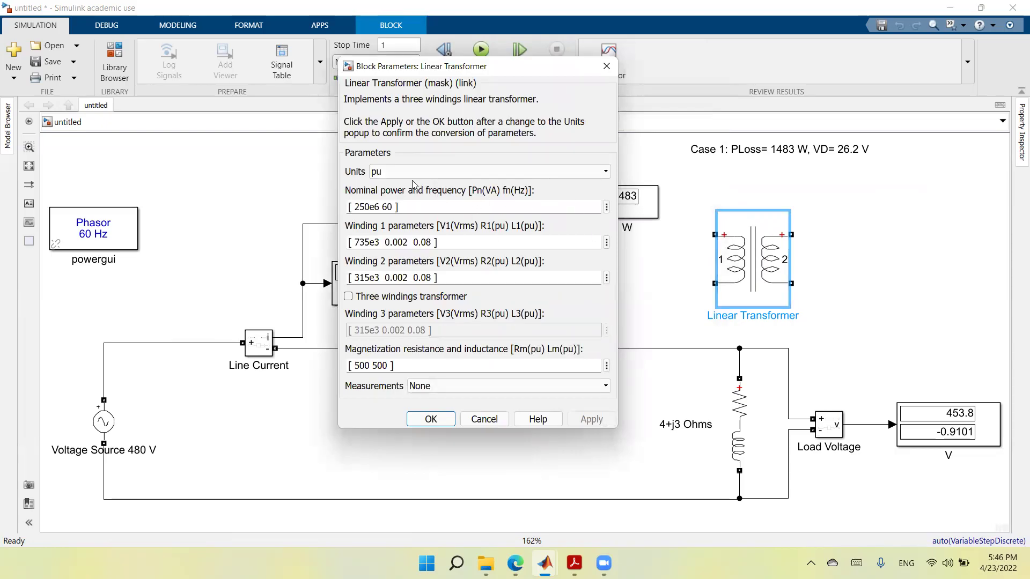
left_click(580, 174)
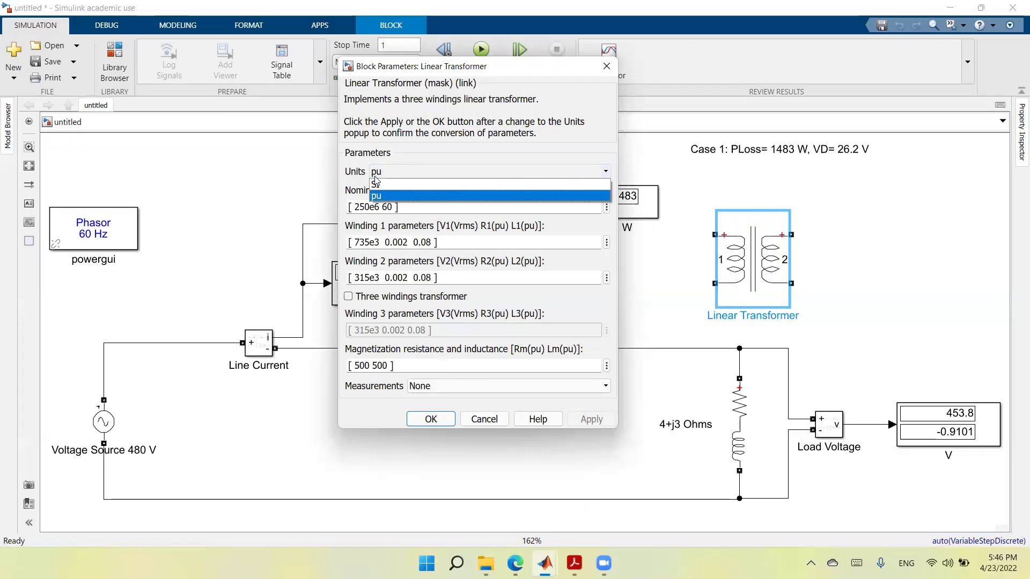
left_click(390, 188)
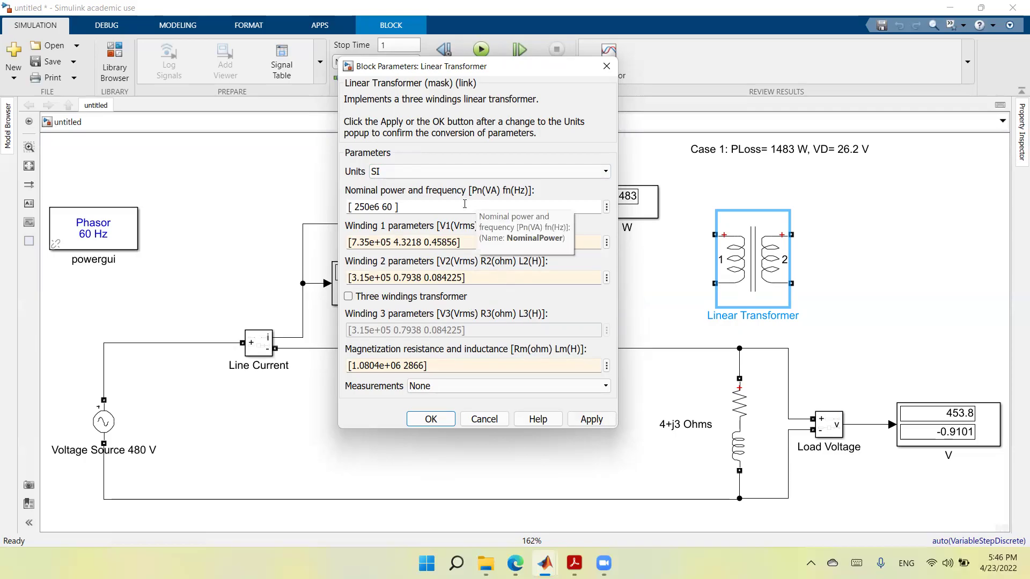
triple_click(413, 206)
left_click(414, 206)
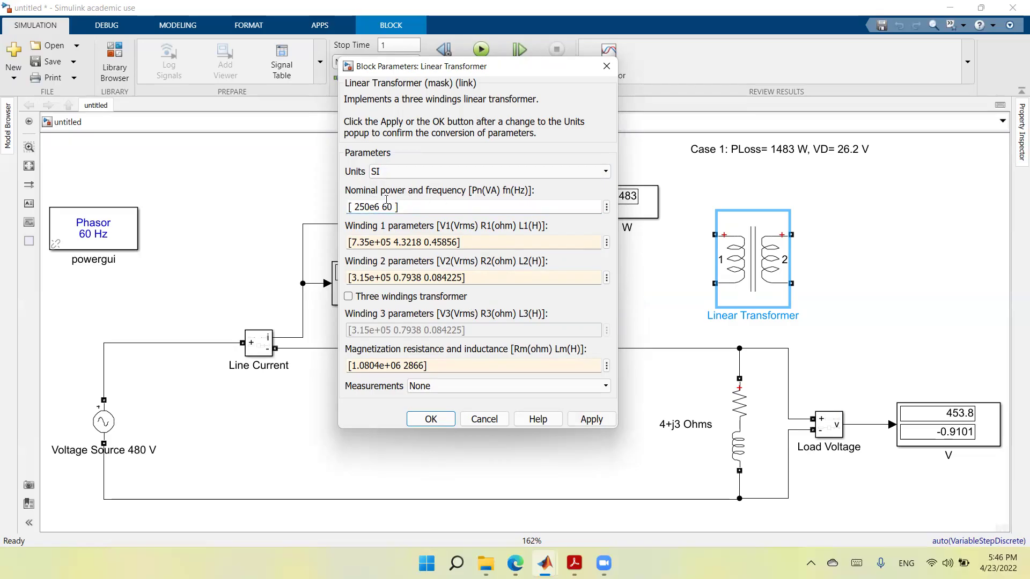
Step: Set the transformer's winding 1 voltage to 480 Vrms
left_click(377, 244)
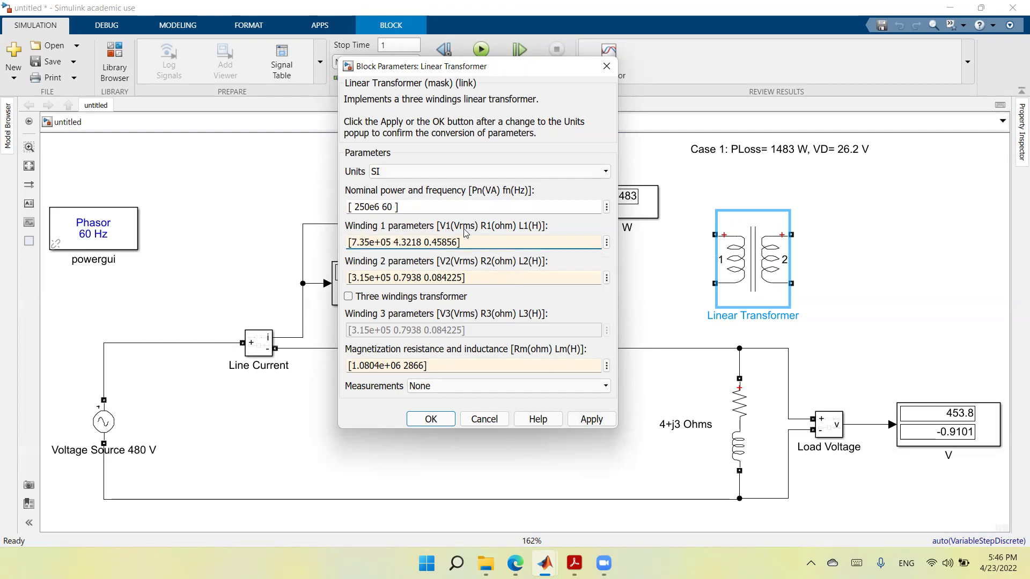
key("shift+Right")
key("shift+Right")
key("shift+Right")
key("shift+Right")
key("shift+Right")
key("shift+Right")
key("shift+Right")
type("48")
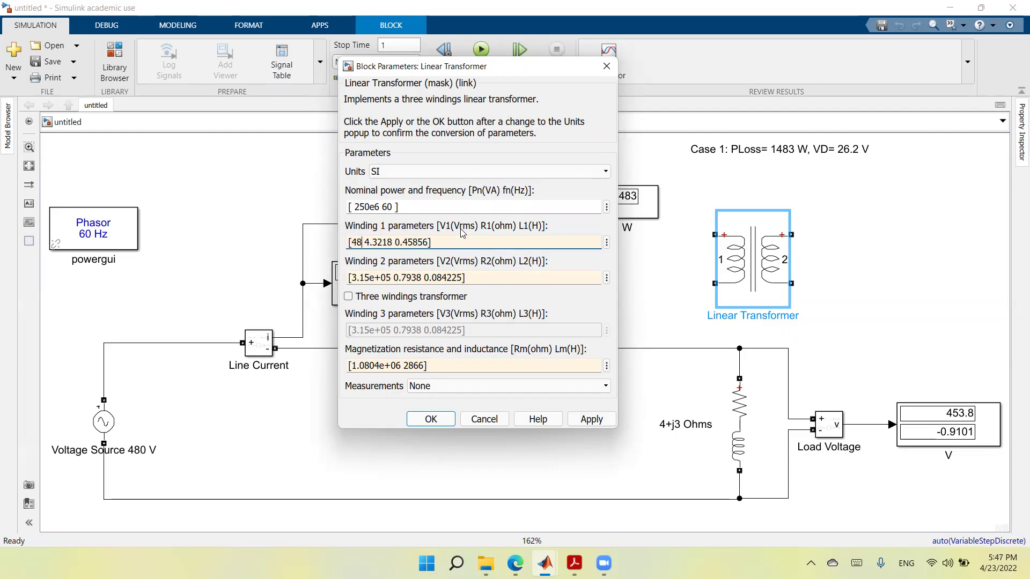
type("0")
Step: Set the winding 1 resistance to 0.000001 ohm and its inductance to 0.000001 H
key("shift+Right")
key("shift+Right")
key("shift+Right")
key("shift+Right")
key("shift+Right")
key("shift+Right")
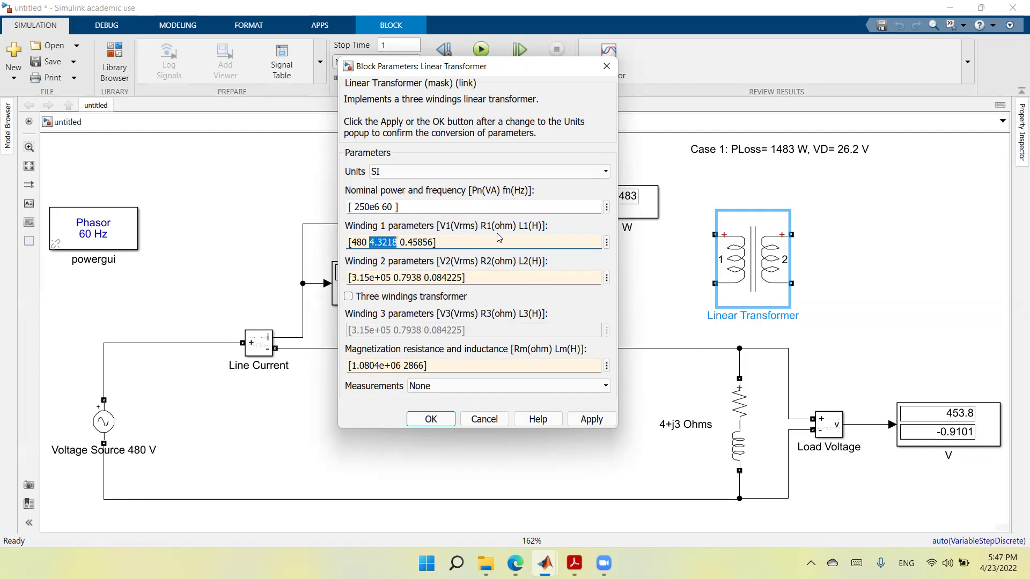
type("0")
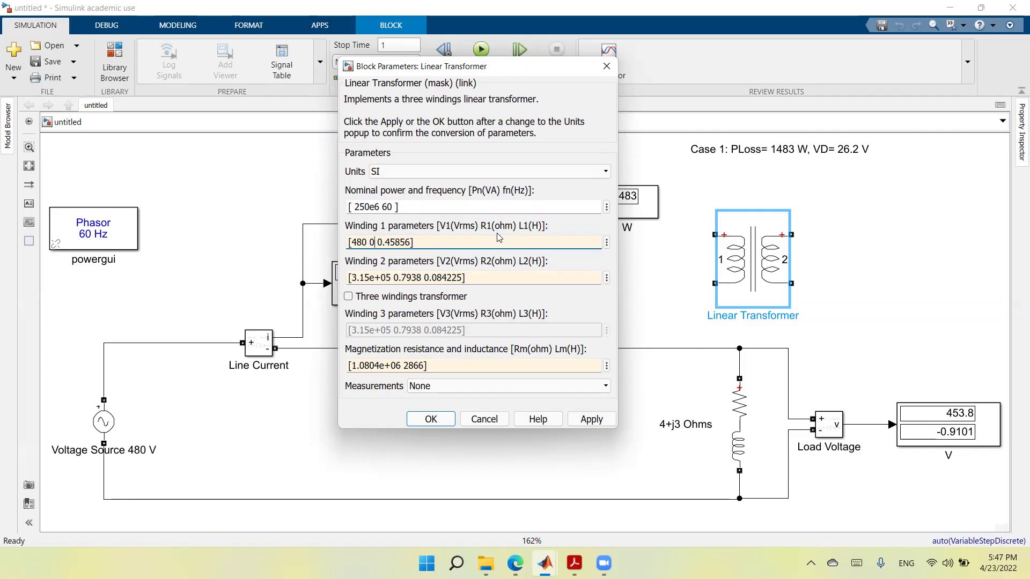
type(".000001")
key("shift+Right")
key("shift+Right")
key("shift+Right")
key("shift+Right")
key("shift+Right")
type("000001")
Step: Set the transformer's winding 2 voltage to 4800 Vrms
left_click(361, 279)
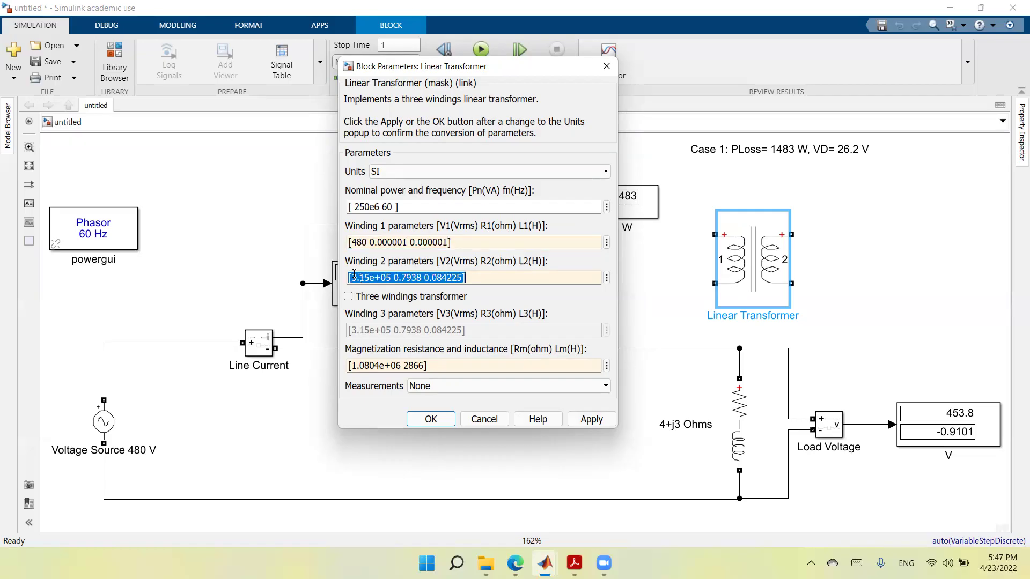
left_click(354, 275)
key("shift+Right")
key("shift+Right")
key("shift+Right")
key("shift+Right")
key("shift+Right")
key("shift+Right")
key("shift+Right")
key("shift+Right")
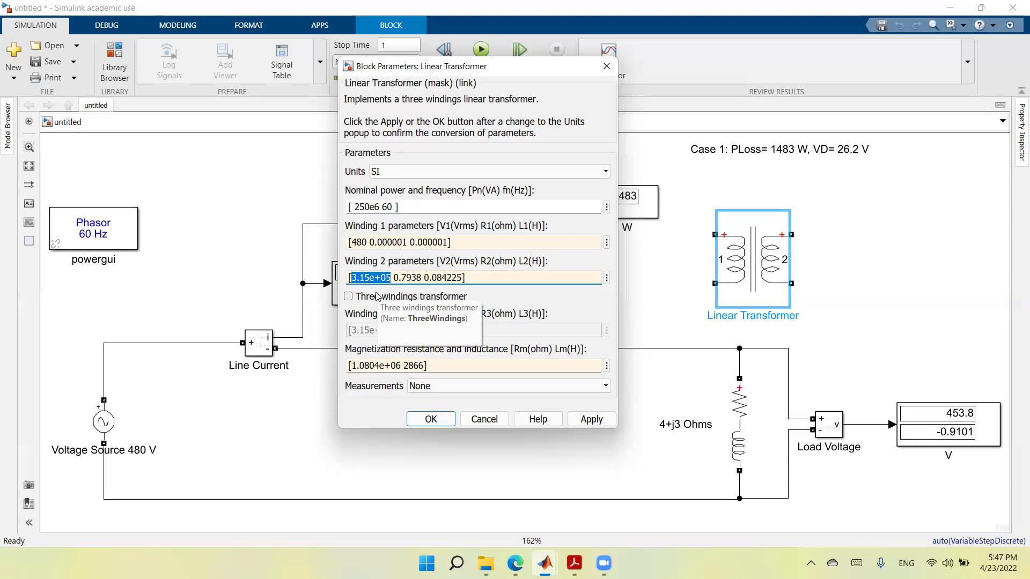
type("4800")
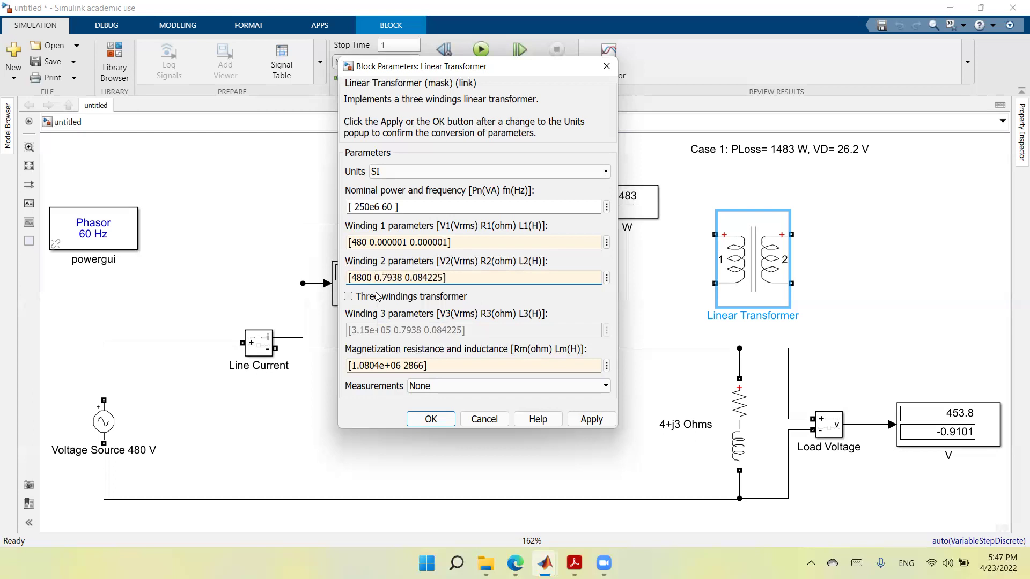
Step: Set winding 2 resistance to 0.000001 ohm and inductance to 0.000001 H, and accept the transformer's parameters
key("shift+Right")
key("shift+Right")
key("shift+Right")
key("shift+Right")
type("000001")
key("shift+Right")
key("shift+Right")
key("shift+Right")
type("00001")
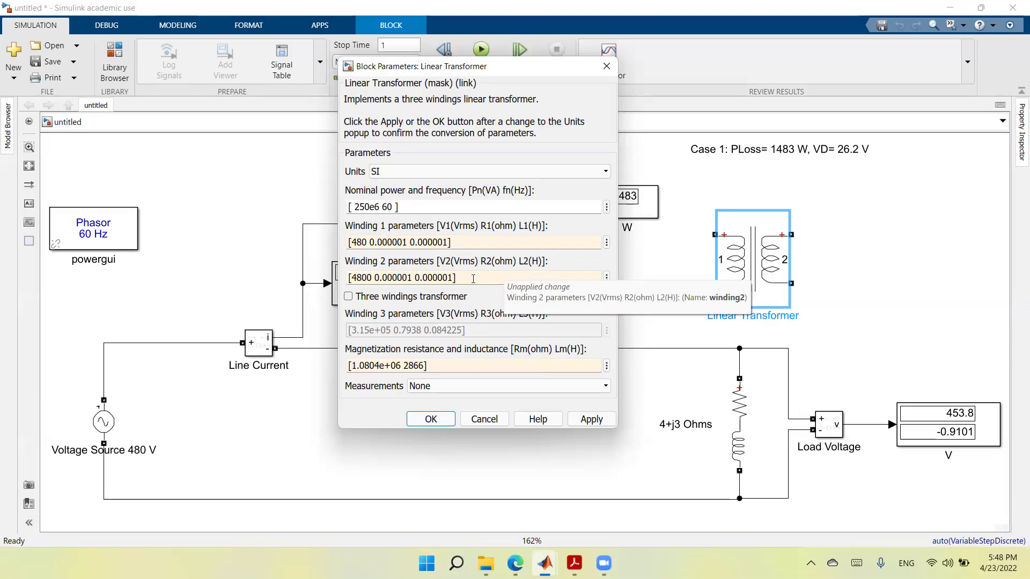
left_click(591, 419)
left_click(445, 424)
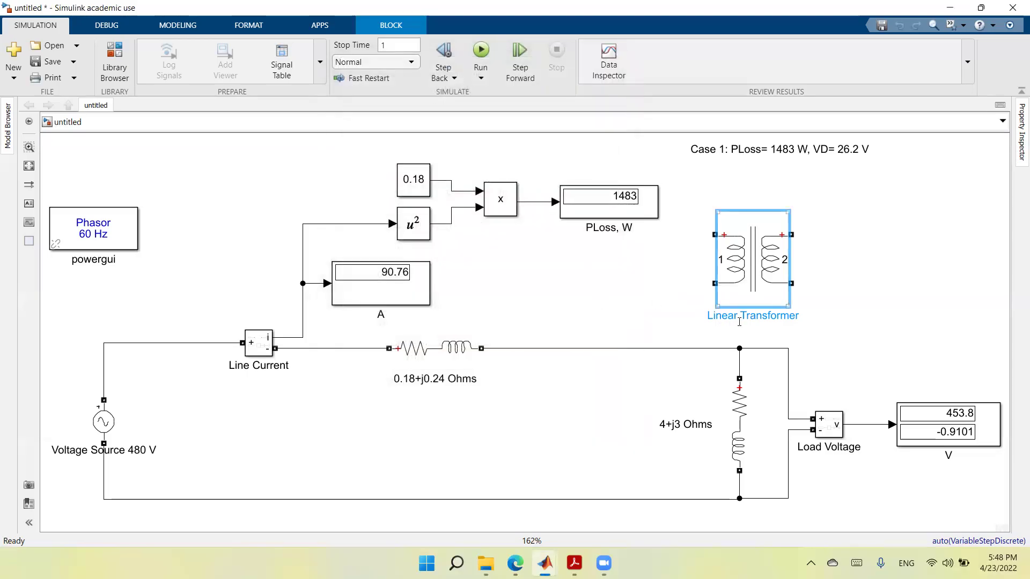
Step: Rename the Linear Transformer block to "Transformer 1:10"
left_click(740, 320)
key("shift+Right")
key("shift+Right")
key("shift+Right")
key("shift+Right")
key("shift+Right")
key("shift+Right")
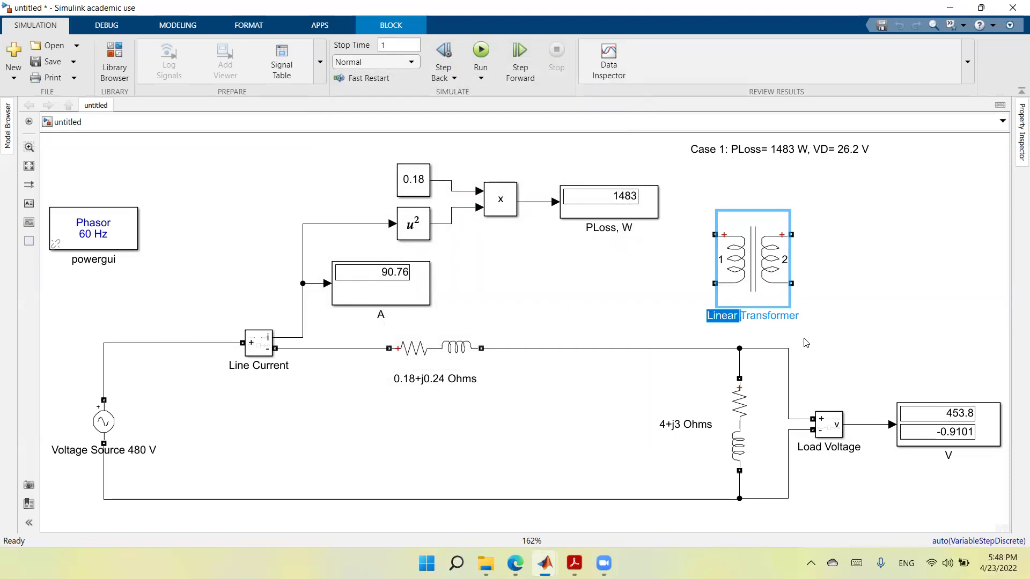
key("shift+Right")
key("BackSpace")
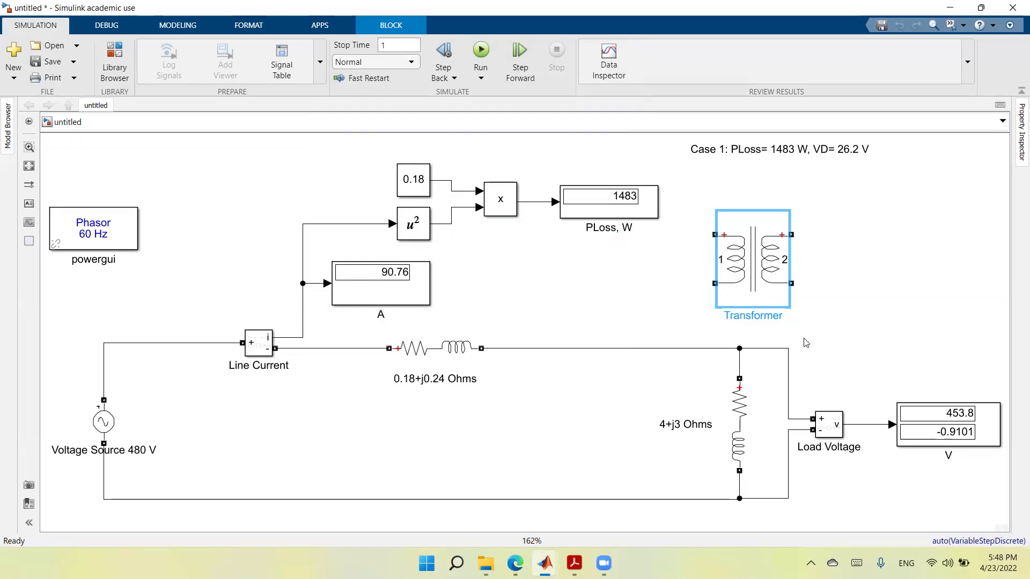
type("1:10")
left_click(854, 305)
Step: Place the transformer beside the 480 V voltage source, shifting the source outward to leave room between them
left_click_drag(759, 268, 183, 419)
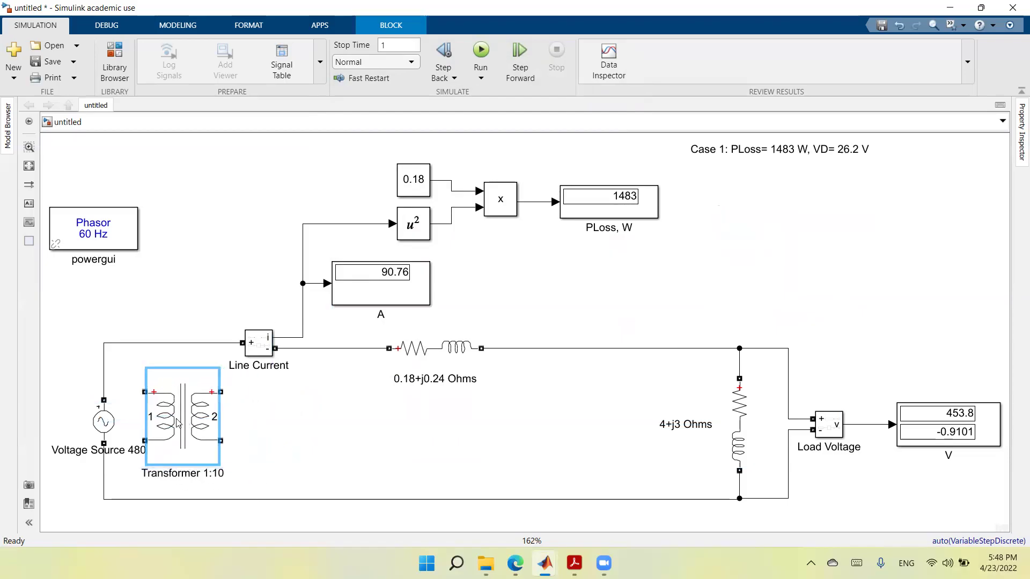
left_click(106, 423)
left_click_drag(106, 423, 66, 423)
left_click_drag(166, 434, 149, 433)
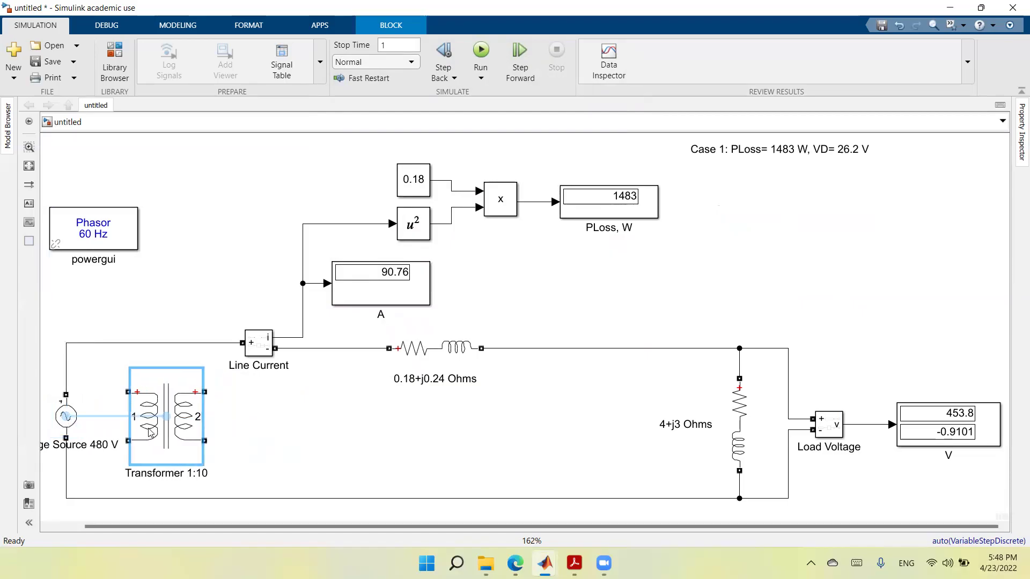
Step: Delete the wire from the source to the Line Current block and the source's return wire from the load
left_click(131, 343)
key("Delete")
left_click(87, 500)
key("Delete")
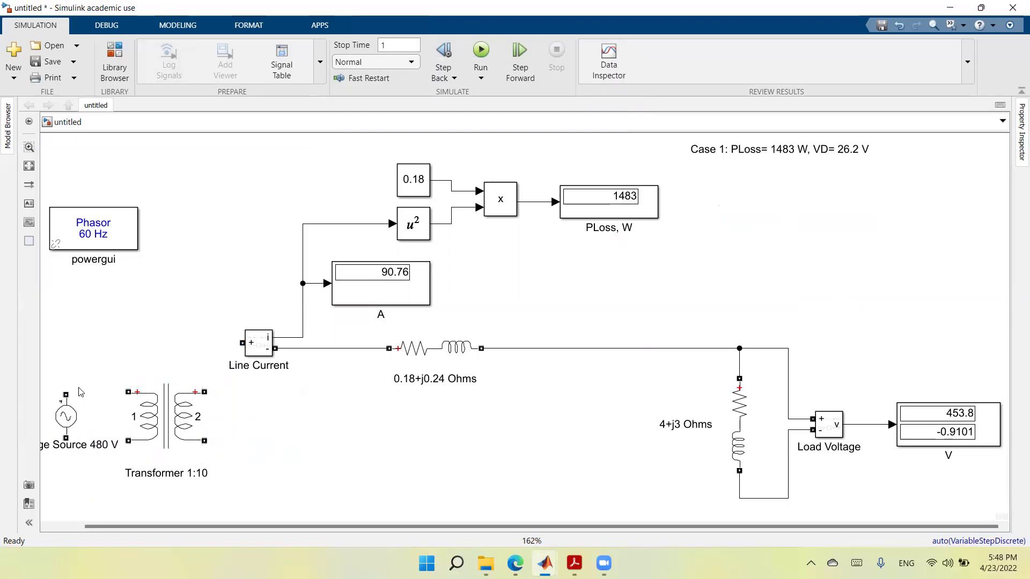
Step: Wire the source across the transformer's winding 1 and connect the upper winding 2 terminal to the Line Current block's input
left_click_drag(66, 394, 128, 391)
left_click(64, 435)
left_click_drag(64, 438, 128, 441)
left_click(187, 438)
left_click_drag(204, 391, 225, 345)
Step: Duplicate the Line Current measurement block and place the copy between the source and the transformer's primary
left_click(261, 355)
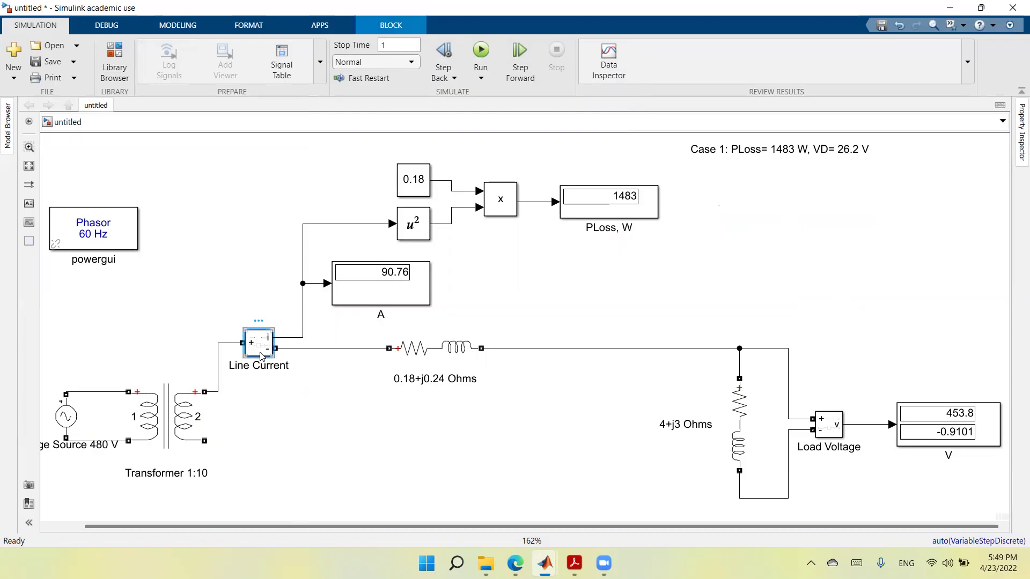
right_click(261, 354)
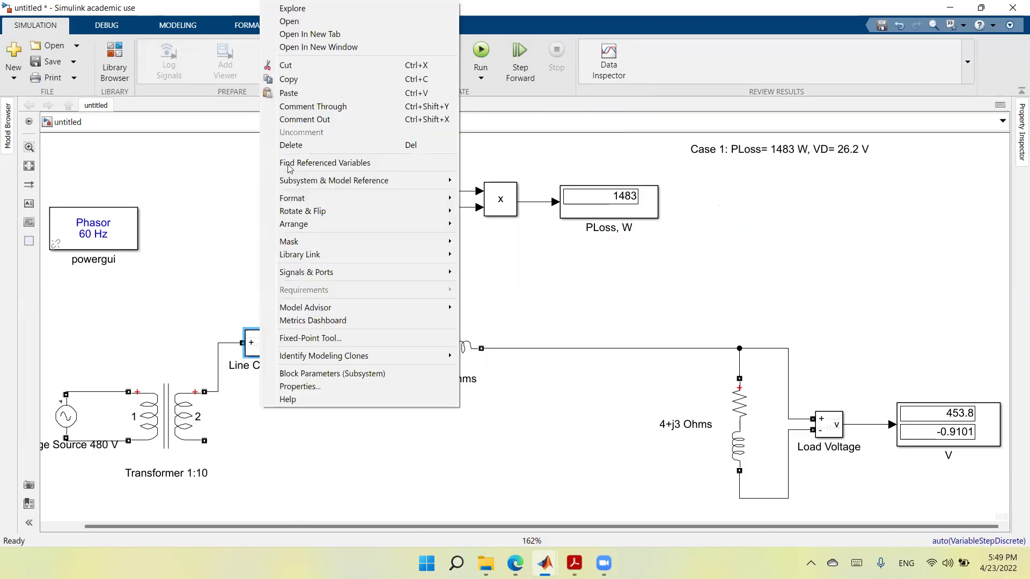
left_click(293, 79)
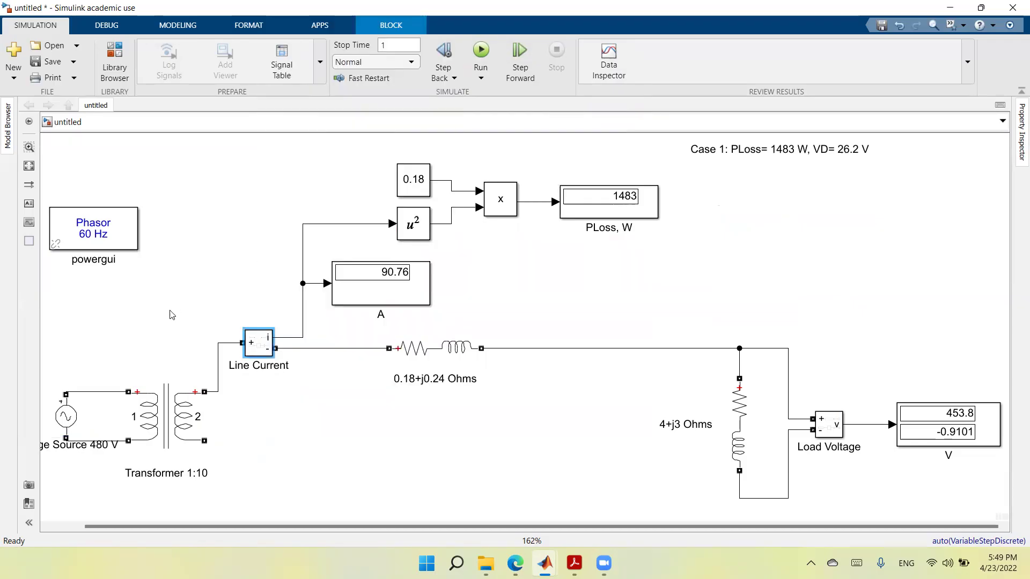
left_click(134, 329)
right_click(134, 328)
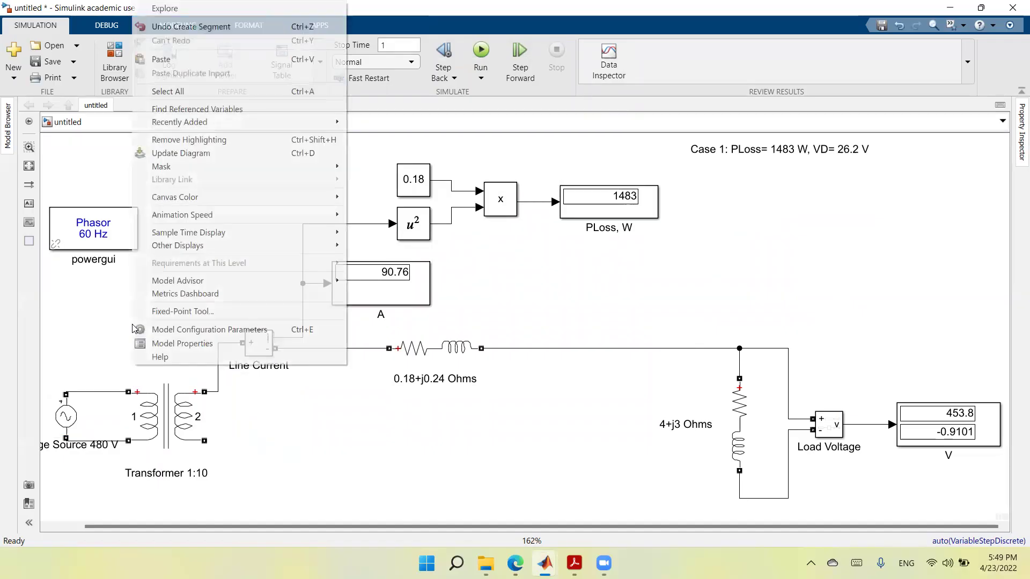
left_click(233, 65)
left_click_drag(147, 334, 93, 386)
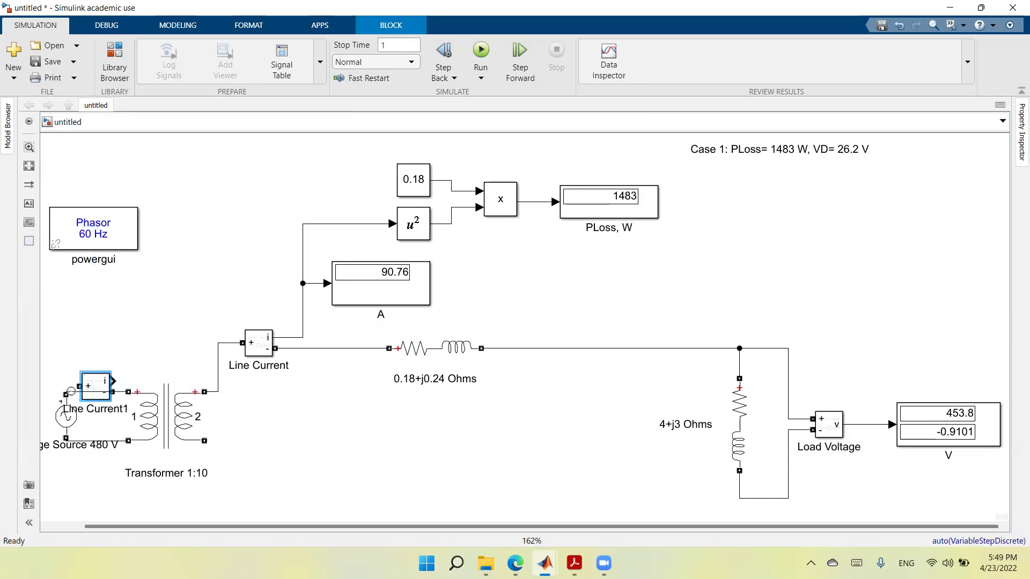
Step: Remove the wire bypassing the copied current measurement block and connect the block in series between the source and transformer primary
left_click(70, 391)
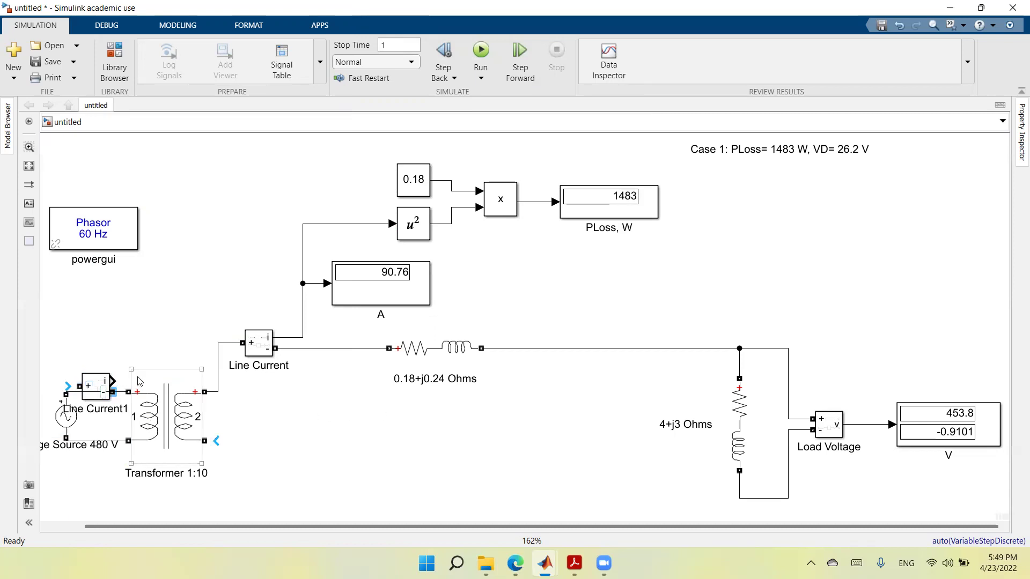
mouse_move(105, 382)
left_mouse_down()
mouse_move(110, 360)
mouse_move(109, 393)
left_mouse_up()
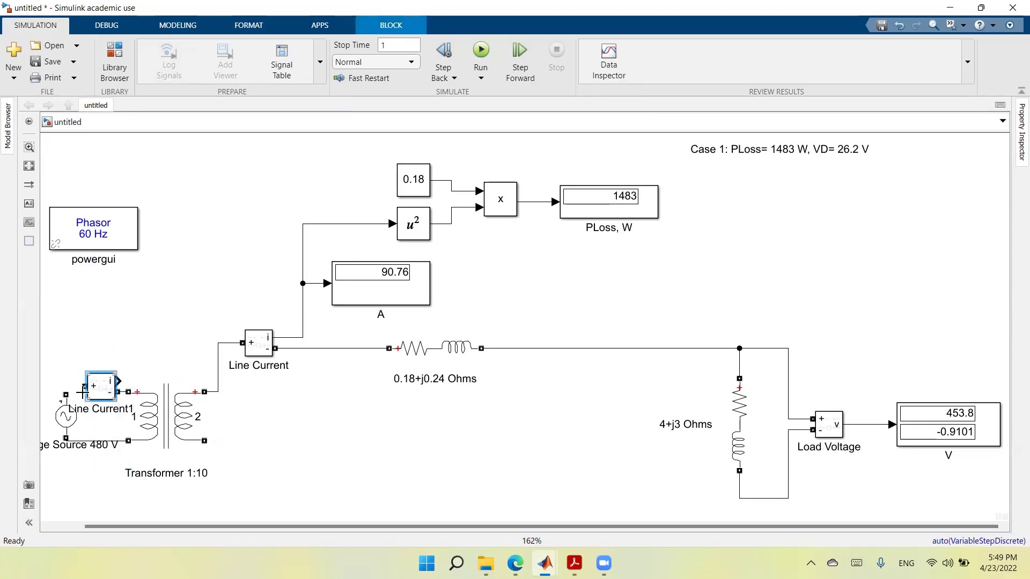
left_click(63, 392)
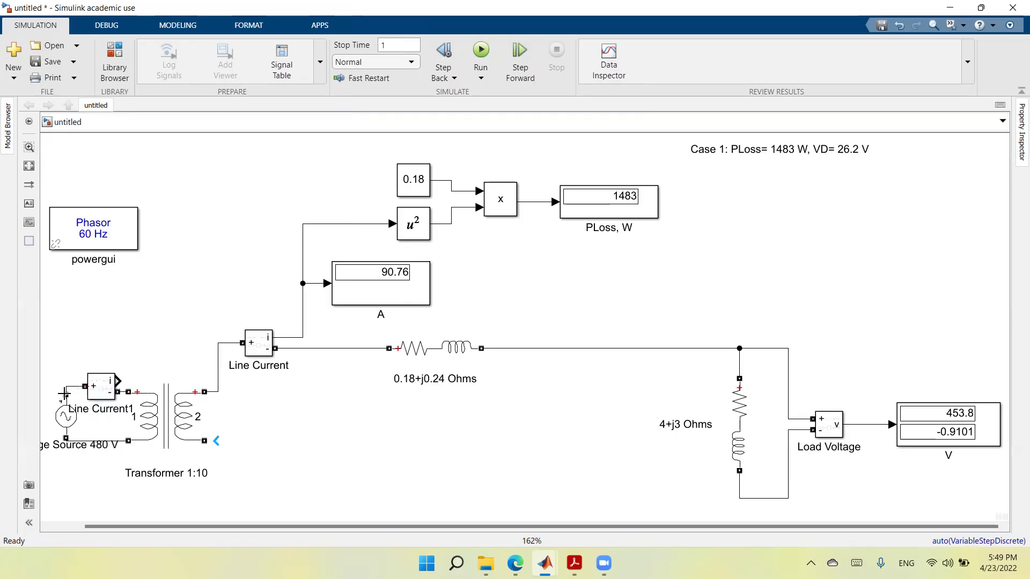
left_click_drag(101, 390, 94, 388)
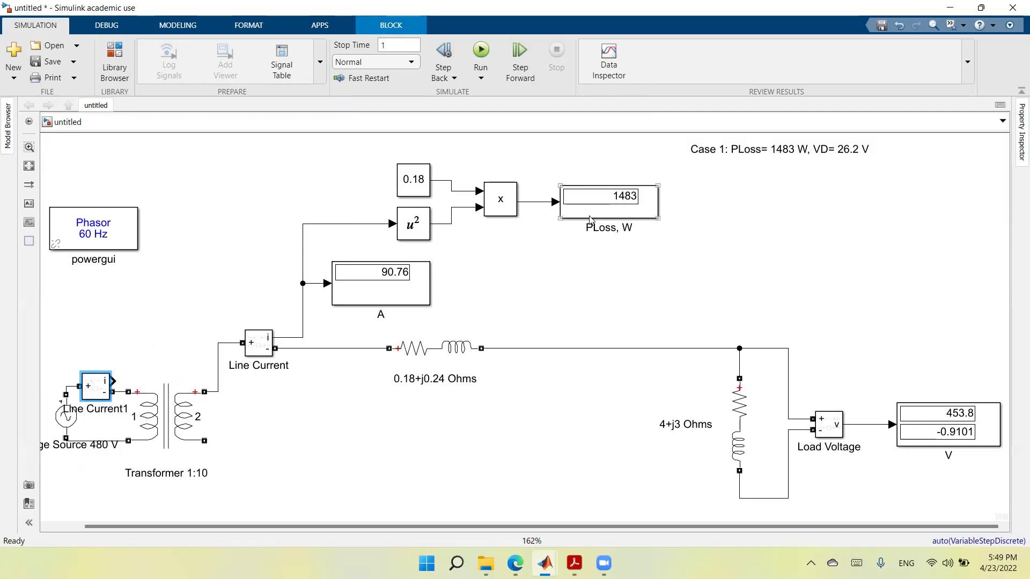
Step: Duplicate the A display, connect the copy to the source-side current measurement output, and position it above the transformer
right_click(412, 297)
left_click(472, 40)
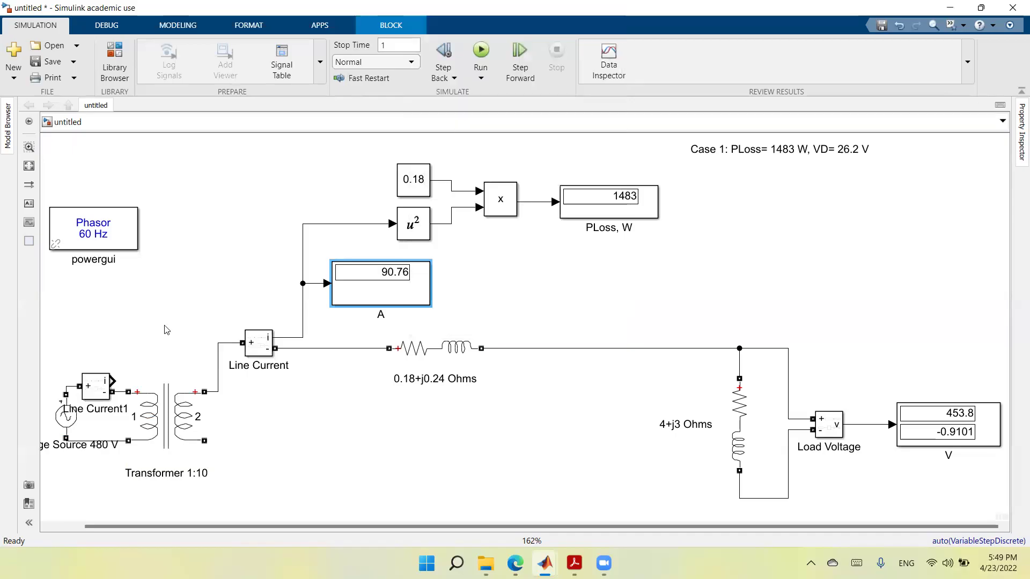
right_click(152, 329)
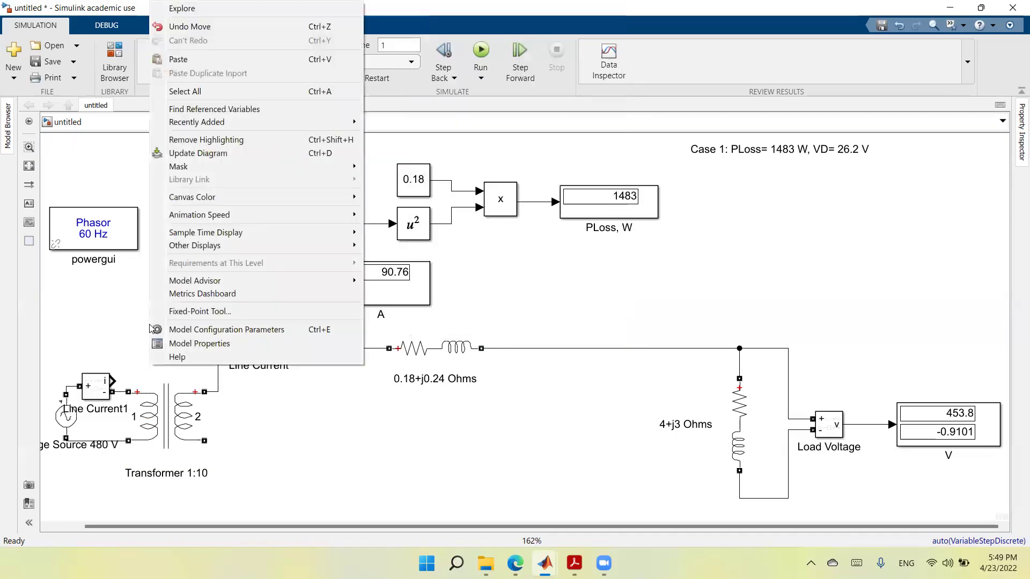
left_click(187, 59)
mouse_move(184, 354)
left_mouse_down()
mouse_move(161, 341)
mouse_move(161, 324)
mouse_move(105, 346)
mouse_move(120, 369)
mouse_move(112, 382)
left_mouse_up()
left_click(160, 320)
left_click_drag(159, 320, 170, 321)
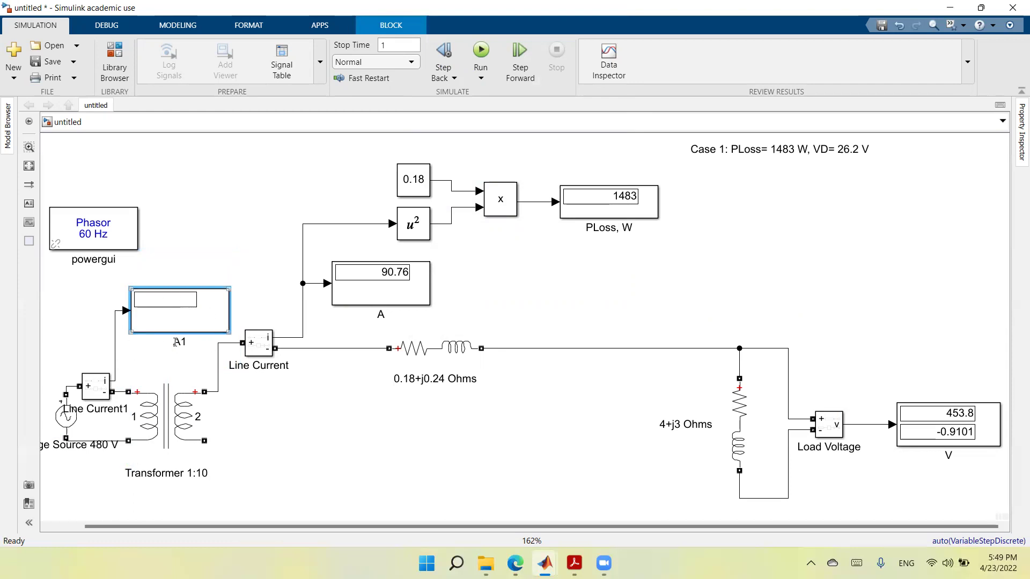
Step: Rename the source-side current measurement block as Generator Current
left_click(95, 409)
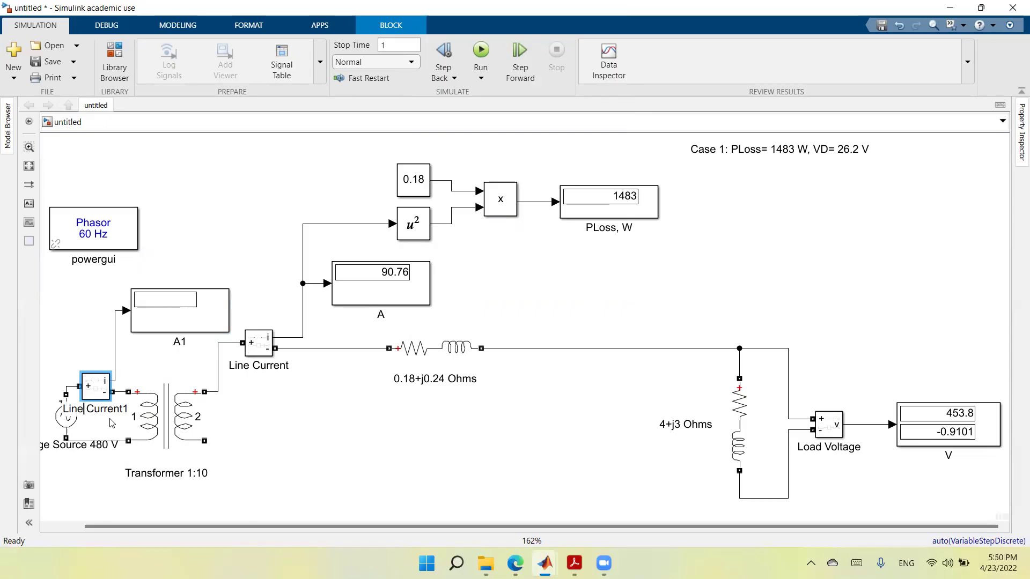
key("shift+Left")
key("shift+Left")
key("shift+Left")
key("shift+Left")
type("Generator")
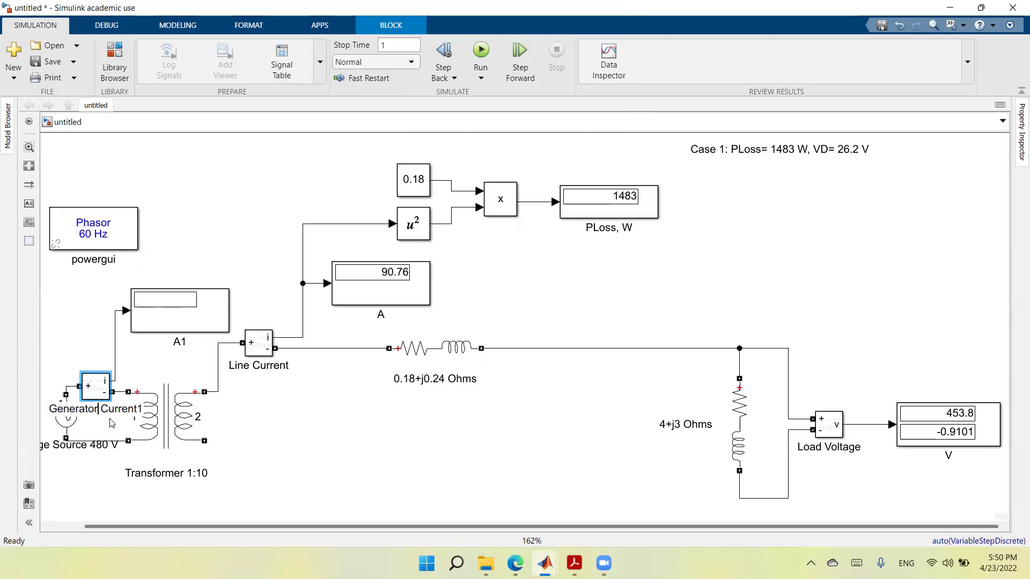
key("shift+End")
key("Delete")
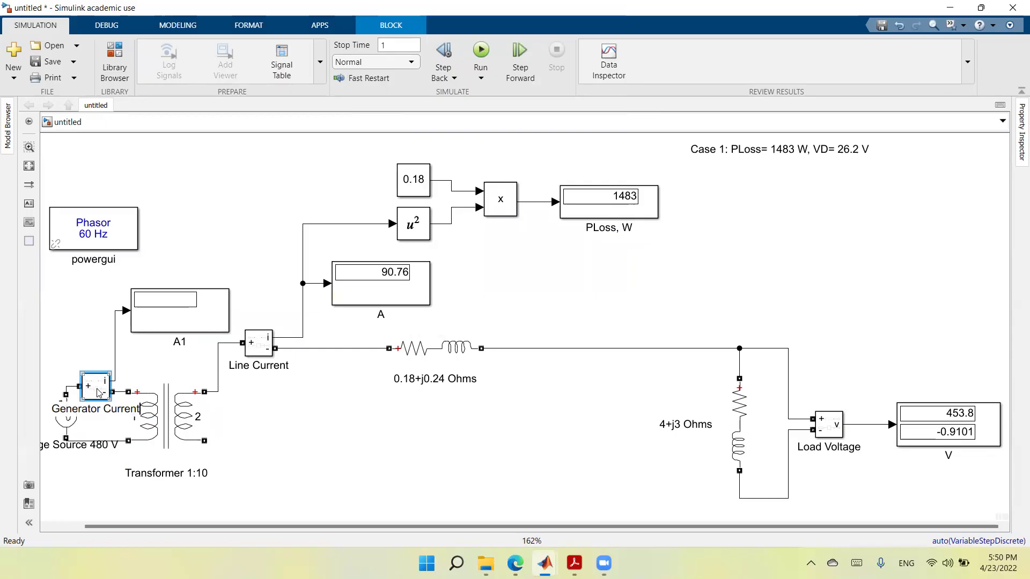
Step: Move the Generator Current block up and the transformer away from the source, replacing the tangled wire with a direct connection to winding 1
left_click_drag(98, 388, 96, 369)
left_click(166, 423)
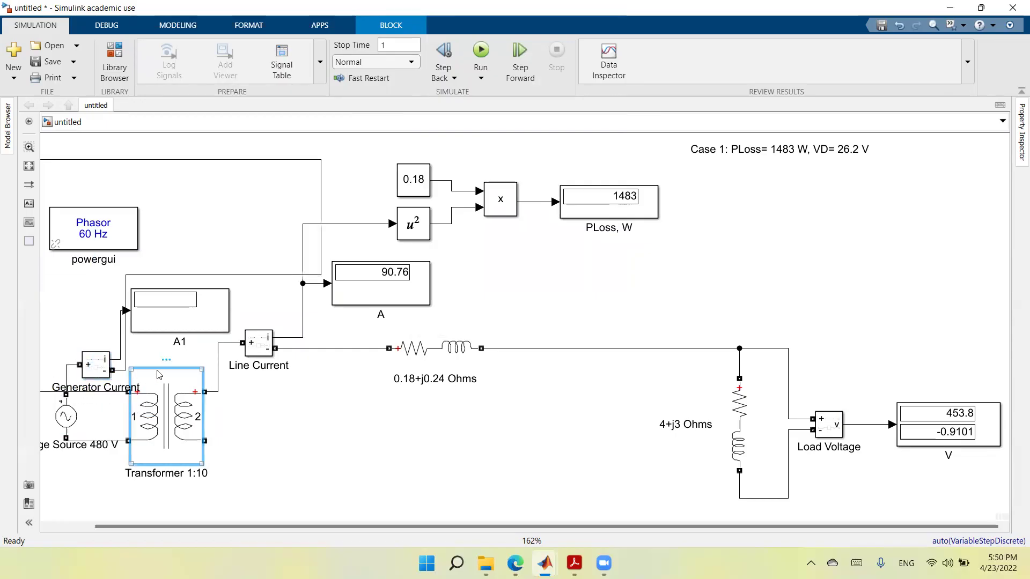
left_click(88, 329)
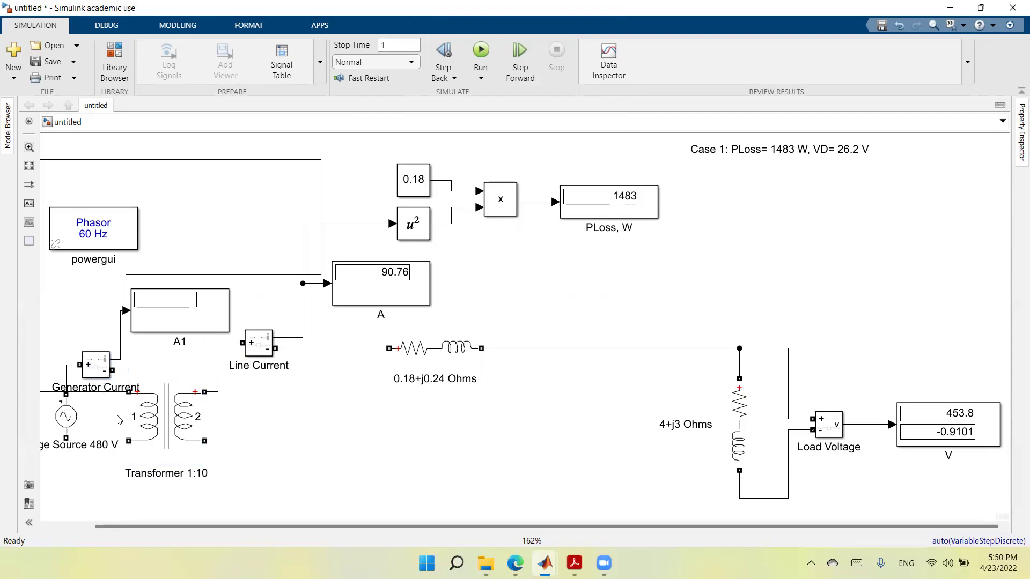
left_click(126, 368)
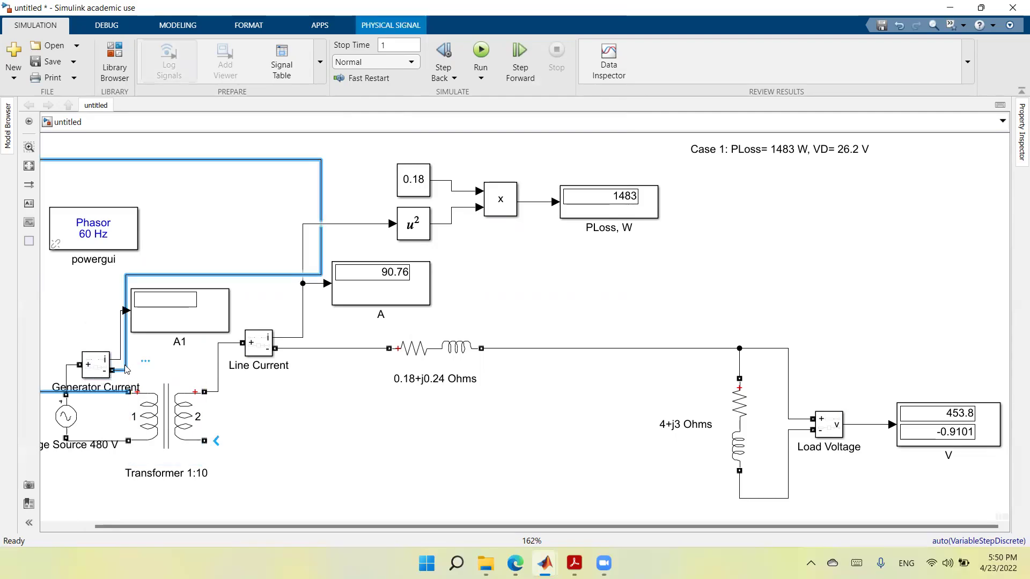
left_click(127, 369)
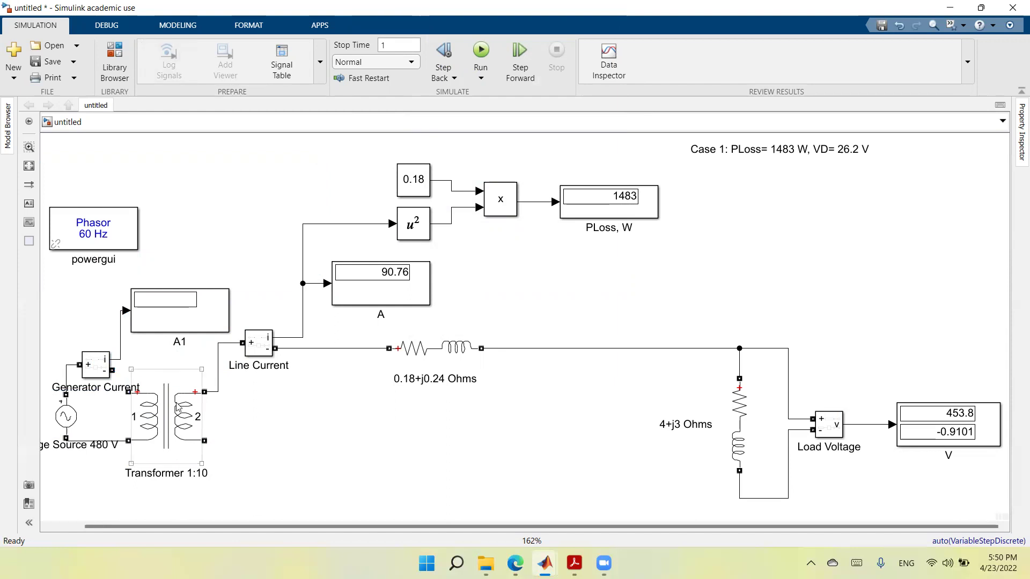
left_click_drag(170, 423, 208, 424)
mouse_move(112, 370)
left_mouse_down()
mouse_move(142, 370)
mouse_move(154, 391)
left_mouse_up()
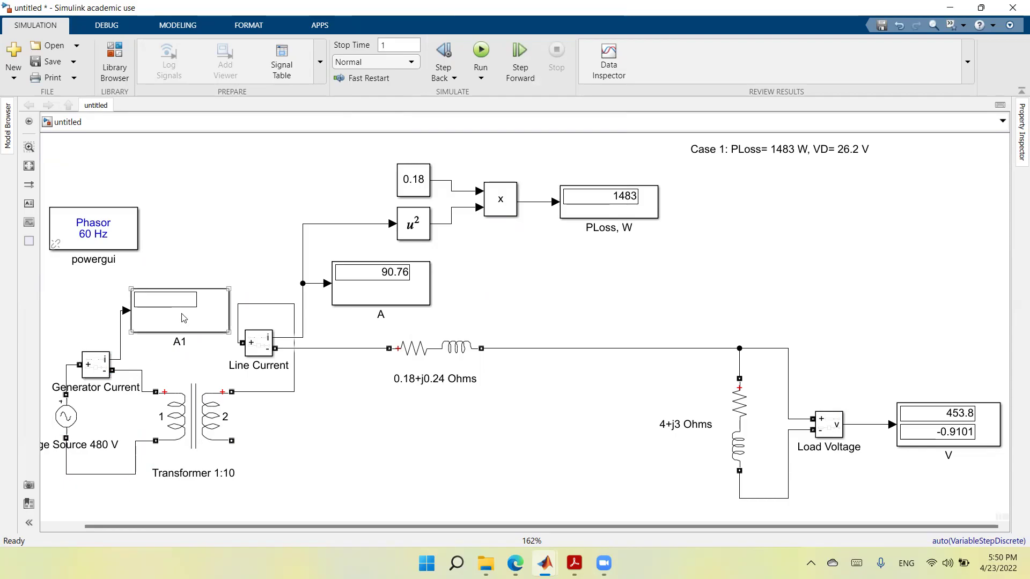
Step: Rename the generator current display as "IG, A"
left_click(183, 342)
key("BackSpace")
left_click(209, 250)
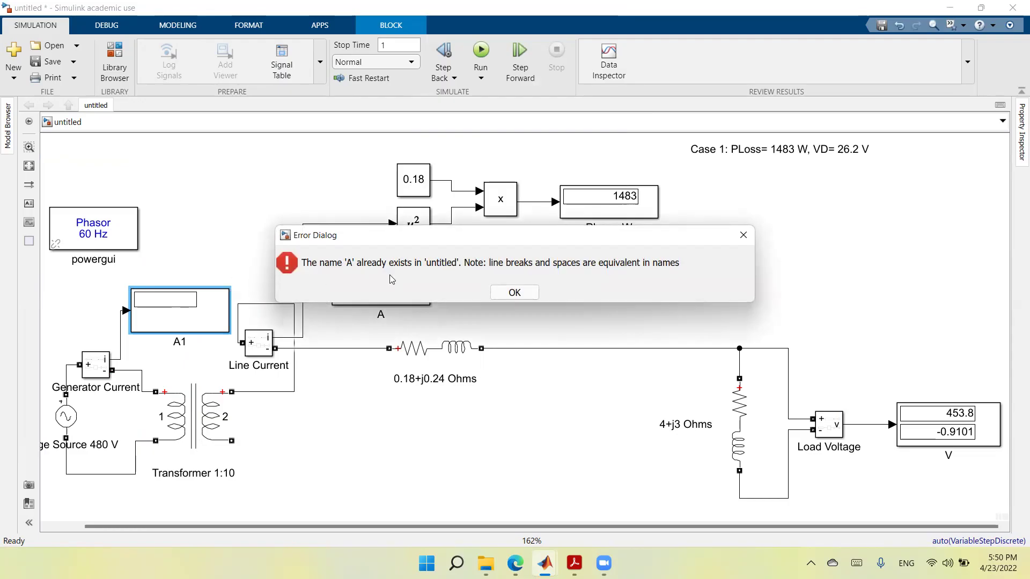
left_click(513, 293)
left_click(175, 340)
type("IG,")
key("End")
key("BackSpace")
left_click(102, 389)
left_click(101, 389)
triple_click(102, 389)
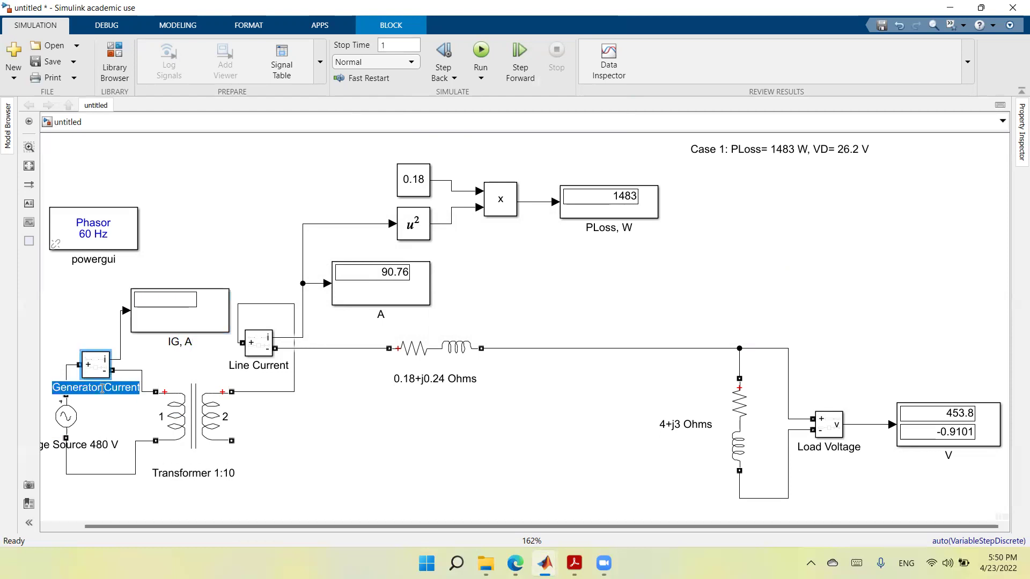
key("BackSpace")
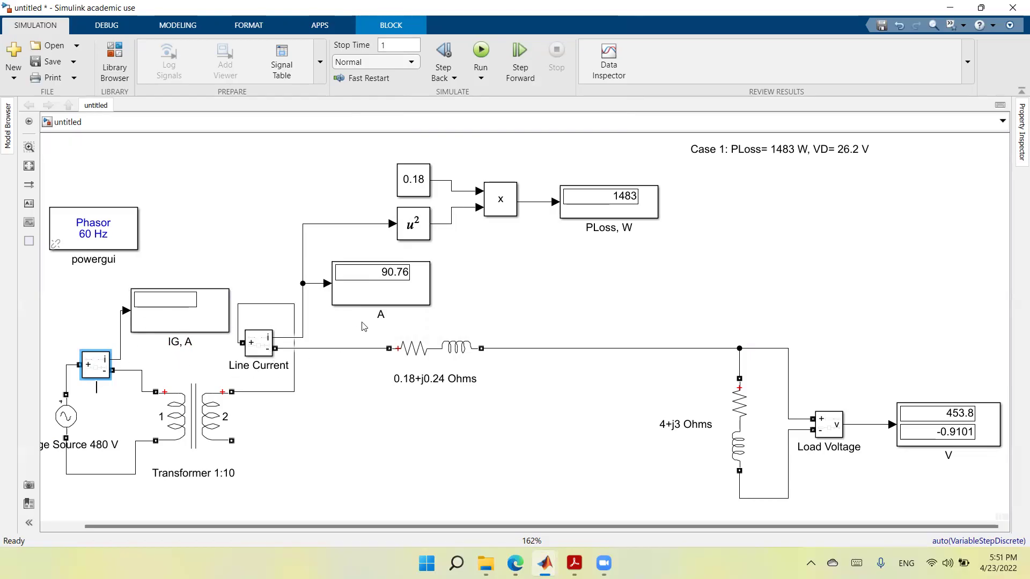
Step: Rename the line current display as "IL, A"
left_click(379, 315)
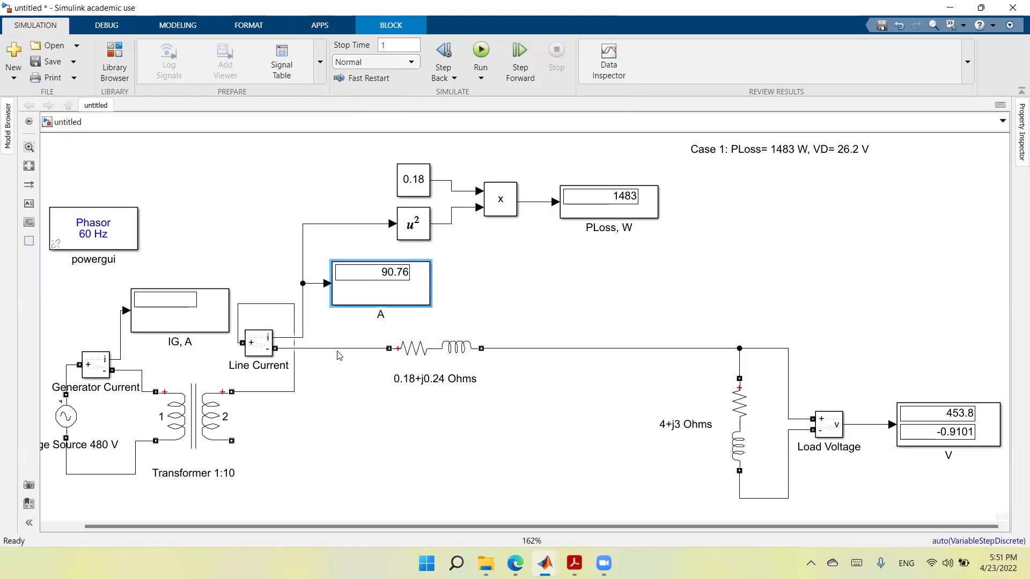
type("IL,")
triple_click(285, 365)
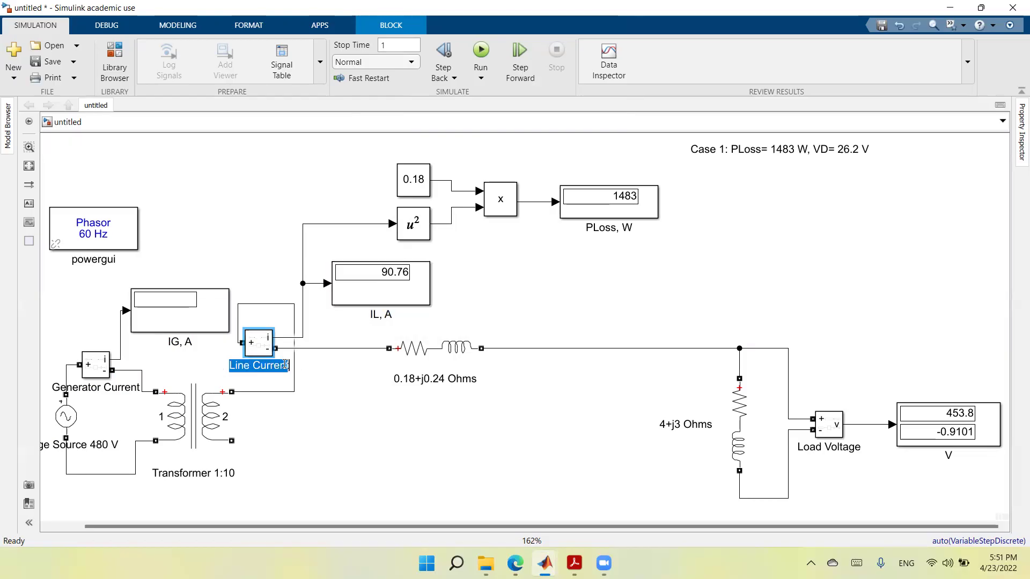
key("BackSpace")
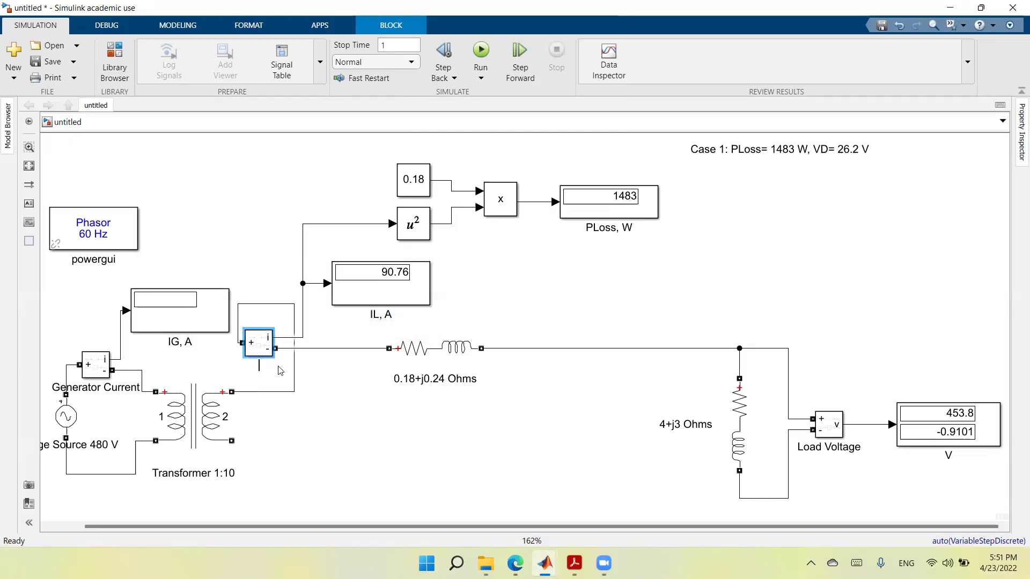
Step: Move the Line Current block clear of the transformer and straighten its signal branch to the u² block
mouse_move(272, 347)
left_mouse_down()
mouse_move(306, 352)
mouse_move(292, 352)
left_mouse_up()
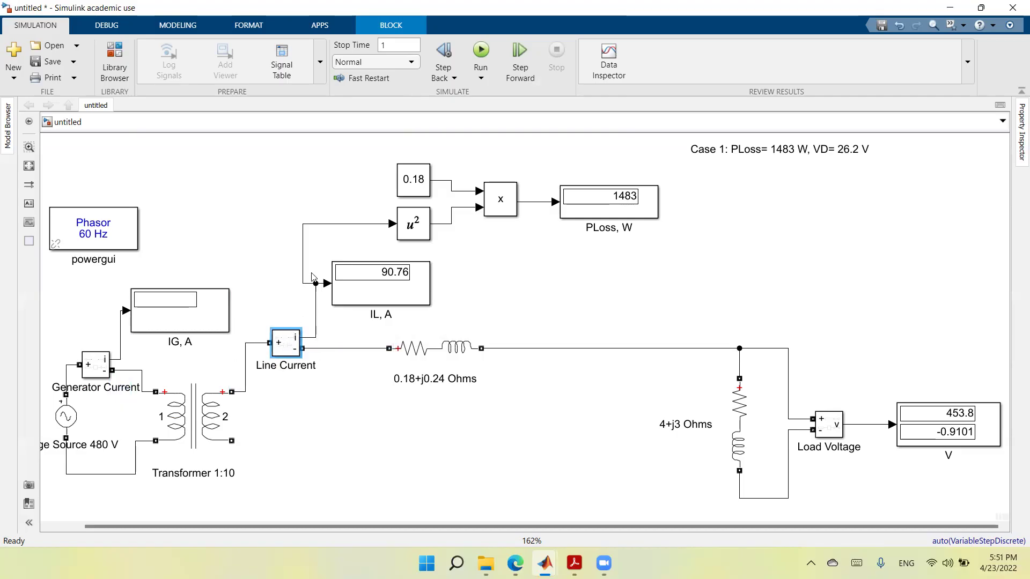
left_click_drag(303, 261, 316, 261)
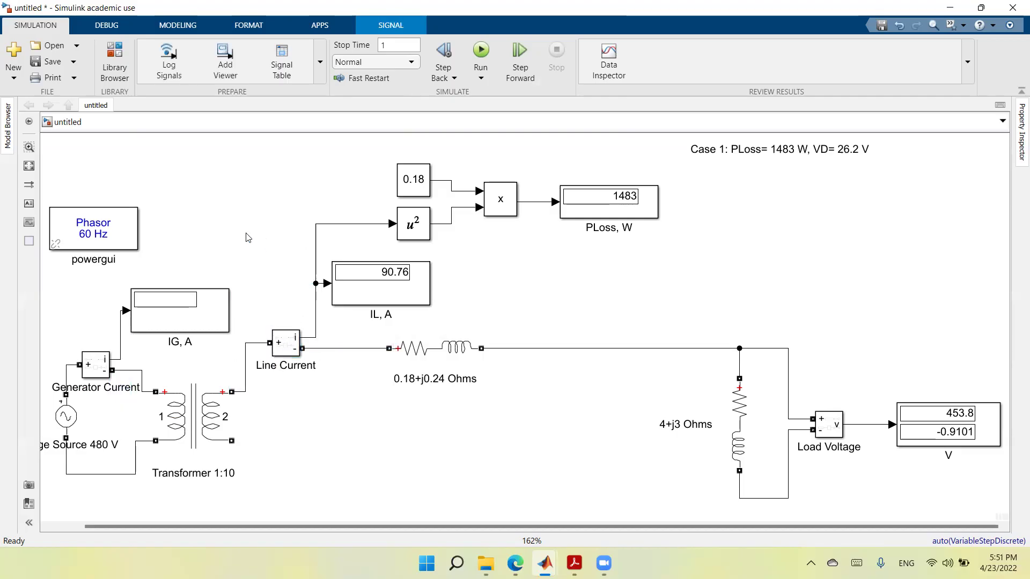
left_click(151, 466)
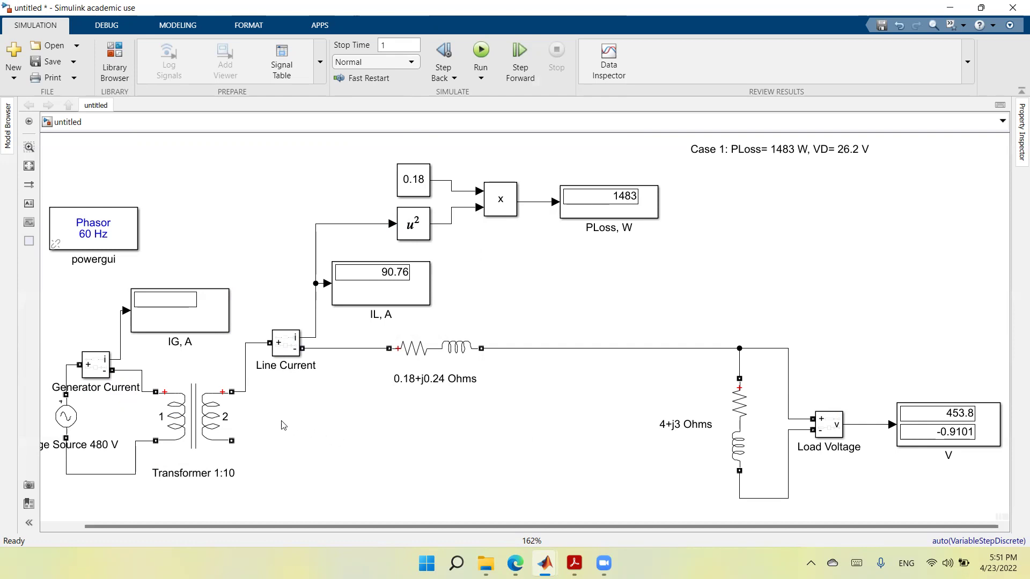
Step: Copy the 1:10 transformer and place the duplicate below the line, between the line impedance and the load
left_click(200, 414)
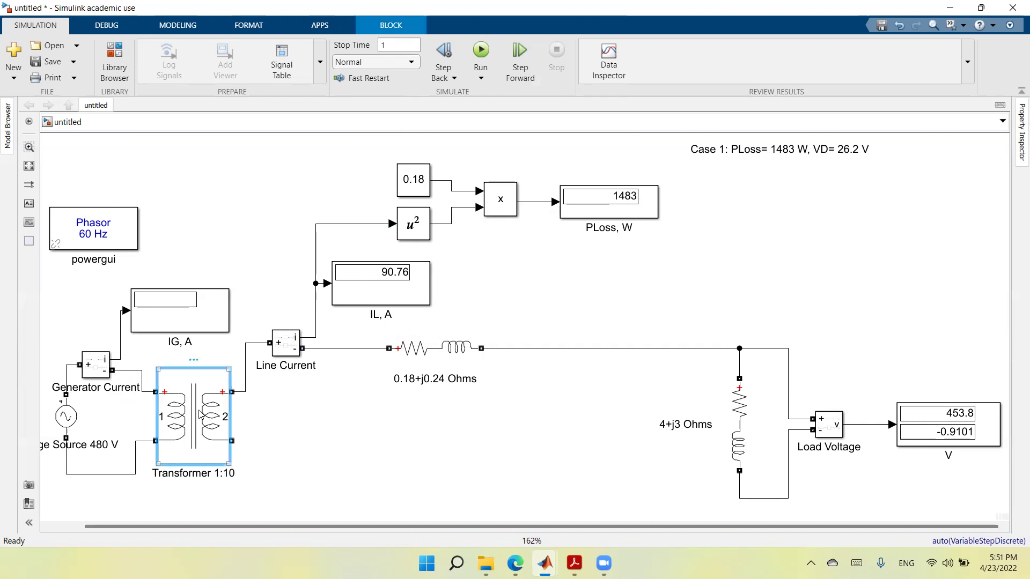
right_click(200, 414)
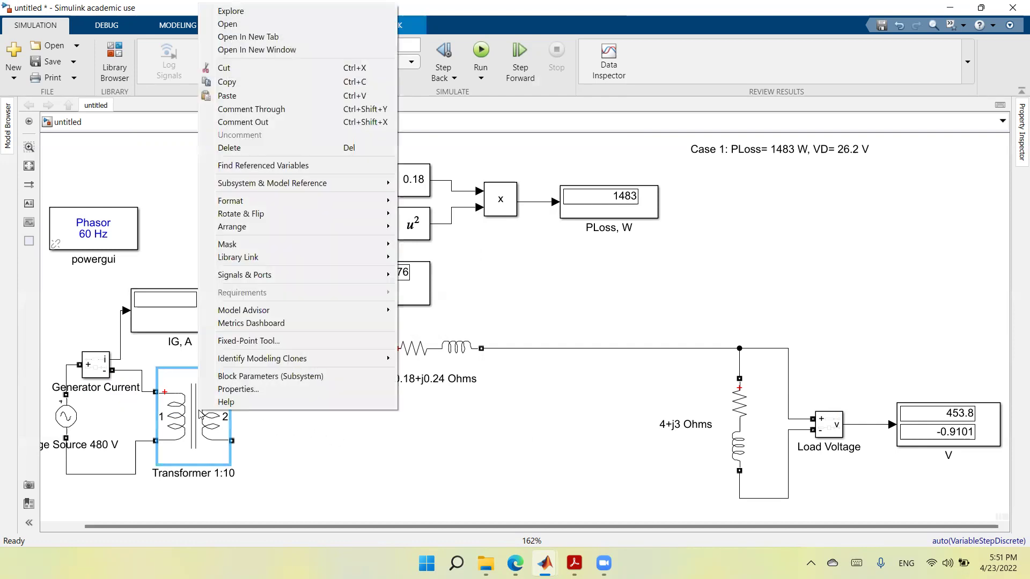
left_click(259, 90)
right_click(531, 476)
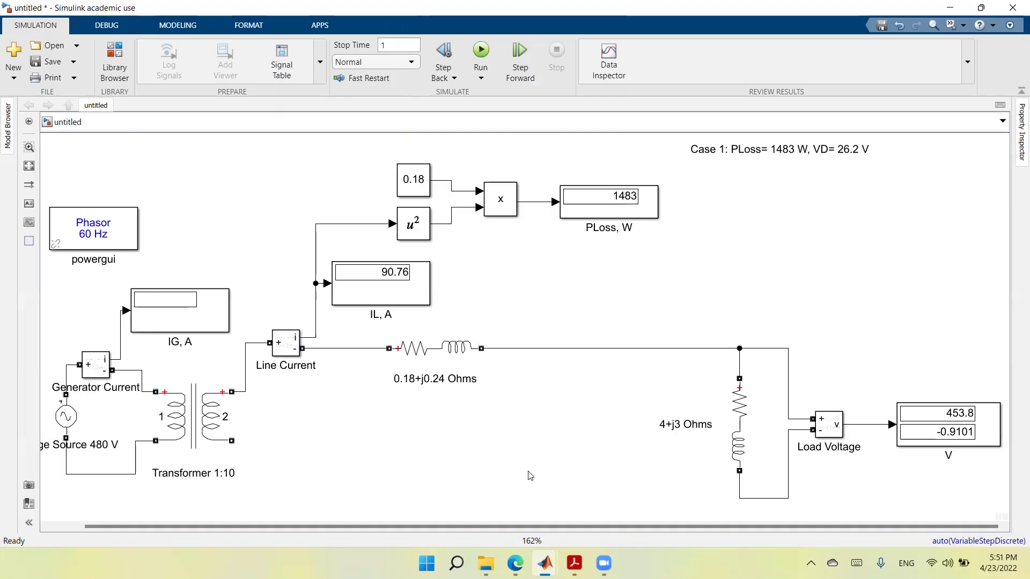
left_click(558, 166)
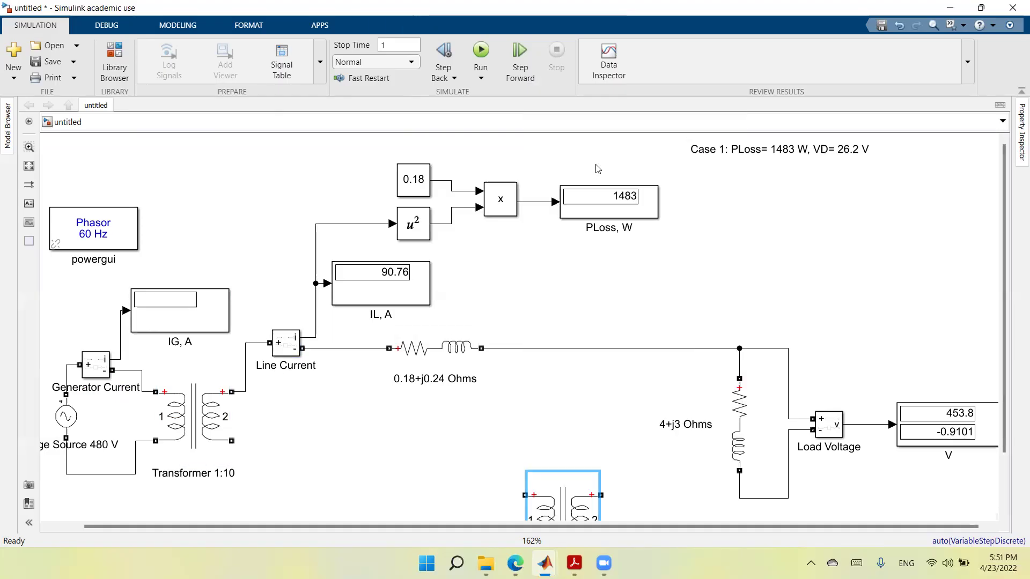
left_click_drag(561, 506, 578, 423)
Step: Set the copied transformer's winding 1 voltage to 4808 and its winding 2 voltage to 480, and apply the parameters
double_click(575, 426)
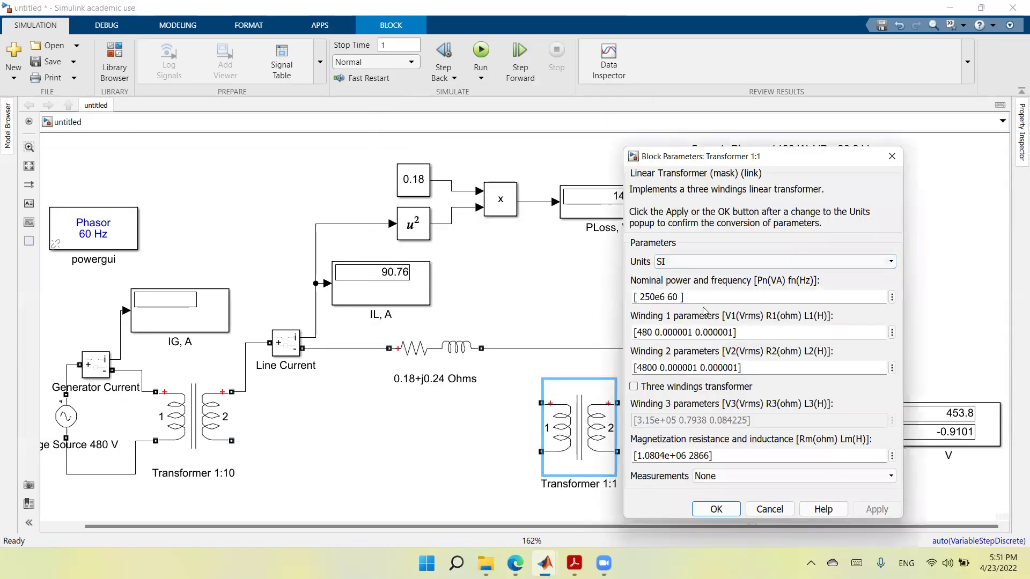
left_click(652, 332)
left_click(652, 333)
type("0")
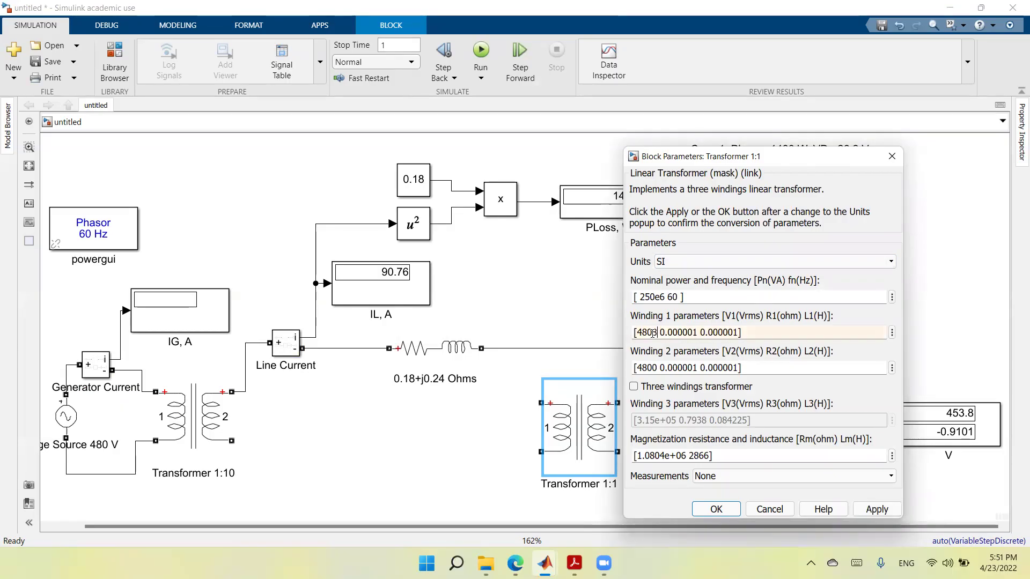
key("Tab")
left_click(654, 362)
key("BackSpace")
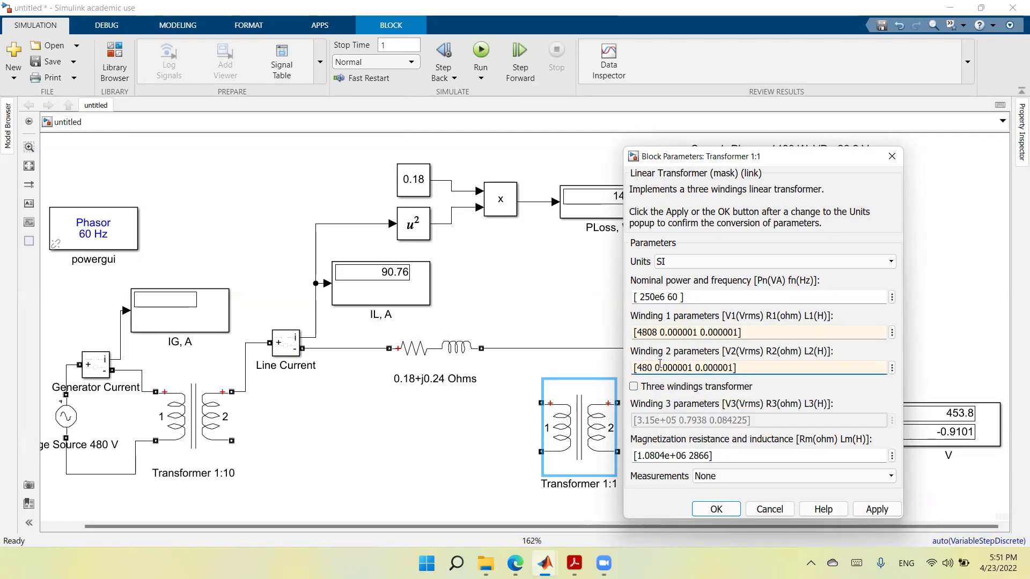
left_click(874, 510)
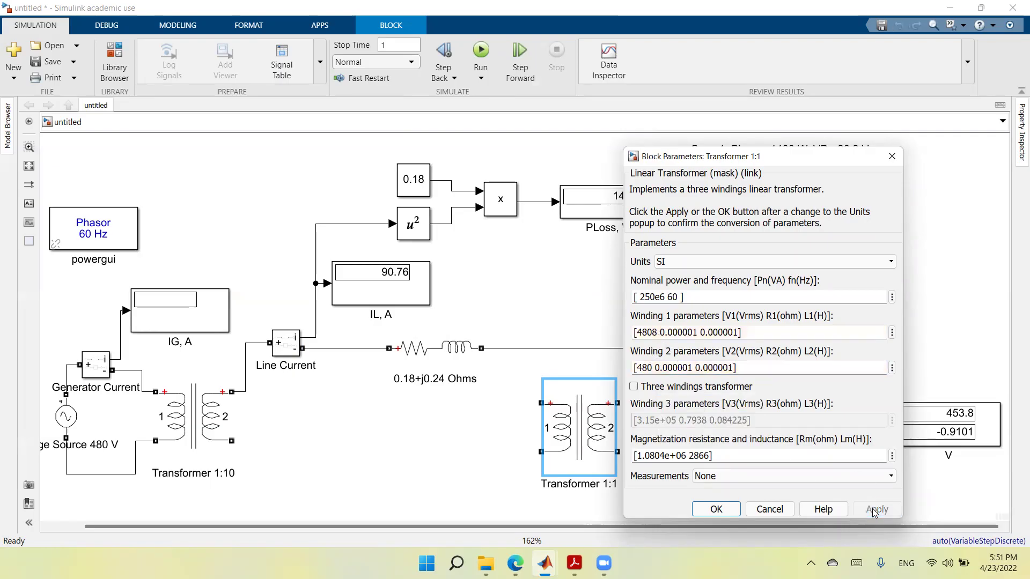
left_click(716, 509)
Step: Move the copied transformer closer to the load, delete the line-to-load wire, and connect the line impedance to the upper winding 1 terminal
left_click_drag(582, 438, 630, 438)
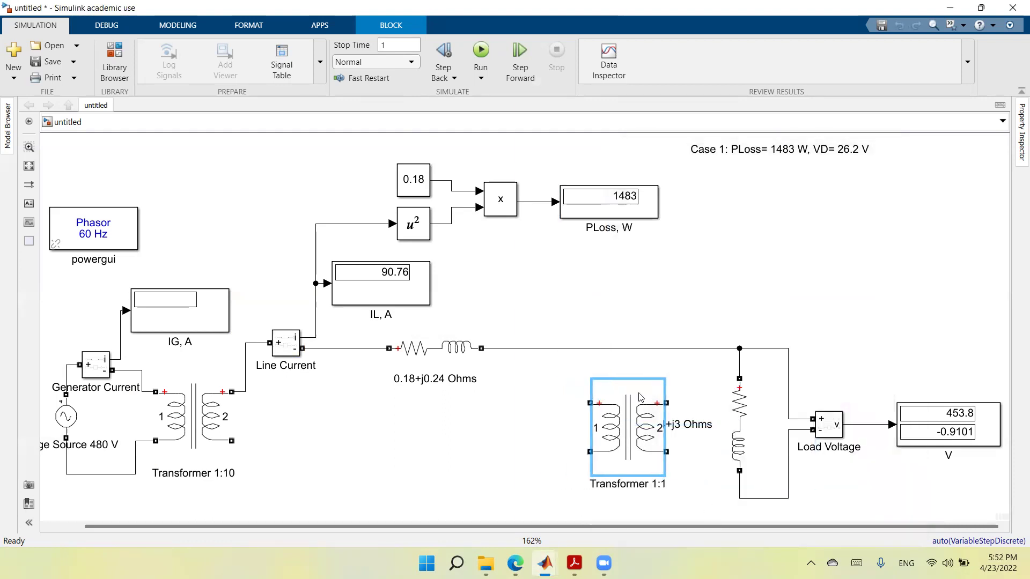
left_click(644, 349)
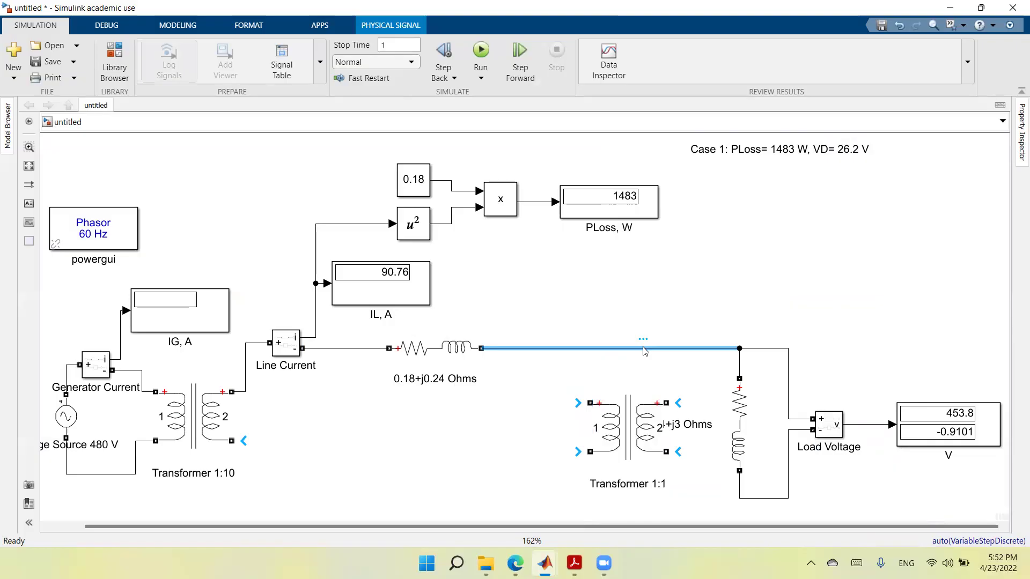
key("Delete")
mouse_move(482, 348)
left_mouse_down()
mouse_move(542, 348)
mouse_move(579, 371)
mouse_move(590, 402)
left_mouse_up()
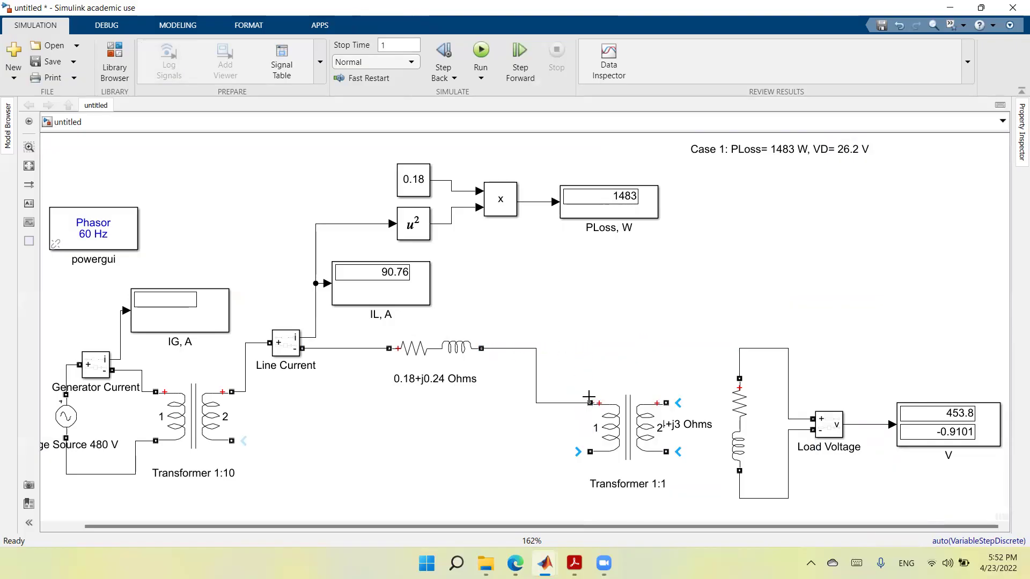
Step: Connect the lower terminals of the copied transformer's winding 1 and the 1:10 transformer's winding 2, routing the return wire straight beneath the line
mouse_move(590, 452)
left_mouse_down()
mouse_move(471, 482)
mouse_move(245, 470)
mouse_move(233, 443)
left_mouse_up()
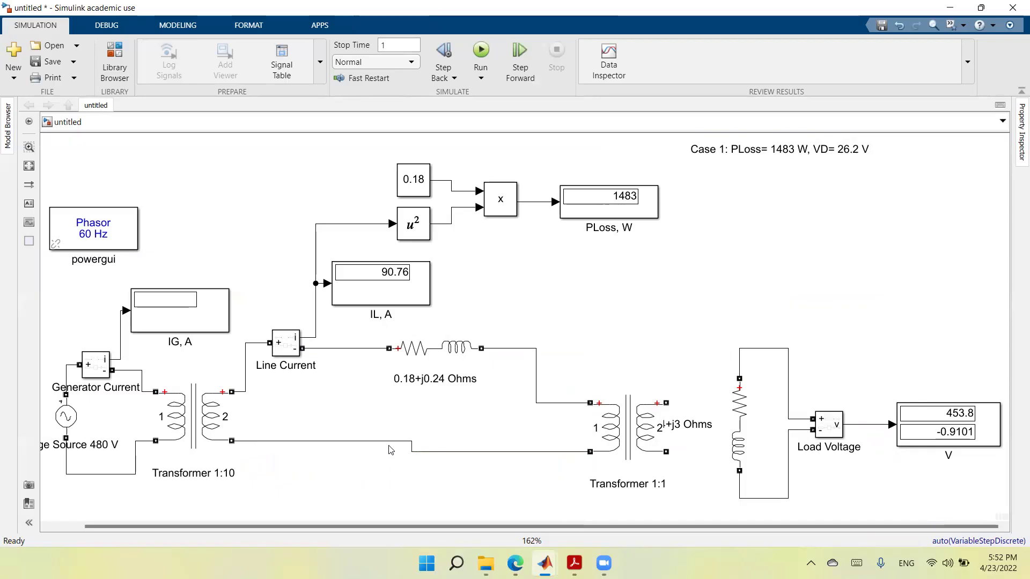
left_click_drag(389, 442, 385, 475)
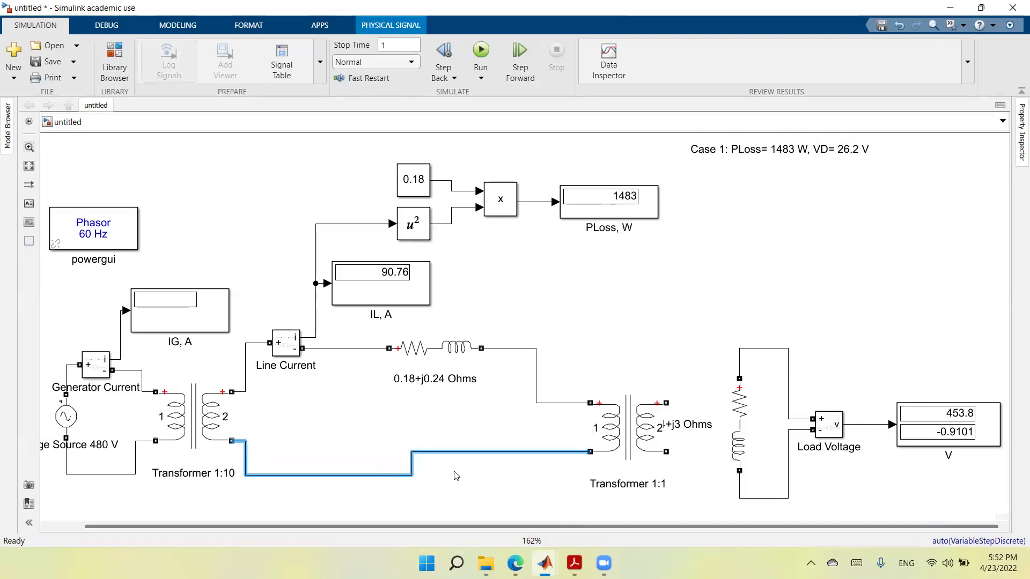
left_click_drag(482, 455, 482, 475)
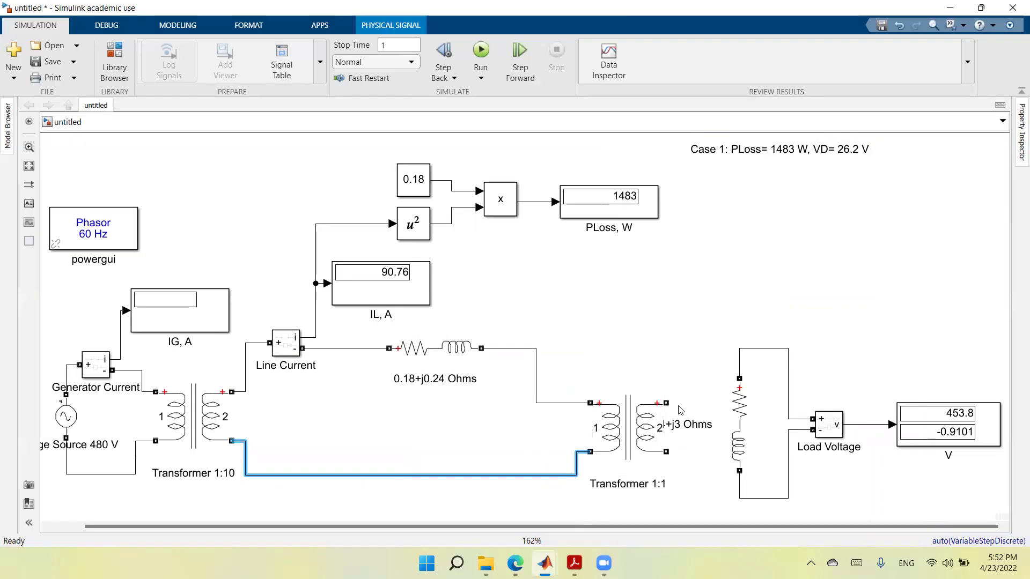
Step: Connect the copied transformer's lower winding 2 terminal to the load's bottom node and align the wire with that node
mouse_move(666, 403)
left_mouse_down()
mouse_move(716, 377)
mouse_move(657, 378)
mouse_move(679, 382)
left_mouse_up()
key("Delete")
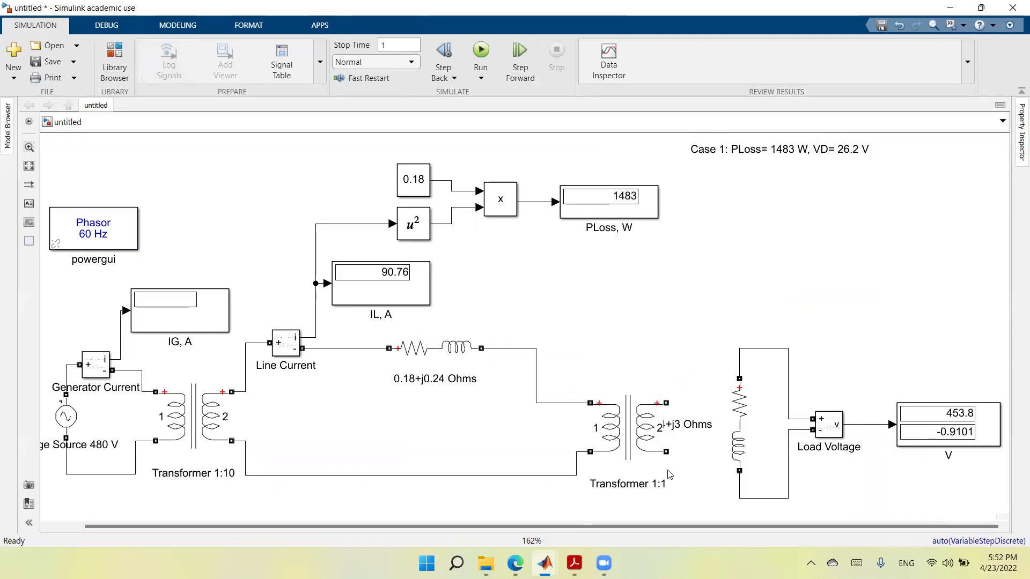
mouse_move(668, 456)
left_mouse_down()
mouse_move(692, 486)
mouse_move(737, 499)
left_mouse_up()
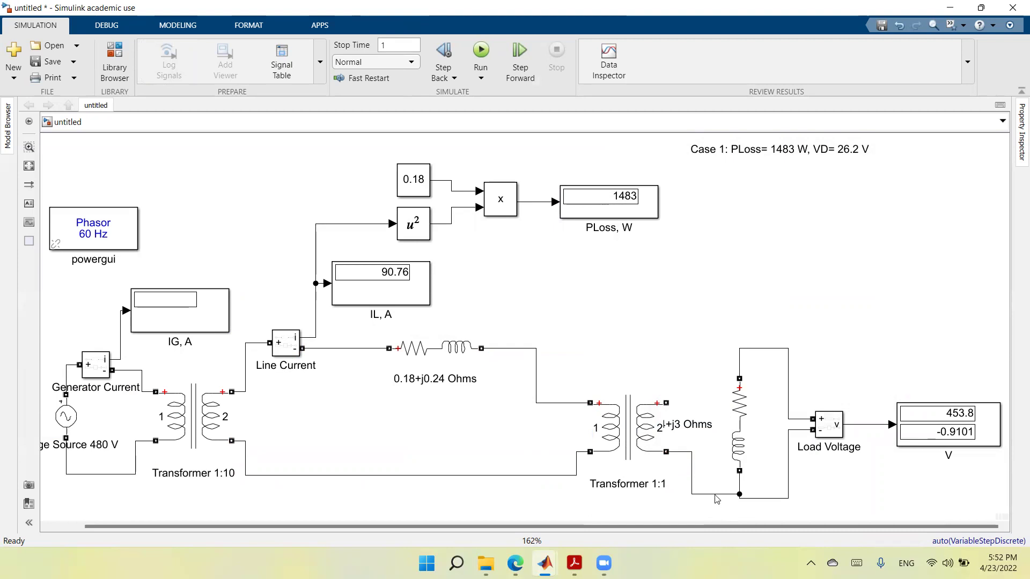
left_click(718, 495)
left_click_drag(718, 495, 719, 500)
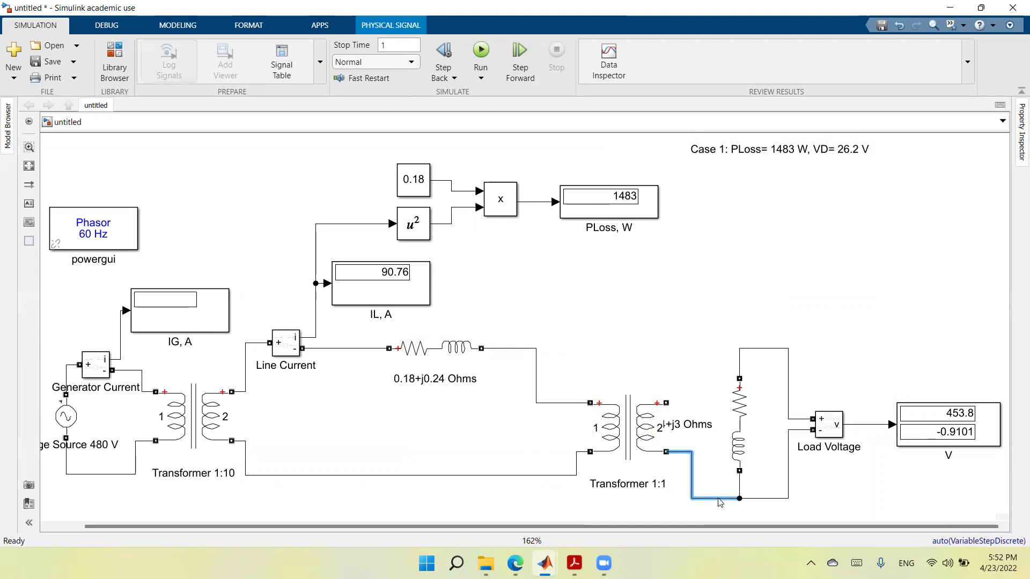
left_click(675, 327)
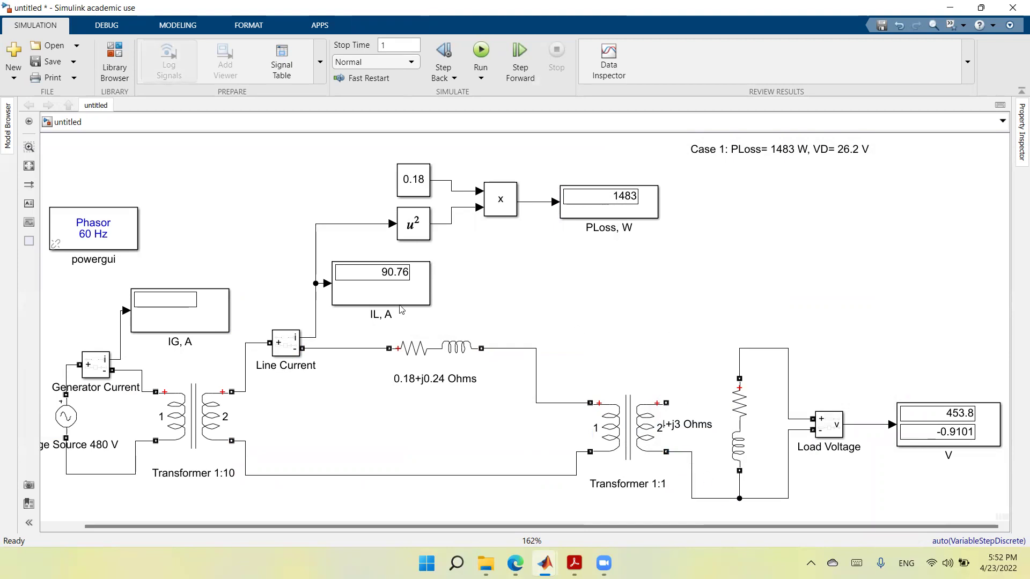
Step: Copy the Generator Current measurement block and connect it between the load-side transformer's upper winding 2 terminal and the load's top terminal
left_click(98, 369)
right_click(98, 370)
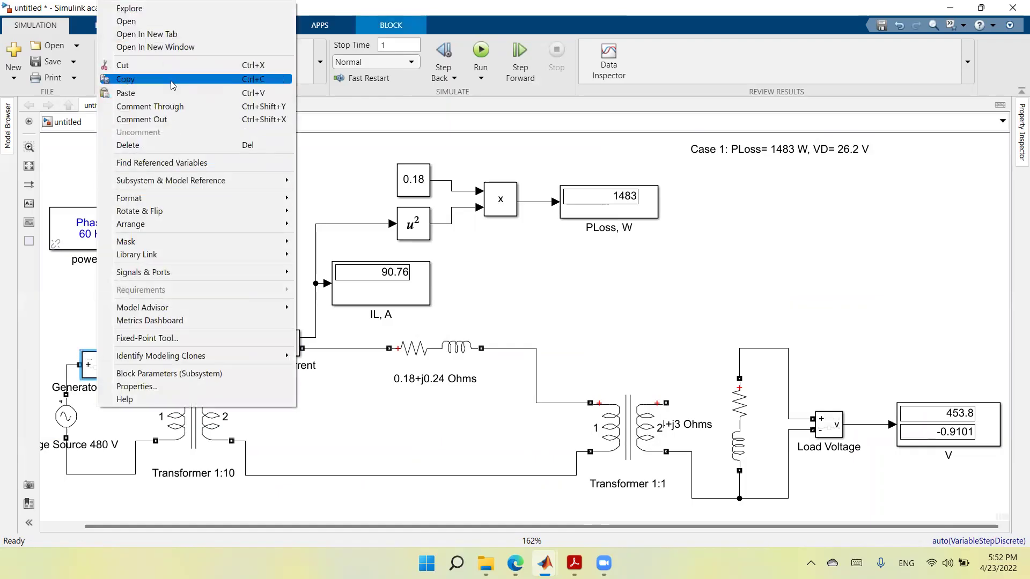
left_click(140, 76)
right_click(597, 289)
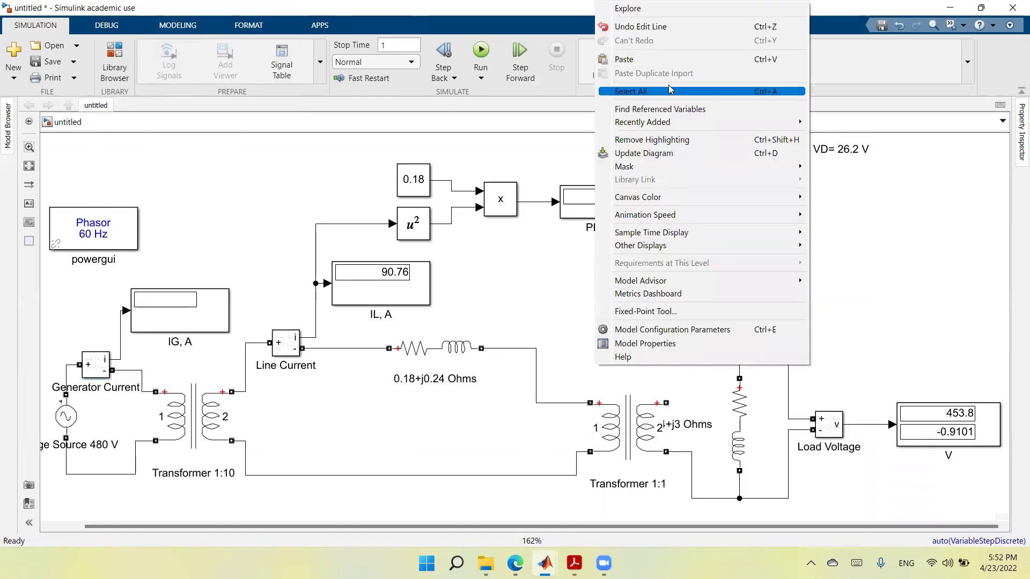
left_click(669, 64)
left_click_drag(610, 307, 666, 403)
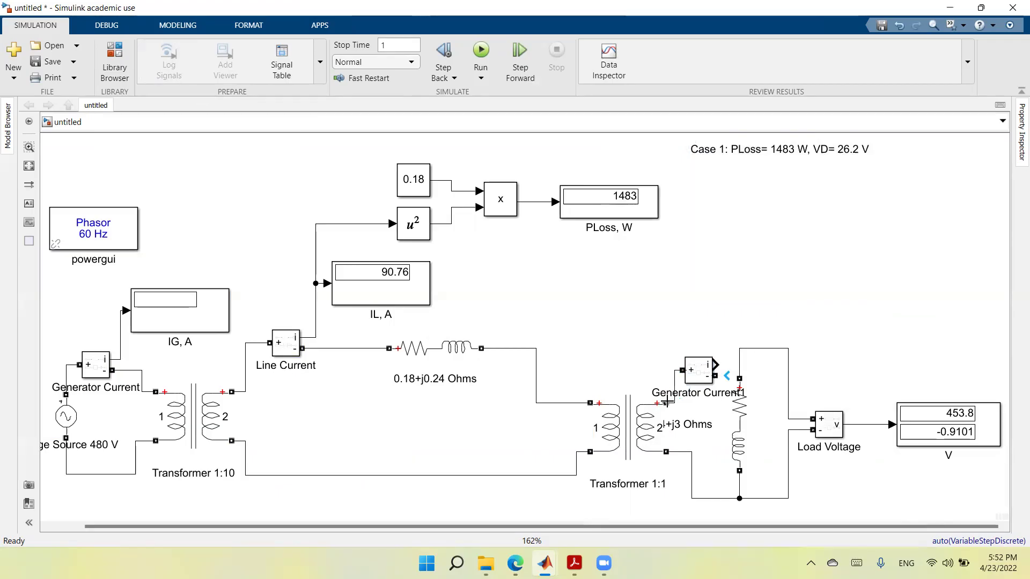
left_click_drag(716, 375, 739, 379)
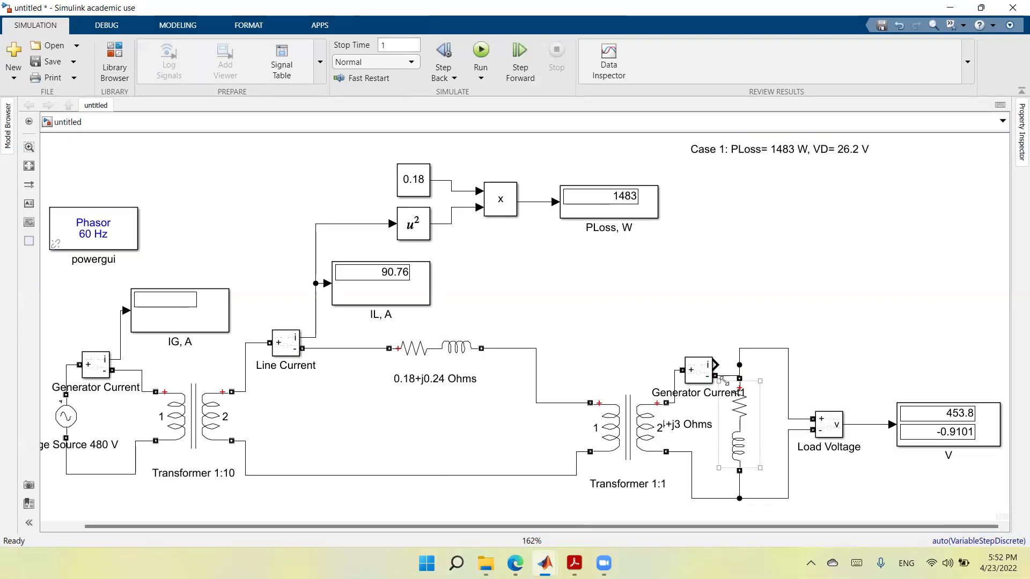
Step: Raise the copied current measurement block and lower the Load Voltage wire so both meet in one straight line at the load's top node
left_click(704, 373)
left_click_drag(704, 374, 707, 363)
left_click(628, 355)
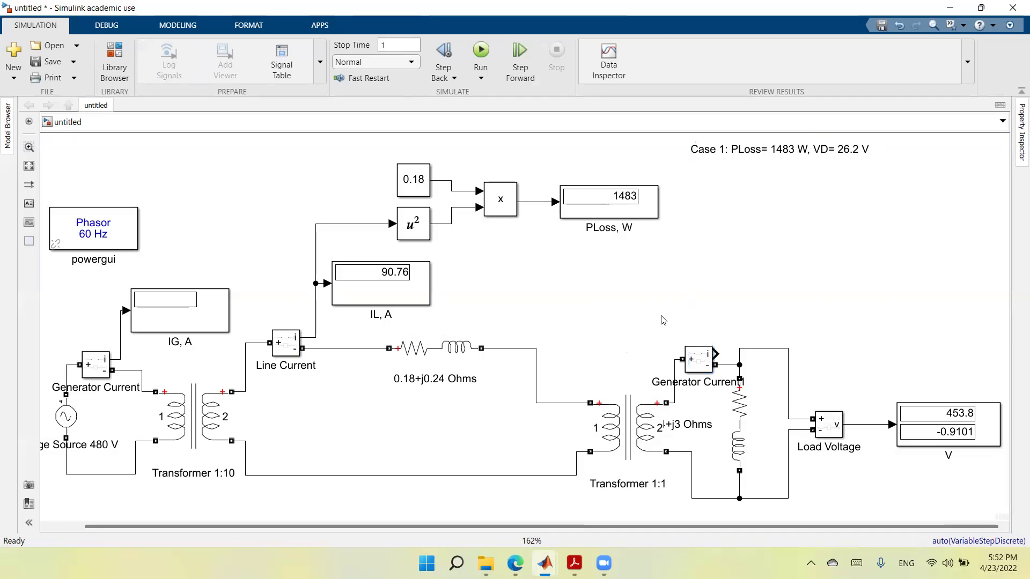
left_click_drag(770, 350, 773, 365)
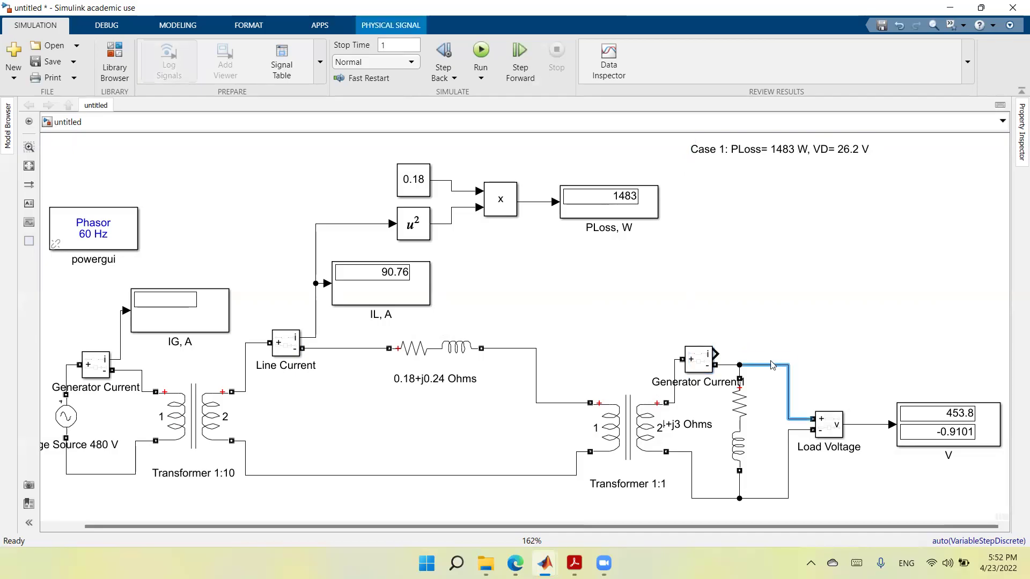
left_click(909, 276)
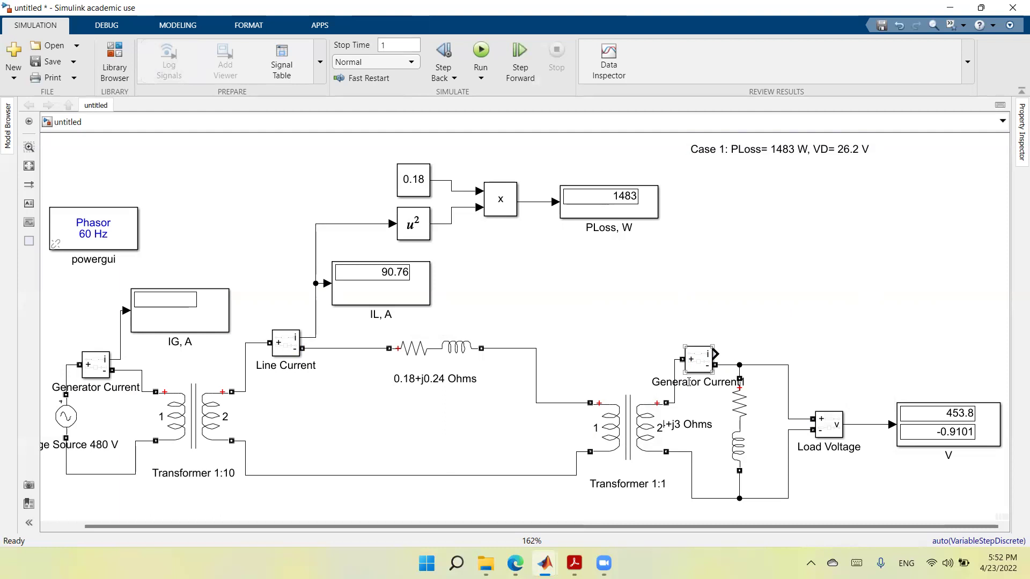
Step: Copy the IL, A display, place it above the load, and connect it to the load-side current measurement's i output
left_click(404, 300)
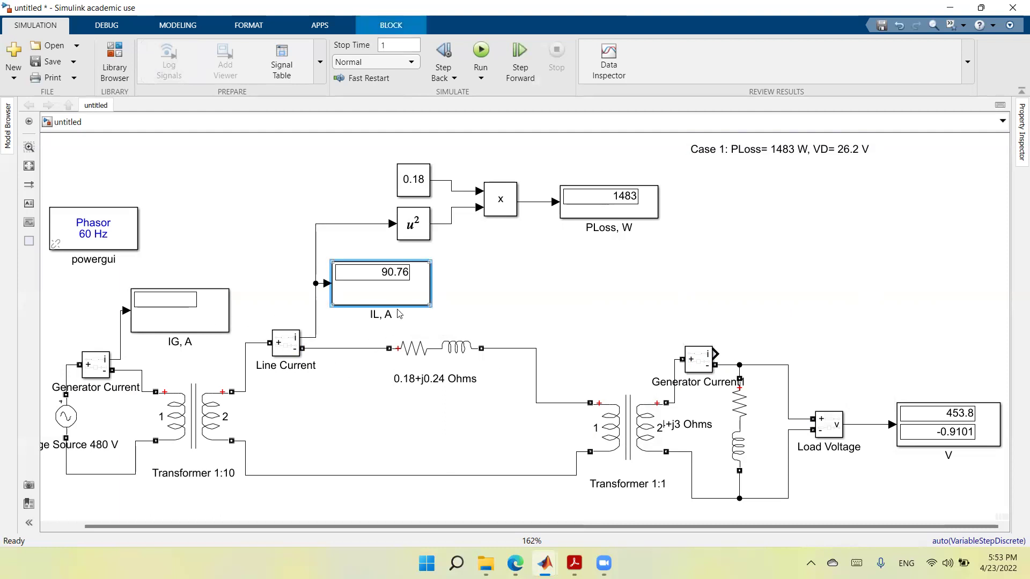
right_click(402, 300)
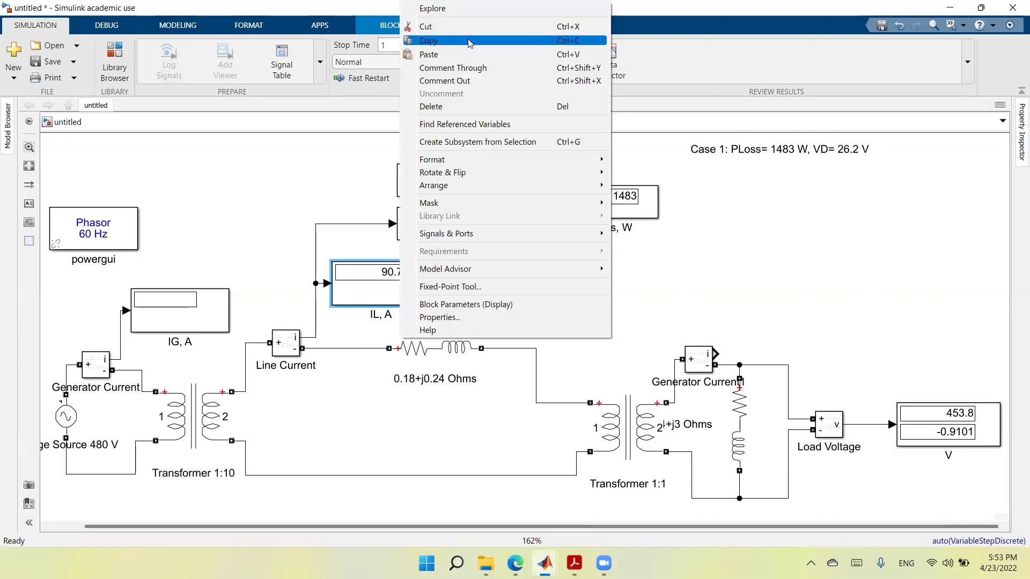
left_click(712, 227)
left_click(755, 255)
right_click(754, 255)
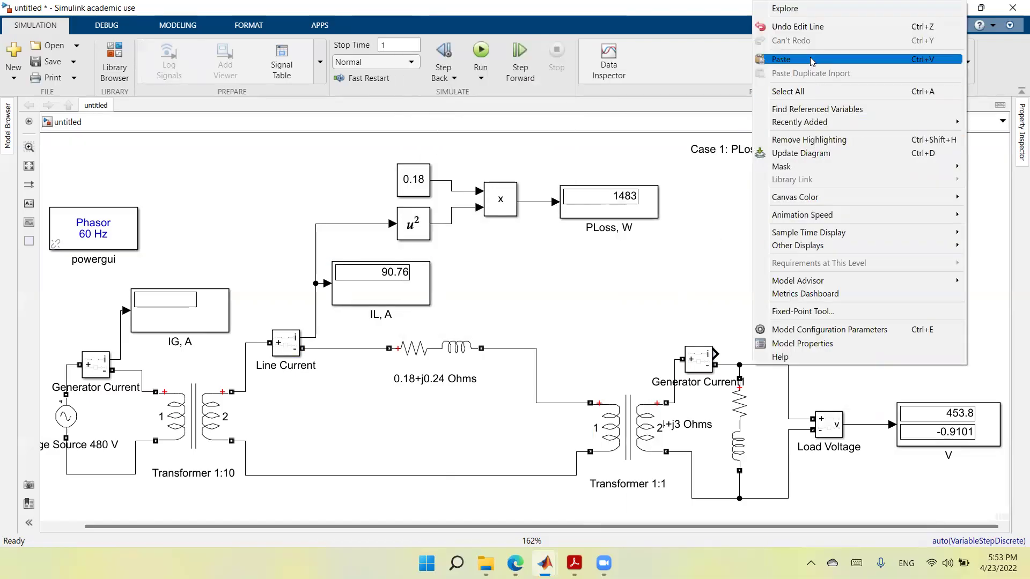
left_click(813, 62)
left_click_drag(783, 324, 783, 357)
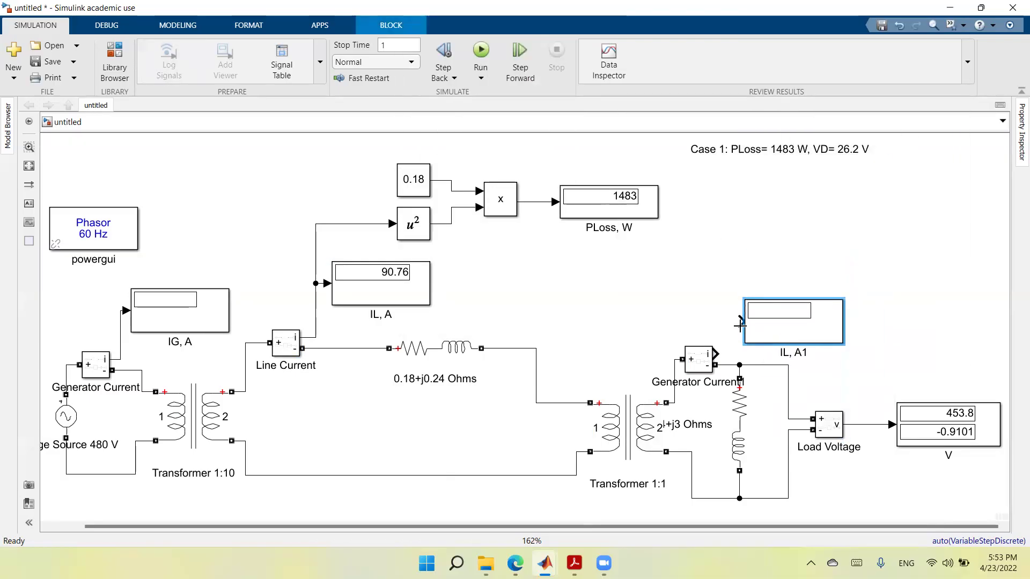
left_click_drag(715, 354, 743, 323)
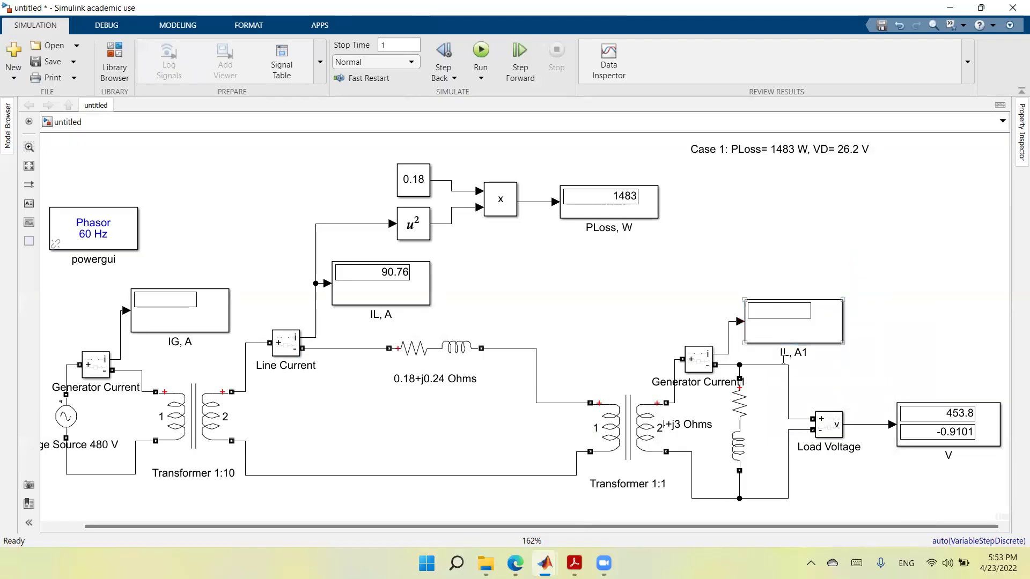
Step: Rename the new load current display as ILoad, A
left_click(781, 357)
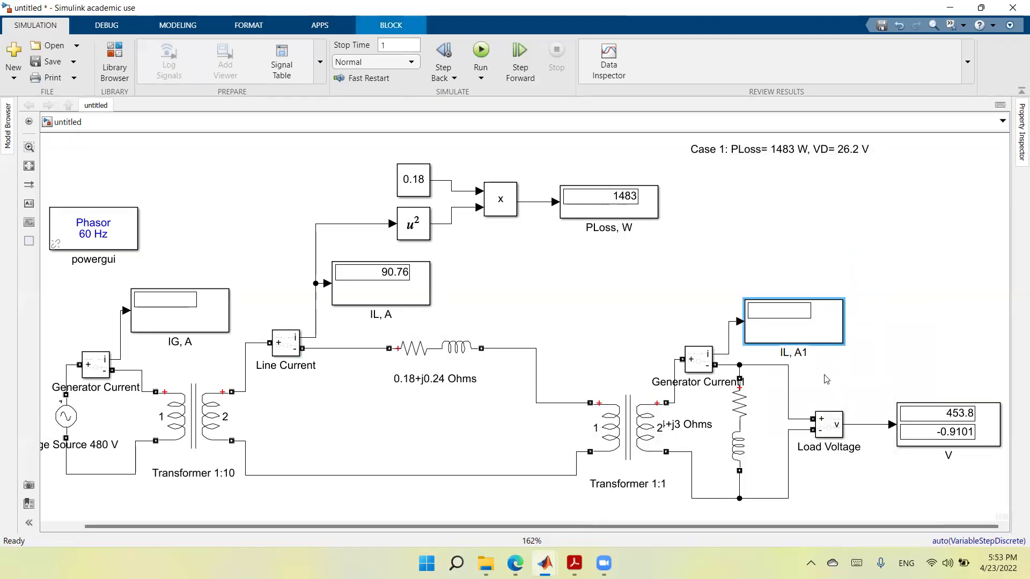
type("oad")
key("BackSpace")
Step: Try to clear the name labels of the load-side and Line Current measurement blocks by emptying them
double_click(715, 381)
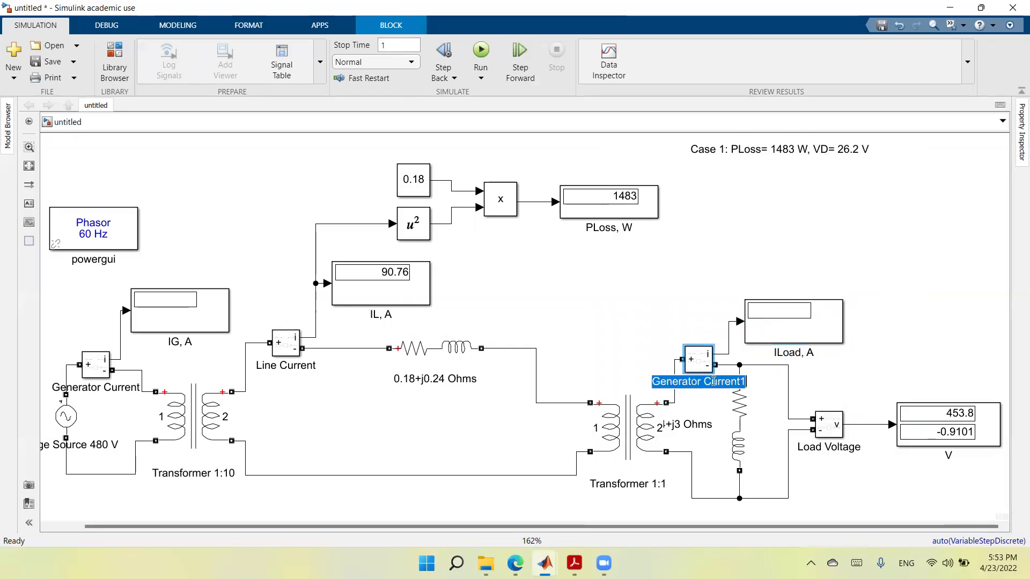
key("BackSpace")
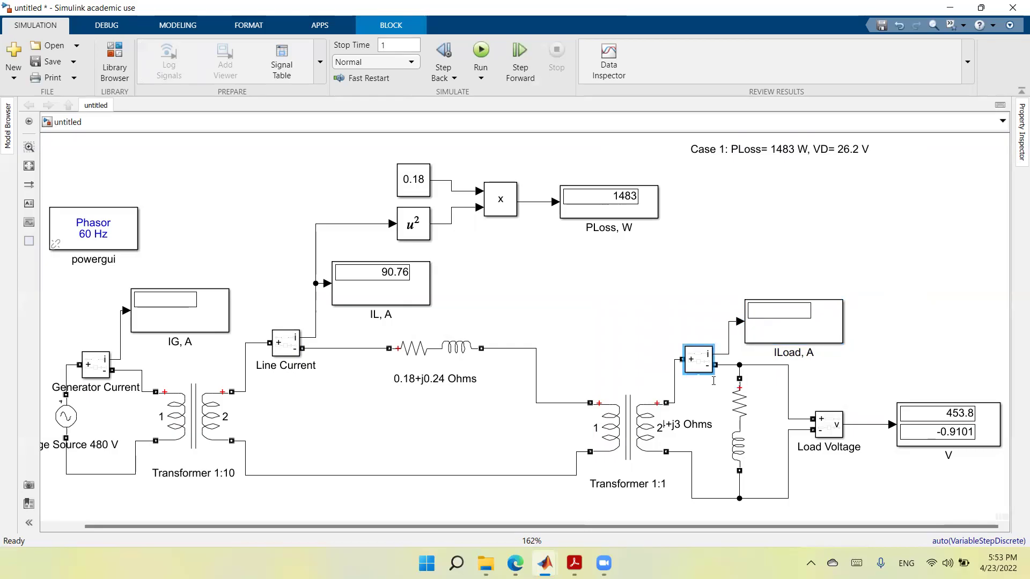
triple_click(285, 365)
key("BackSpace")
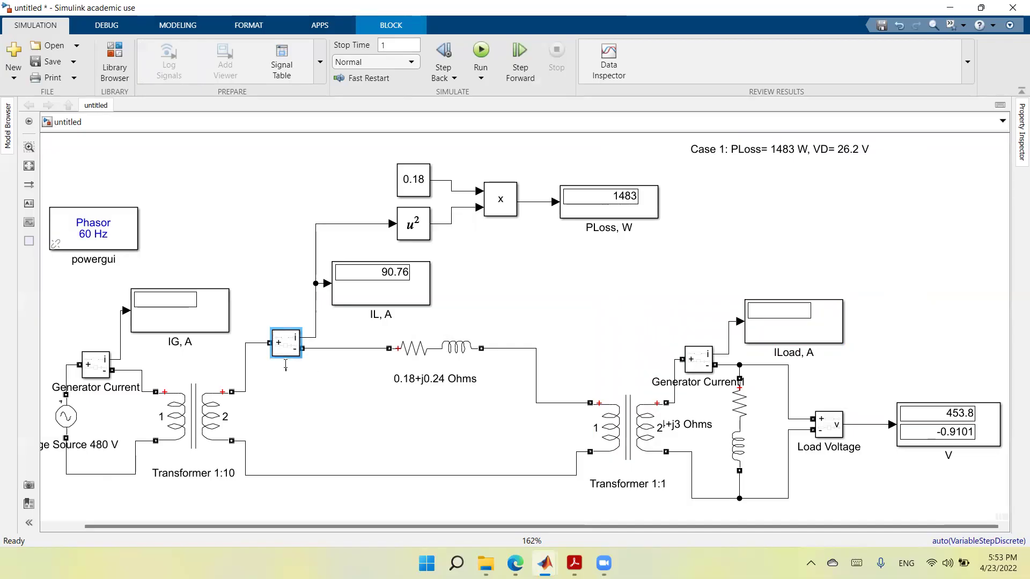
left_click(875, 258)
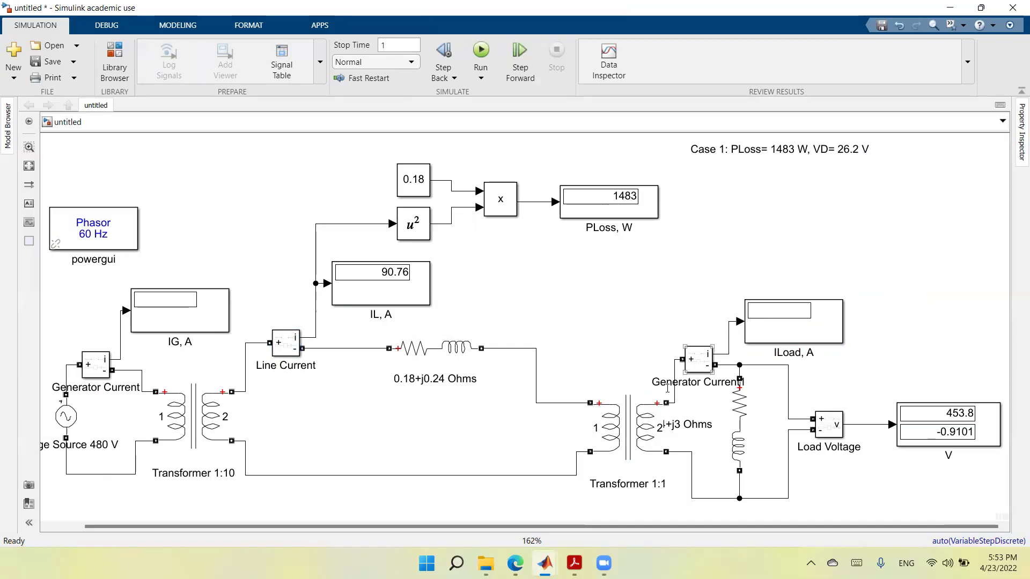
triple_click(289, 365)
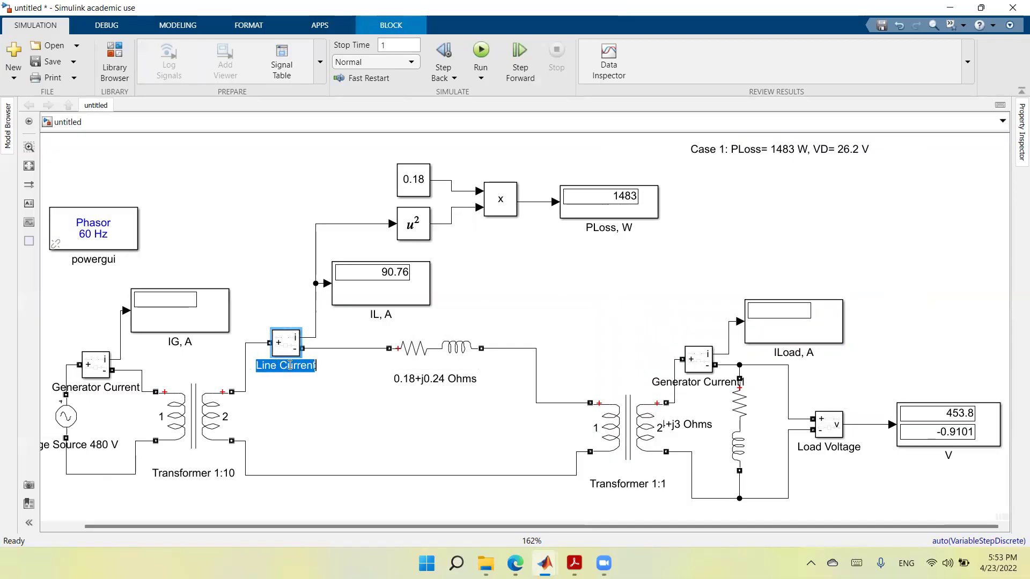
key("BackSpace")
key("Escape")
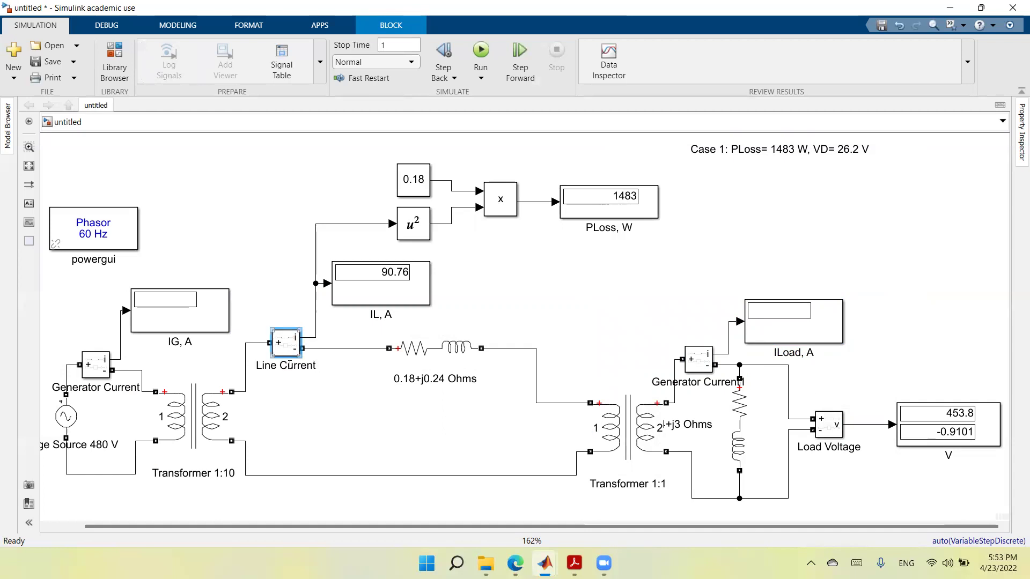
triple_click(275, 368)
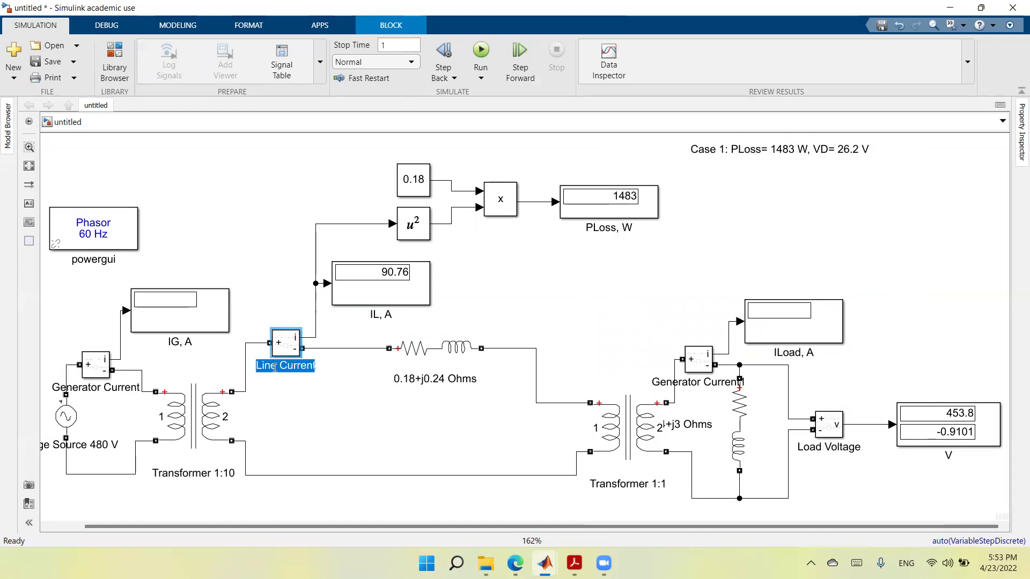
key("BackSpace")
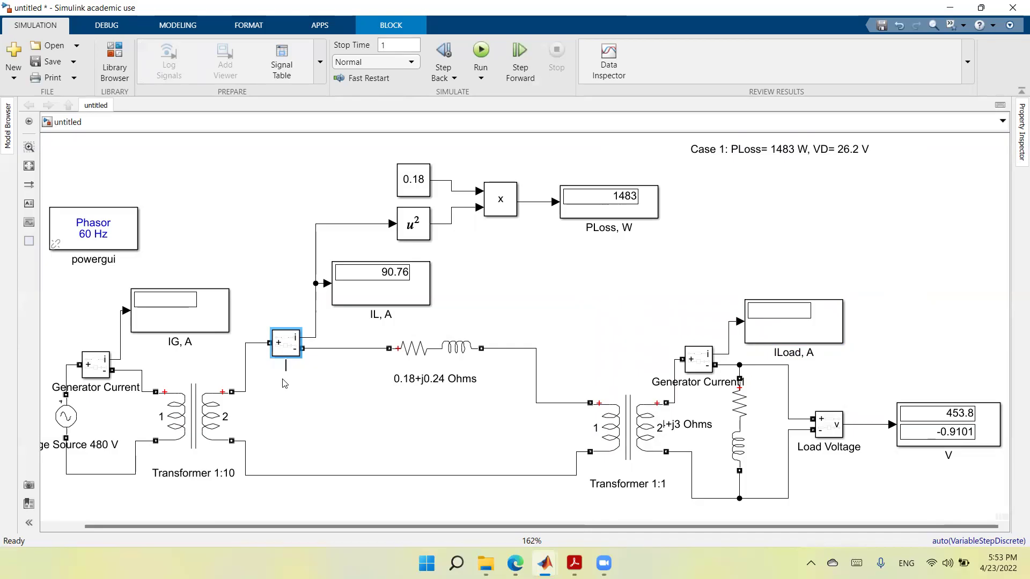
left_click(284, 383)
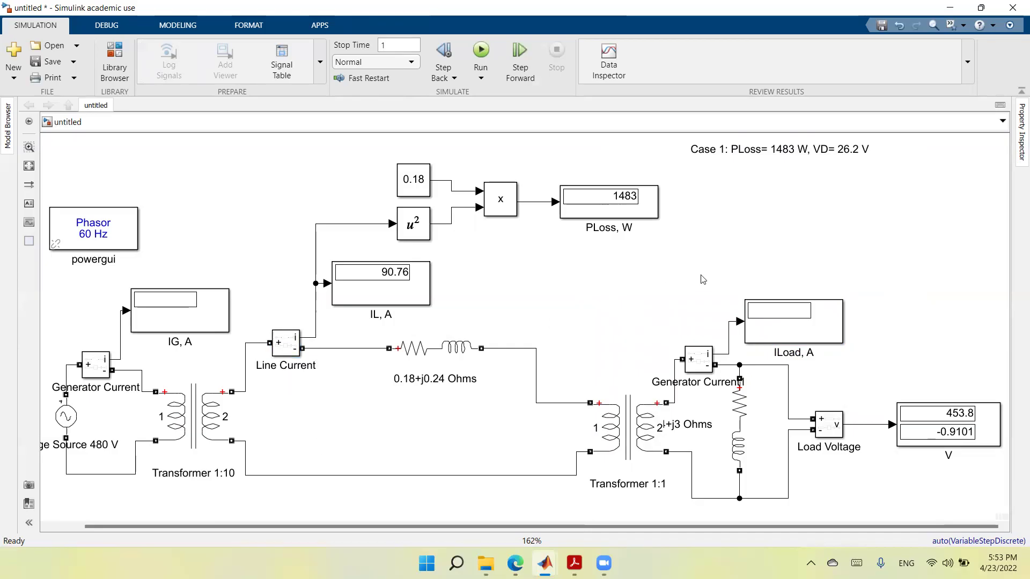
Step: Replace the Line Current block's name with a blank space and try the same name for the load-side current measurement
triple_click(297, 366)
key("BackSpace")
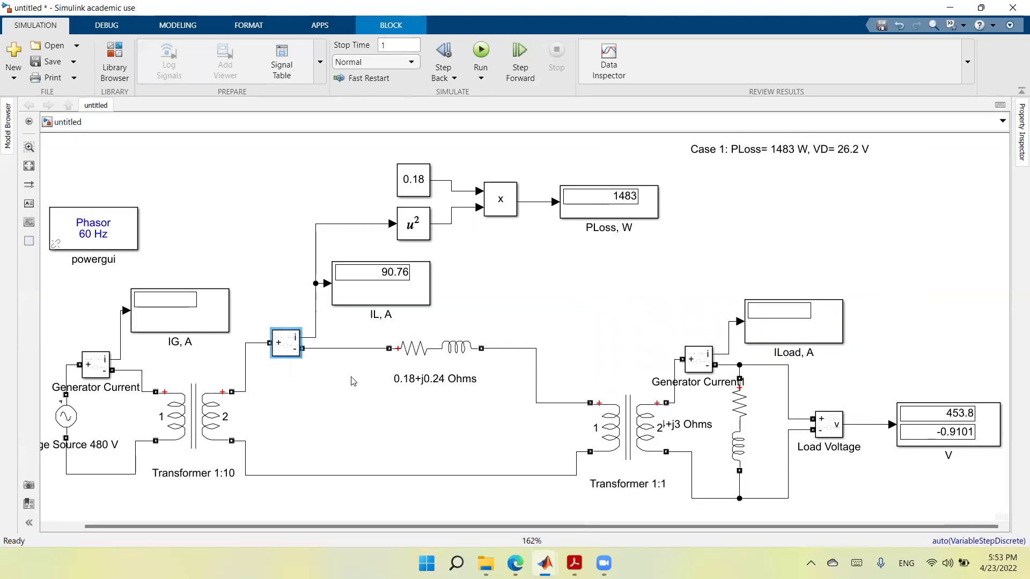
triple_click(711, 382)
key("BackSpace")
left_click(712, 385)
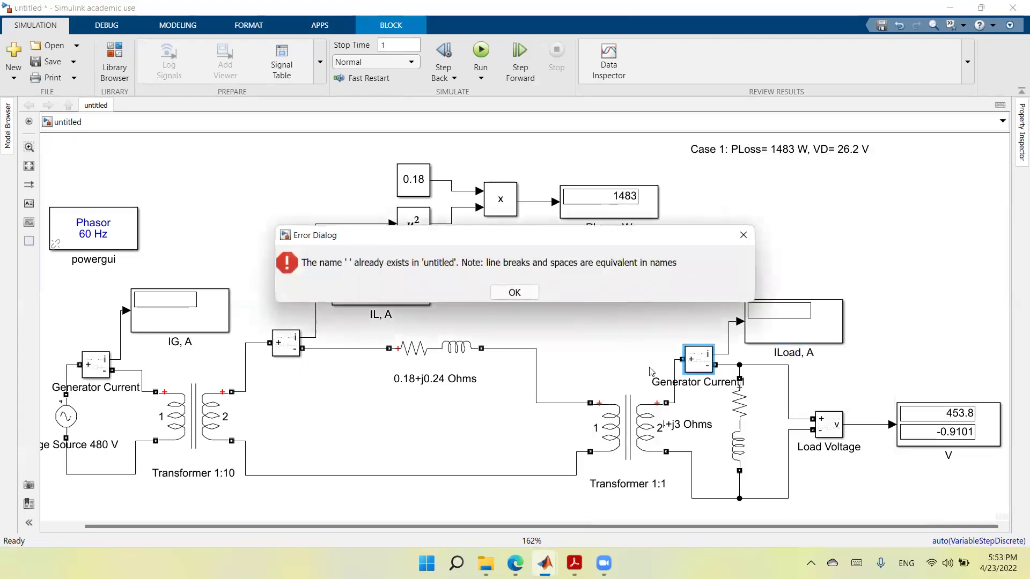
left_click(523, 295)
Step: Replace the names of the load-side and Generator Current measurement blocks with distinct blank-space names
double_click(686, 382)
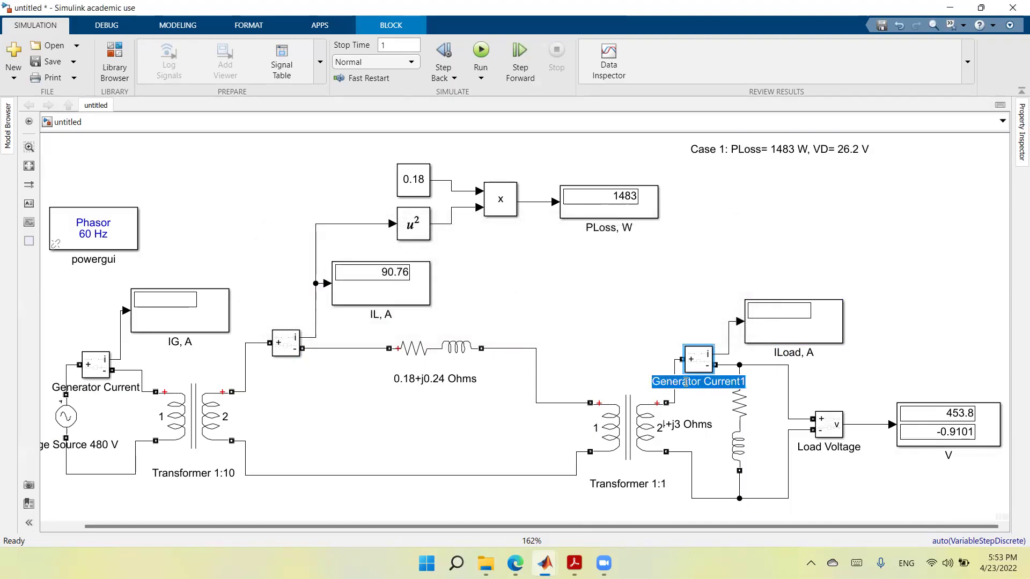
key("BackSpace")
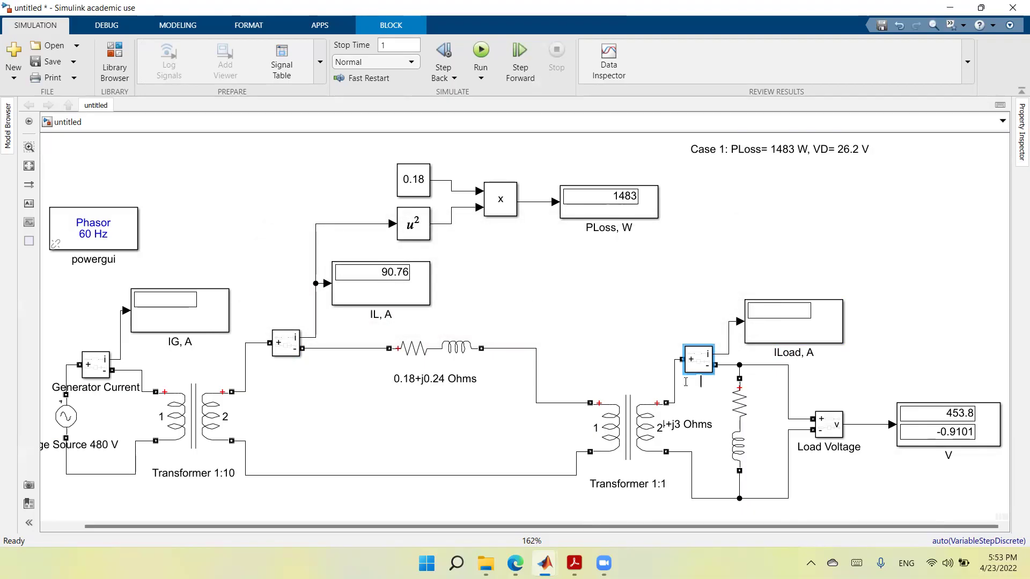
key("Return")
double_click(109, 387)
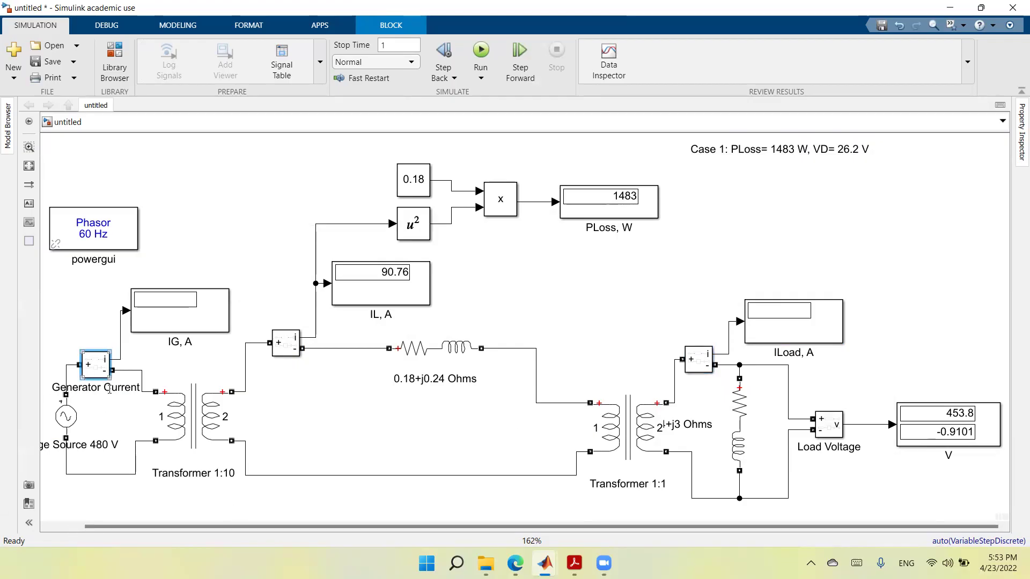
key("BackSpace")
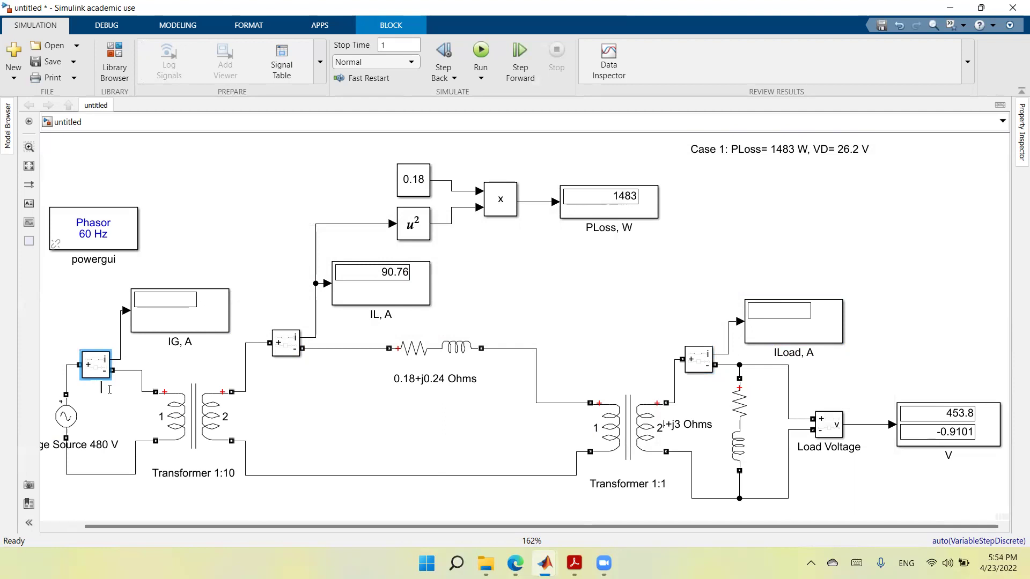
left_click(799, 218)
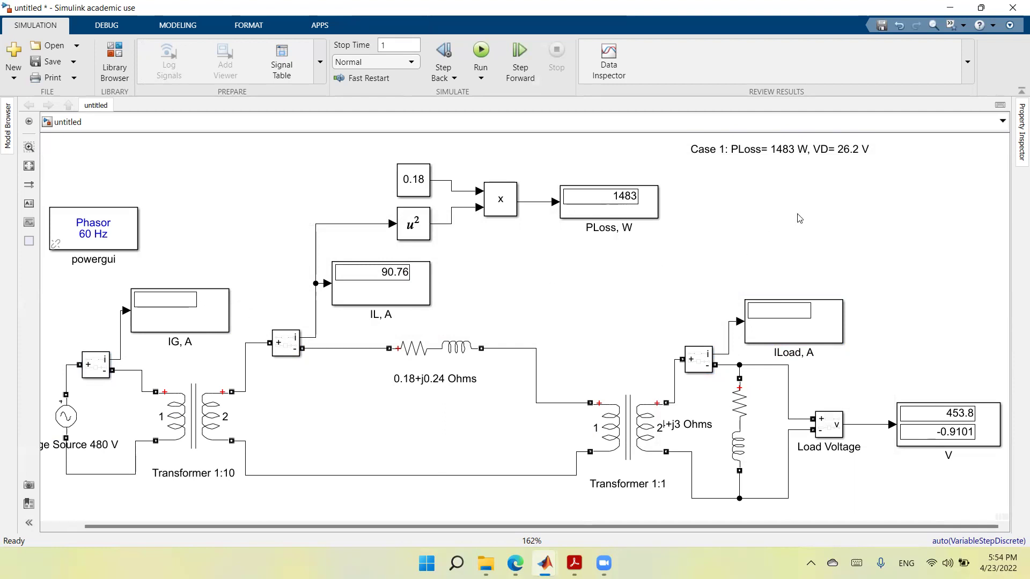
Step: Rename the load-side transformer as Transformer 10:1 and shift the load branch away from it so the 4+j3 Ohms label clears the winding
left_click(29, 165)
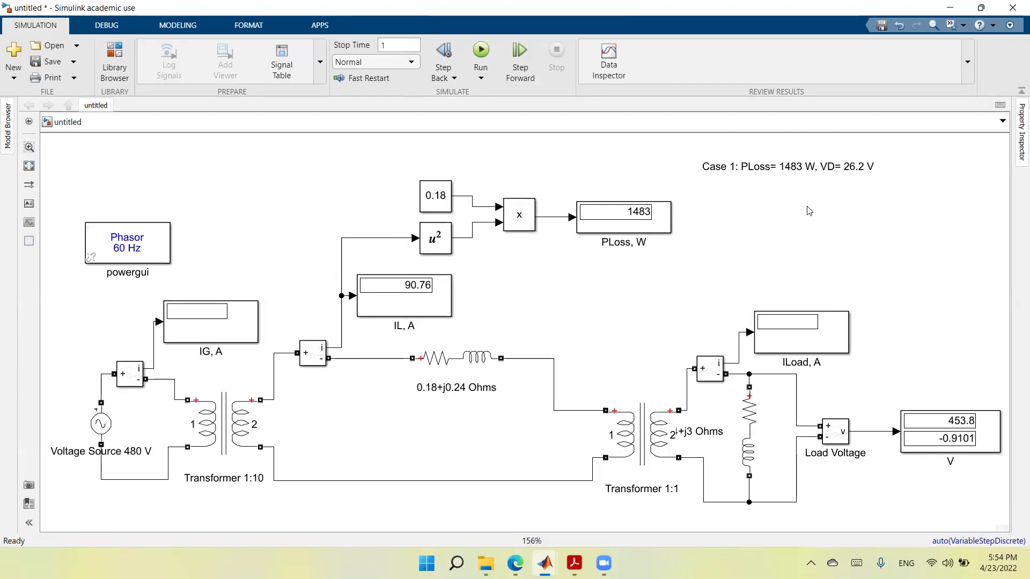
left_click(636, 479)
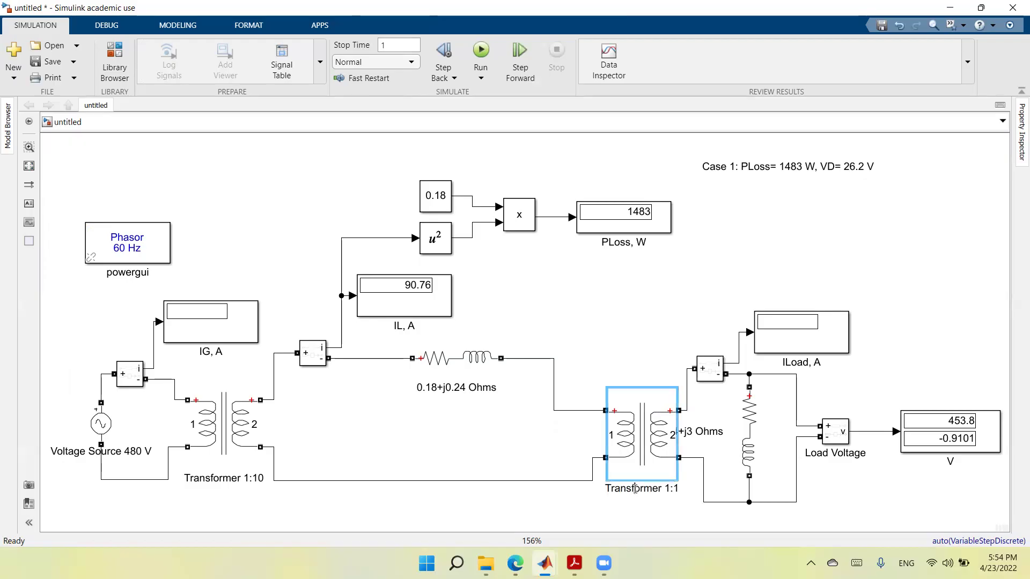
left_click(635, 490)
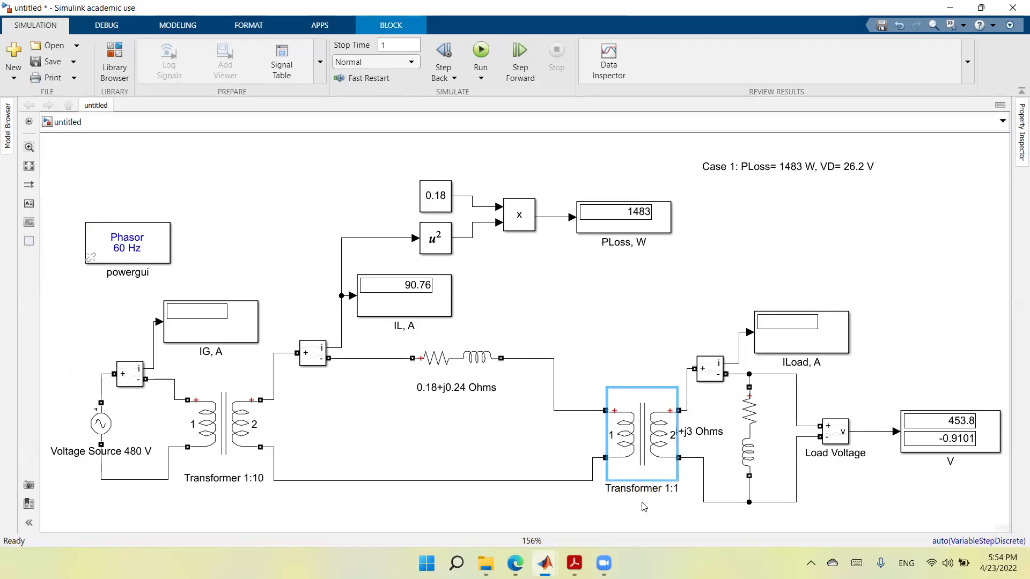
type("0")
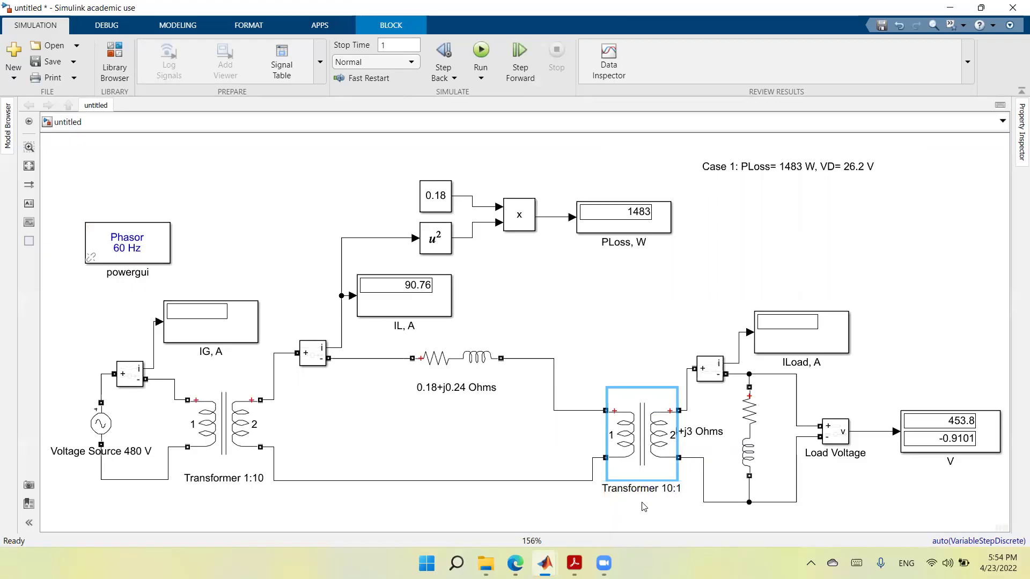
left_click(720, 243)
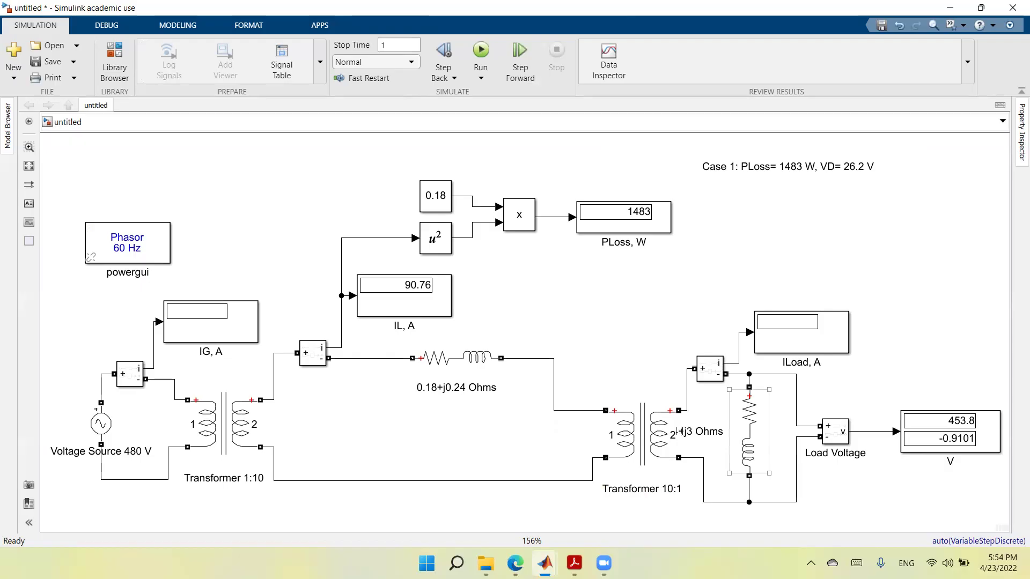
left_click_drag(750, 429, 768, 427)
left_click(984, 308)
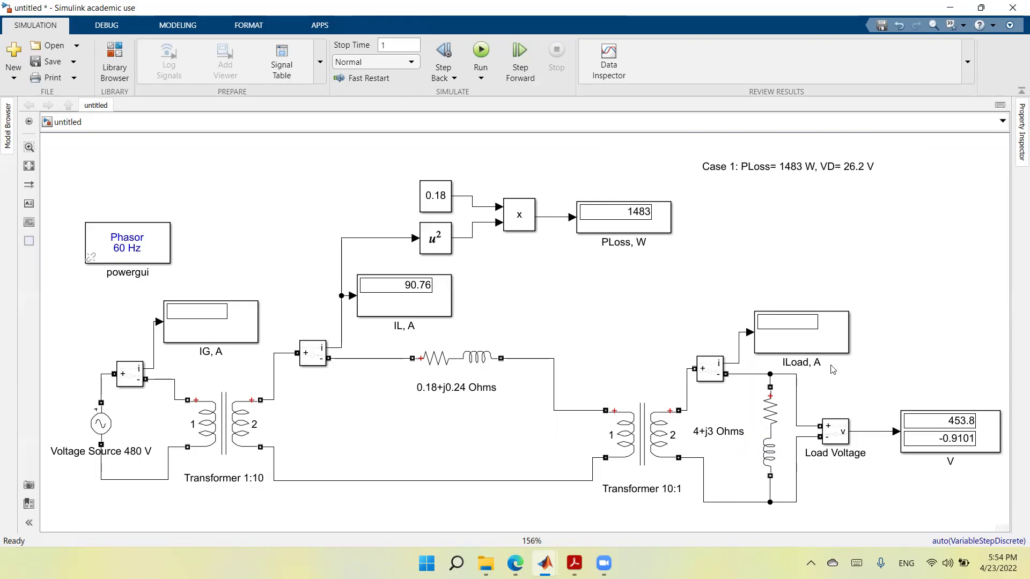
Step: Reroute the upper line wire closer to Transformer 10:1, lower the return wire, and move powergui to the diagram's upper-left corner
left_click_drag(554, 386, 590, 389)
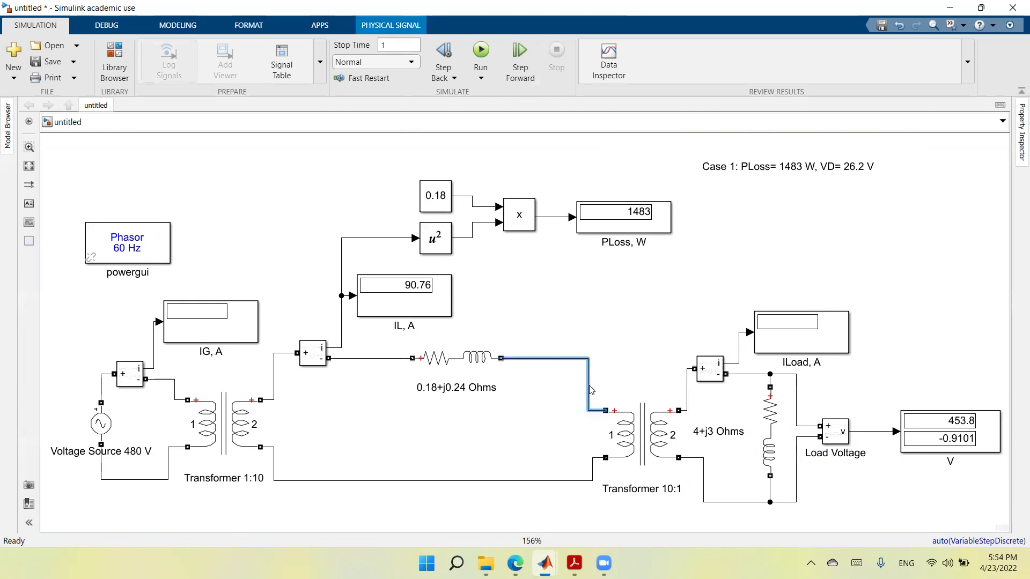
left_click(545, 481)
left_click_drag(545, 492, 549, 505)
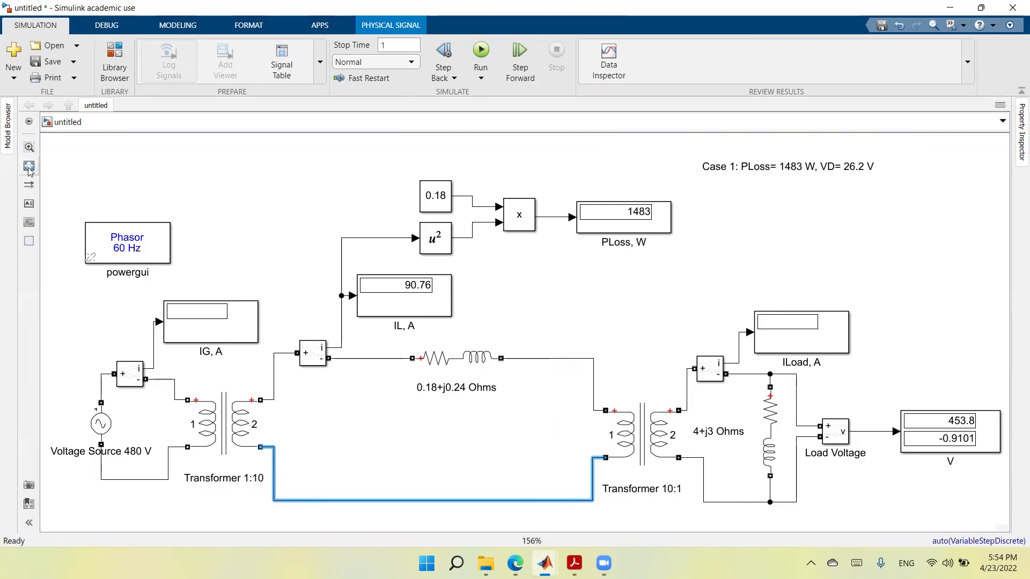
left_click_drag(123, 255, 102, 179)
left_click(230, 153)
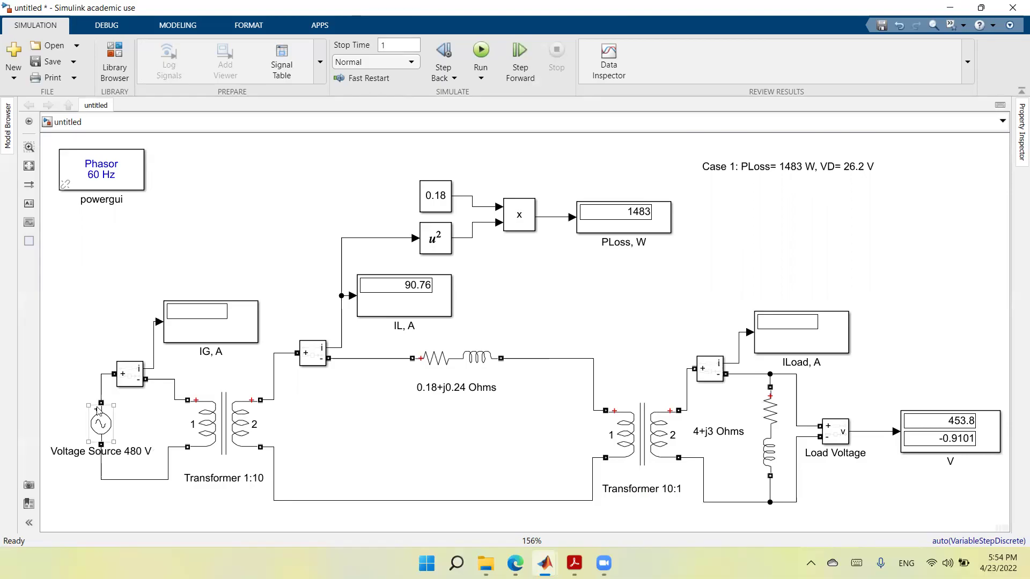
Step: Set the output signal of the generator-side current measurement block to Magnitude-Angle
left_click(140, 380)
double_click(135, 378)
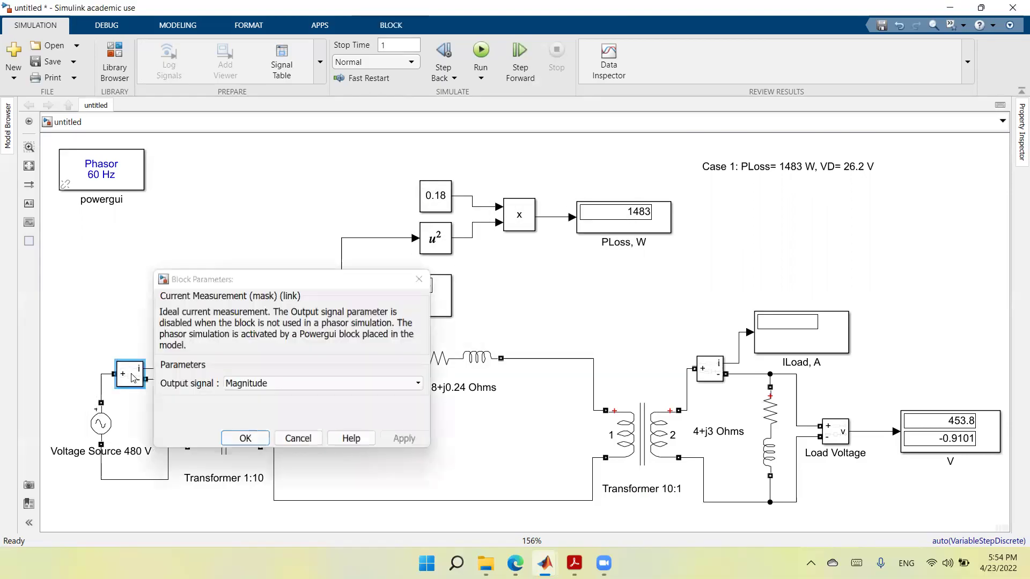
left_click(276, 384)
left_click(259, 419)
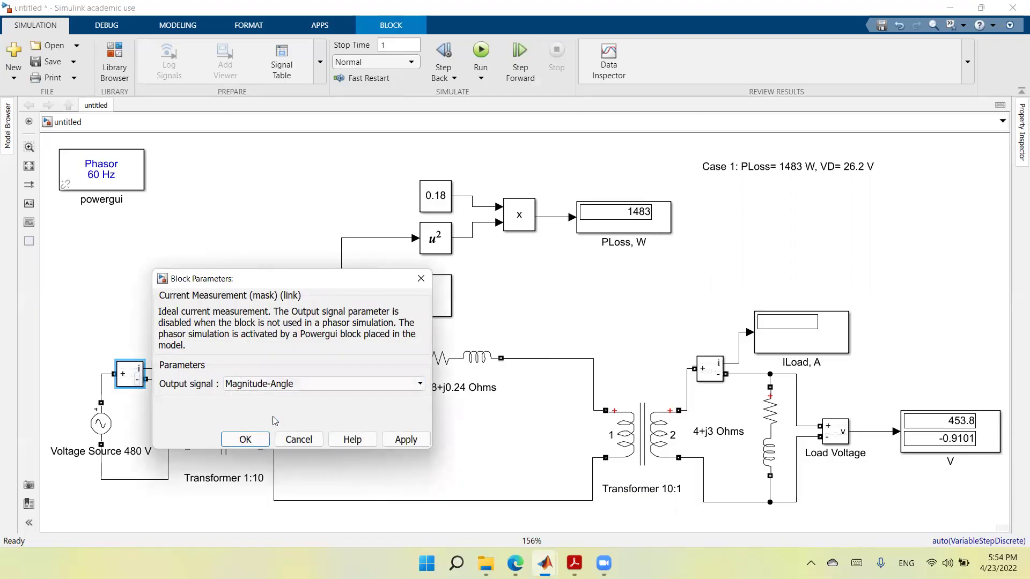
left_click(412, 446)
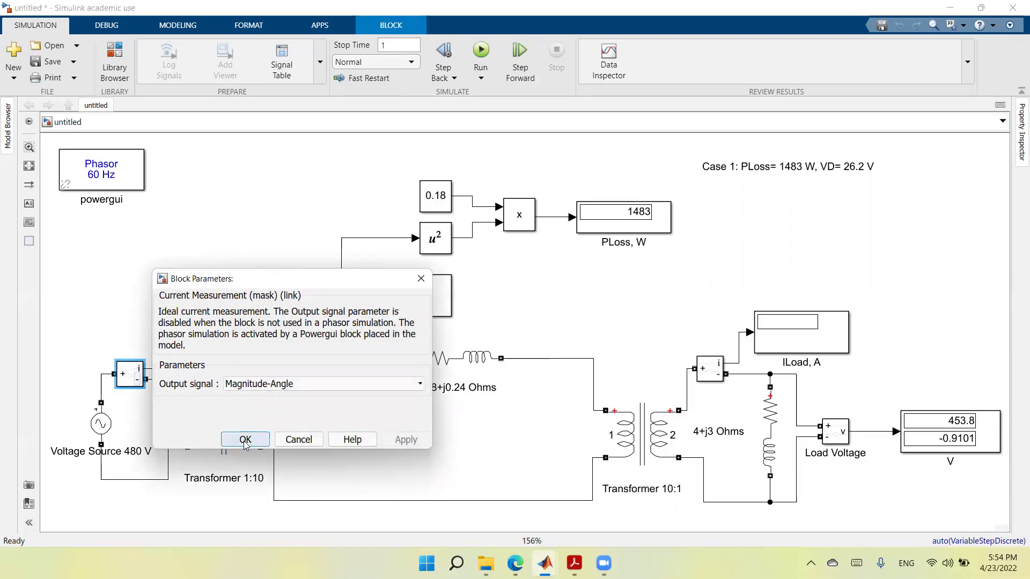
left_click(245, 439)
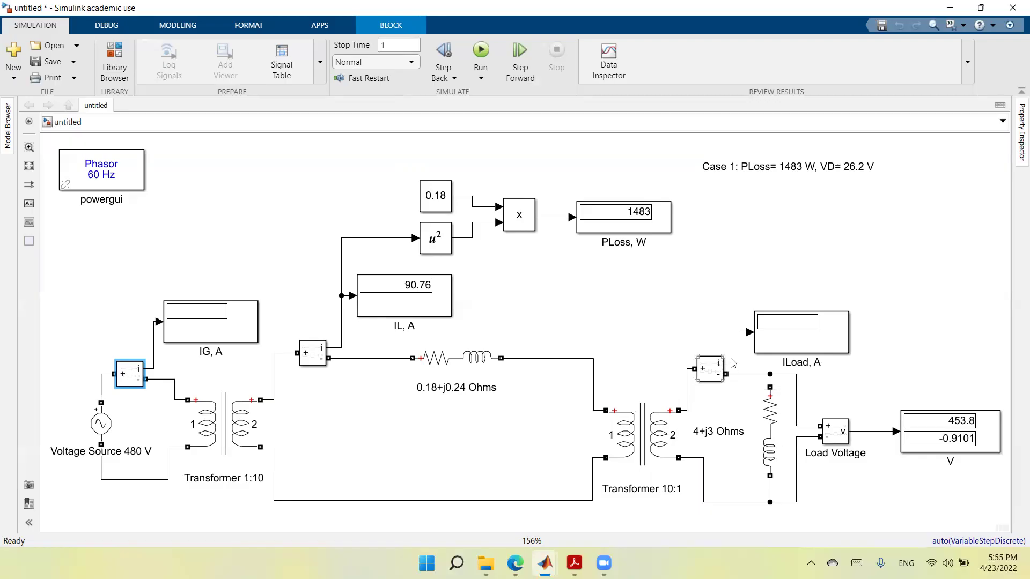
Step: Set the output signal of the load-side current measurement block to Magnitude-Angle
double_click(708, 371)
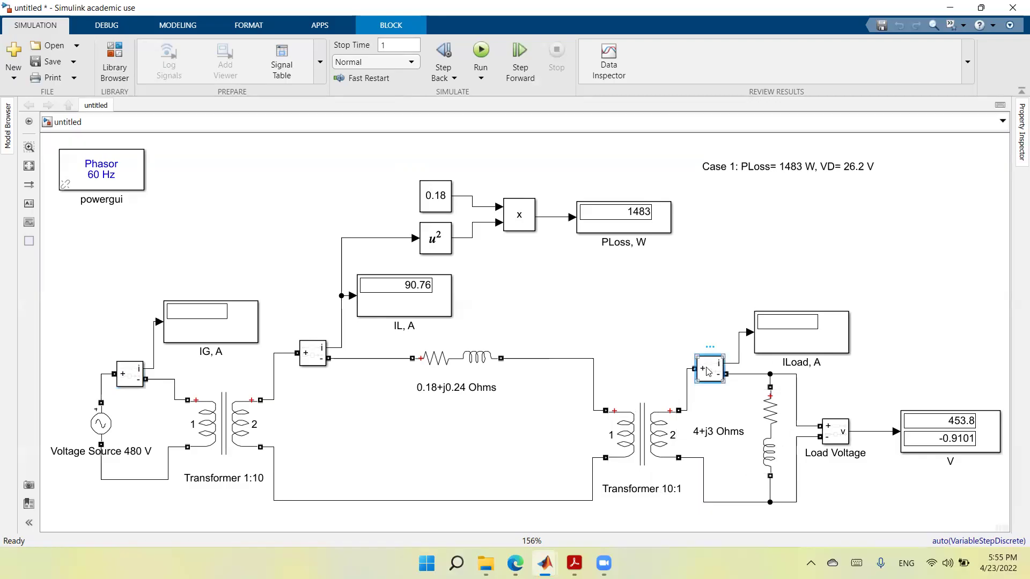
left_click(819, 377)
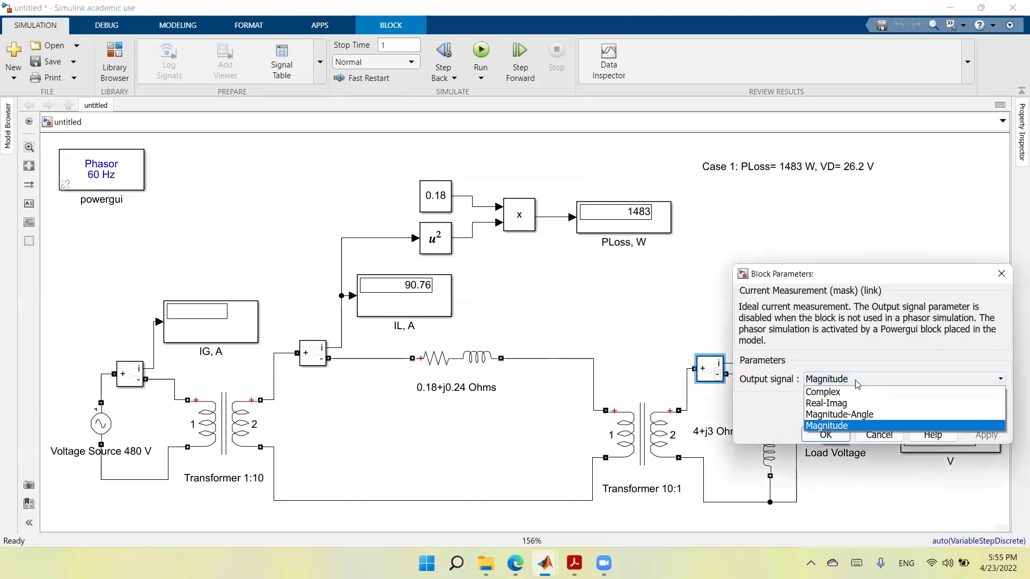
left_click(858, 415)
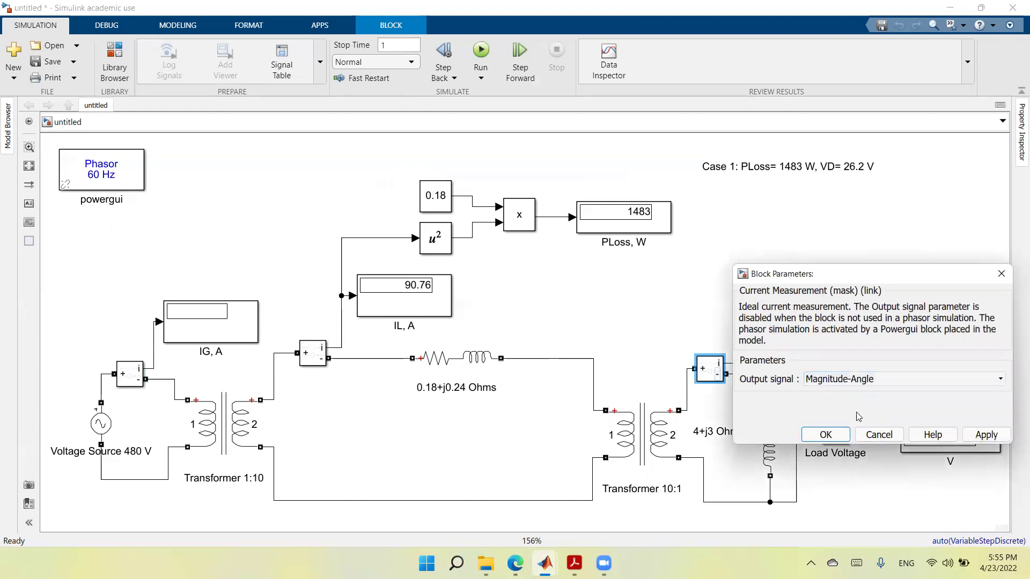
left_click(985, 436)
left_click(825, 434)
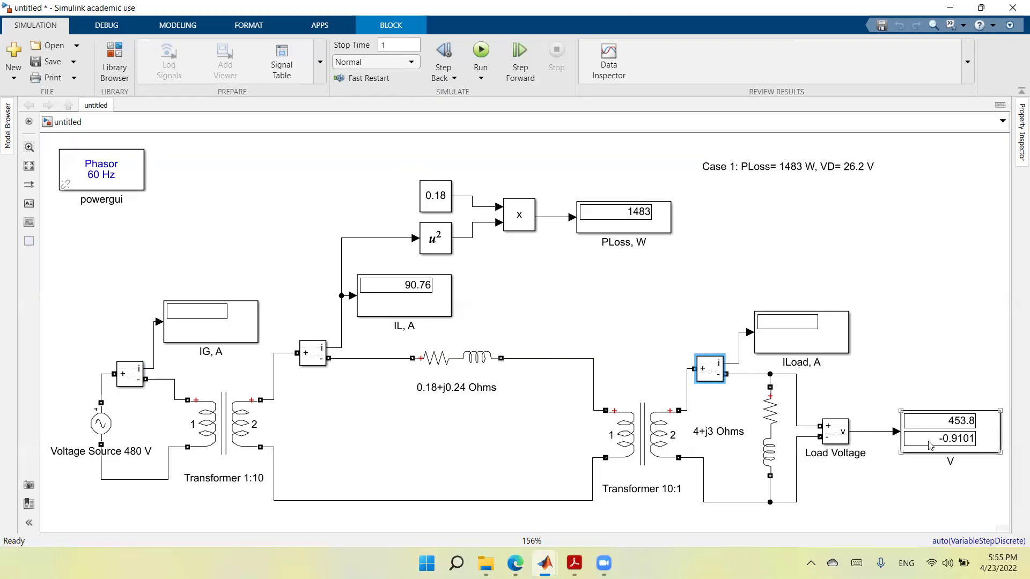
Step: Move the V display closer to the Load Voltage block, fit the diagram to the view and run the simulation
left_click_drag(978, 454, 939, 453)
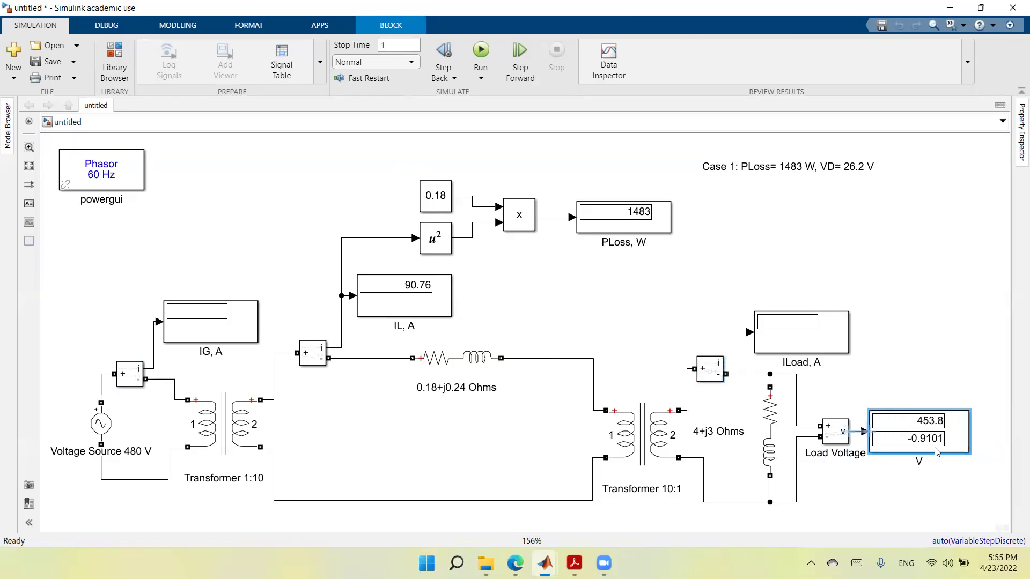
left_click(918, 480)
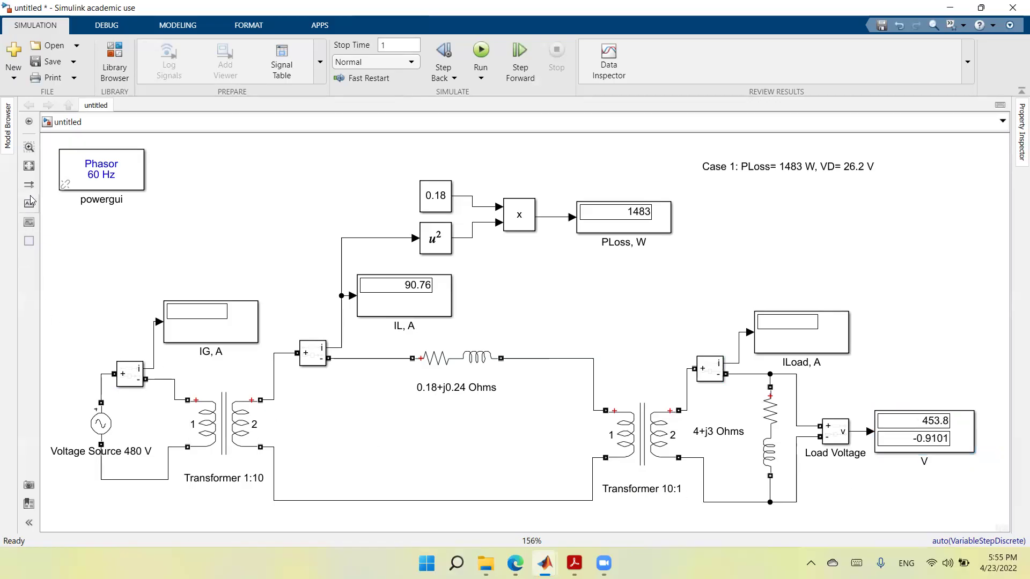
left_click(27, 167)
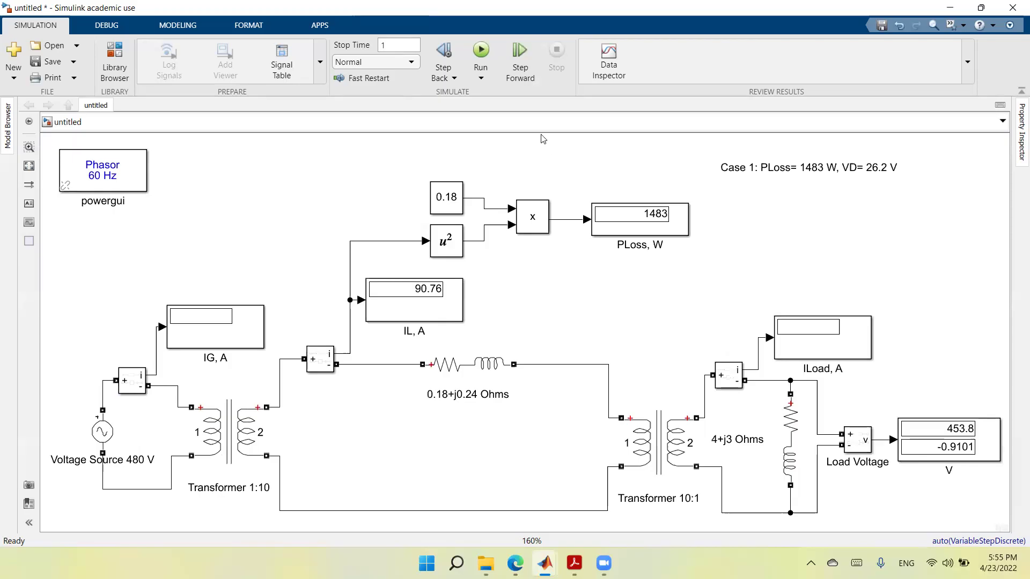
left_click(481, 52)
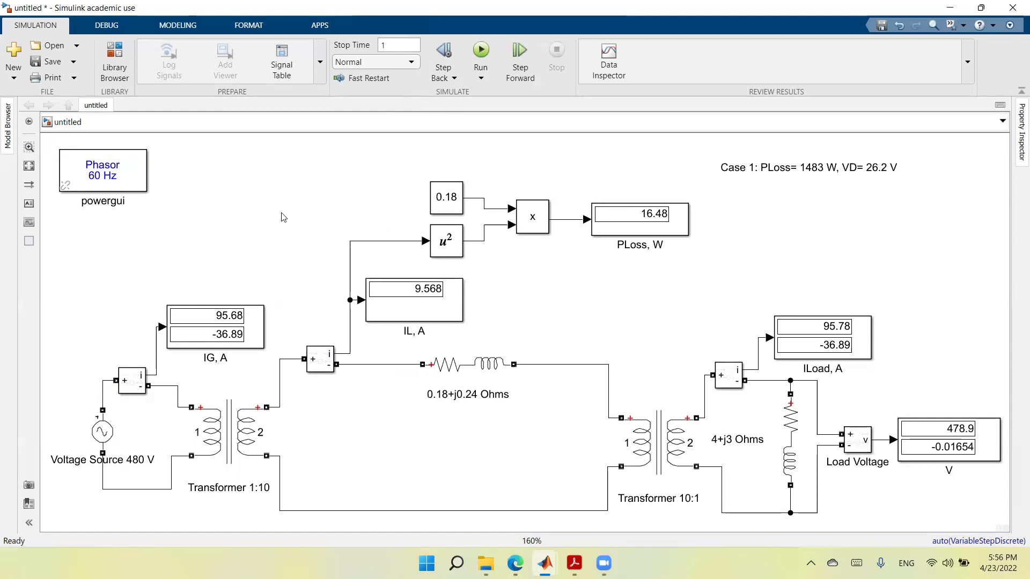
Step: Examine the generator current IG and the line current IL on either side of Transformer 1:10
left_click(98, 431)
left_click(155, 451)
left_click(140, 378)
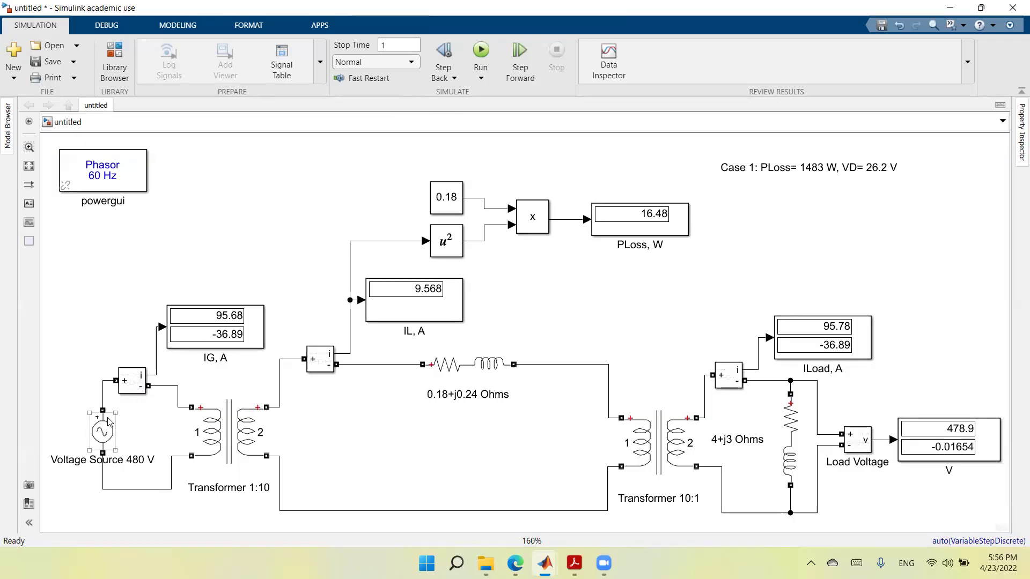
left_click(202, 382)
left_click(209, 361)
left_click(228, 415)
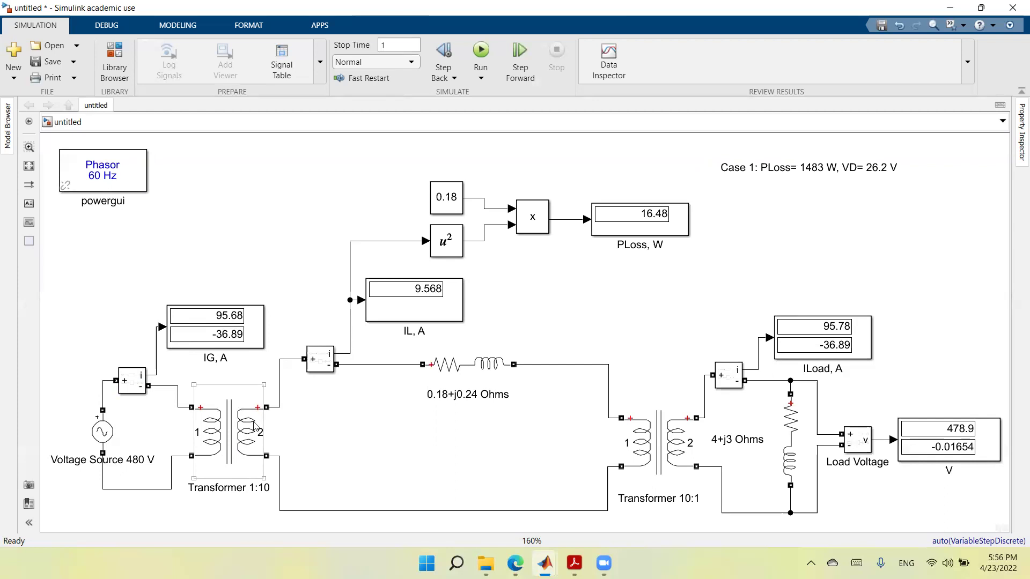
left_click(290, 401)
left_click(244, 335)
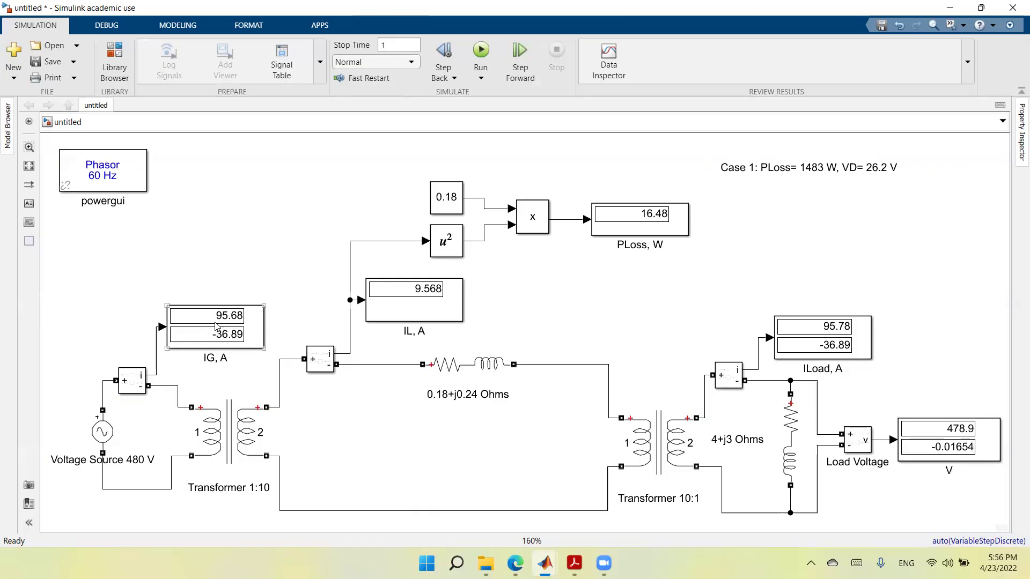
left_click(413, 301)
left_click(407, 268)
left_click(261, 423)
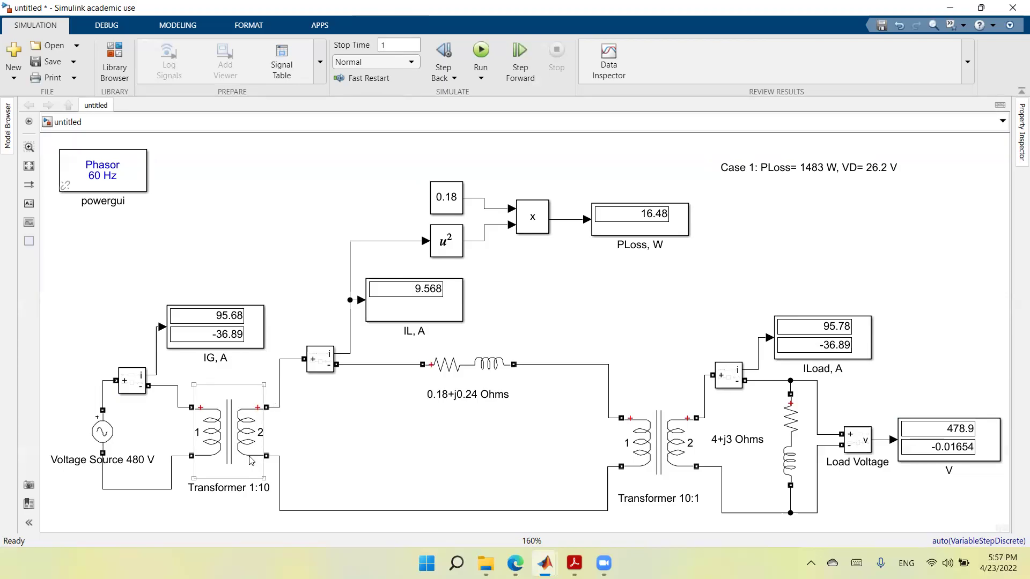
left_click(300, 453)
left_click(451, 288)
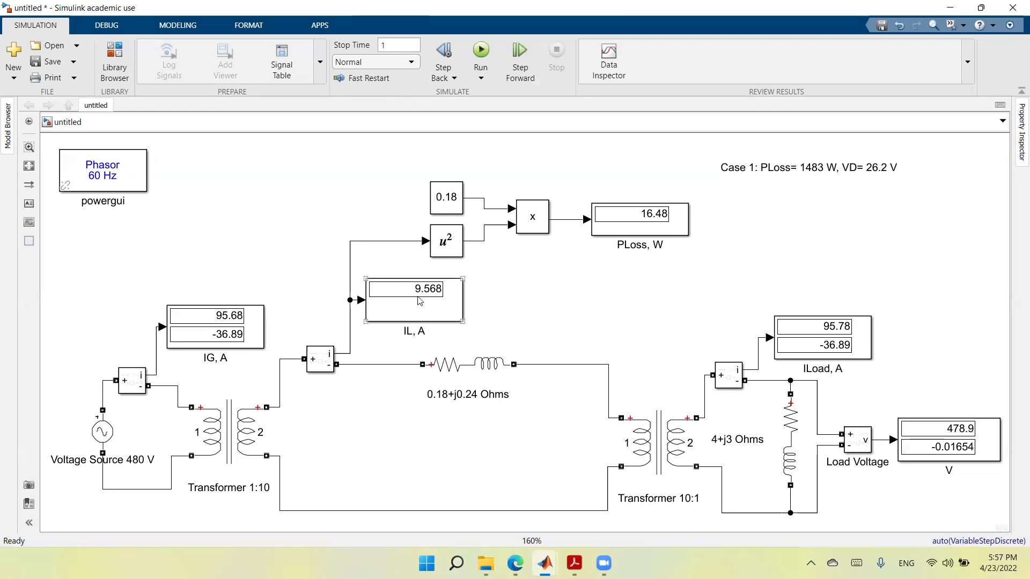
left_click(342, 258)
Step: Create a "Case 2: PLoss" annotation just below the Case 1 annotation
double_click(730, 185)
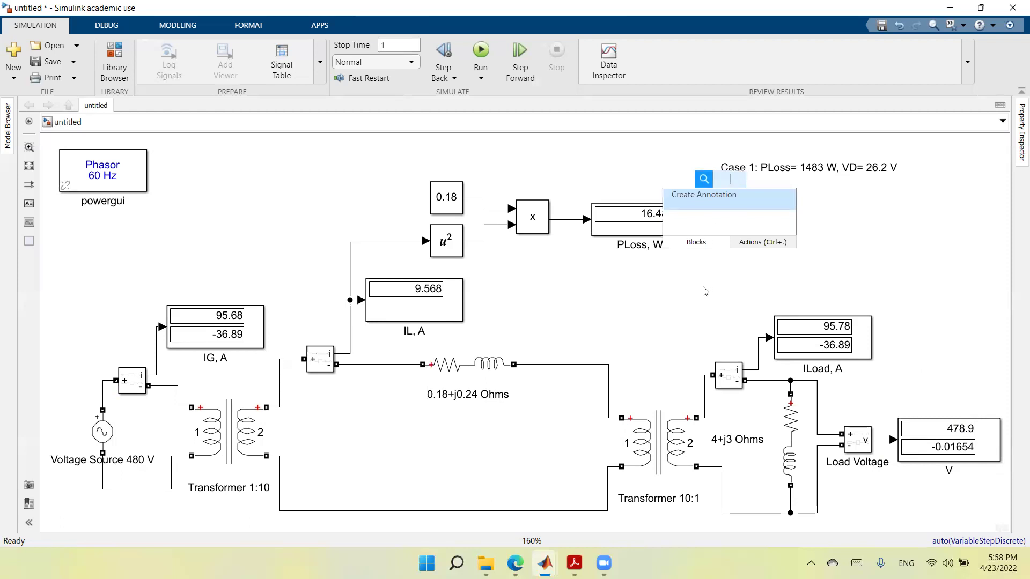
type("Cas")
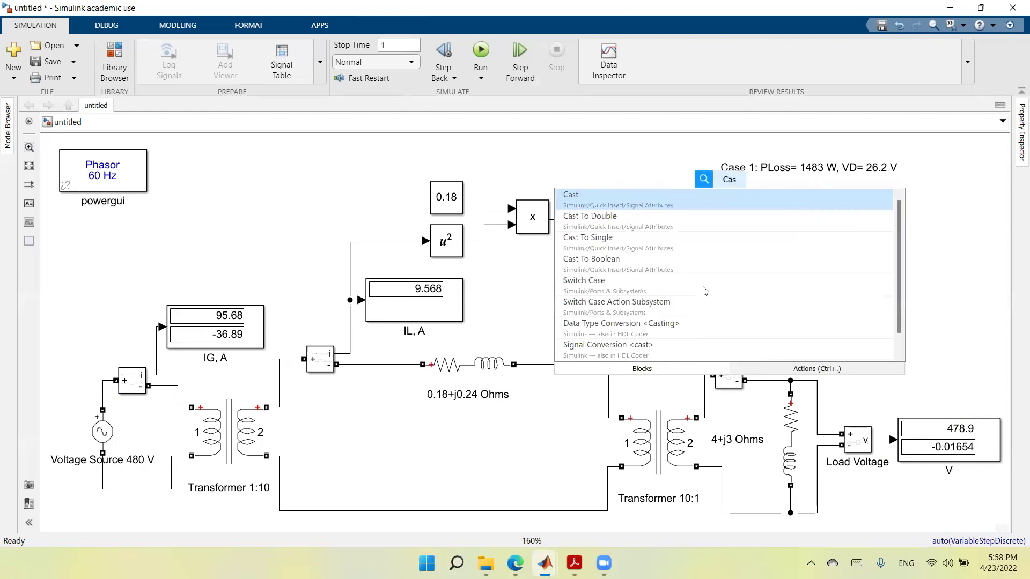
type("e 2")
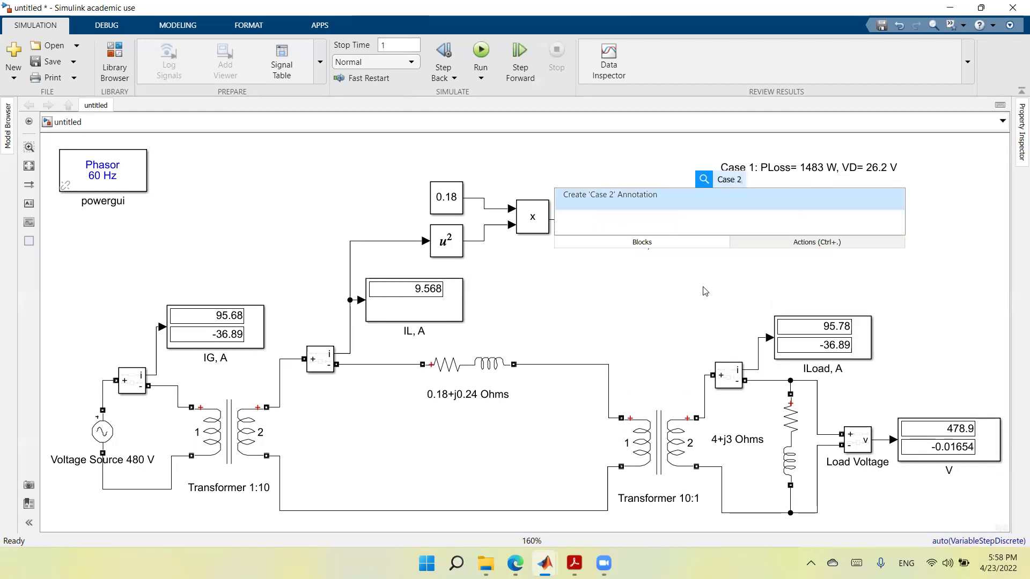
type(": P")
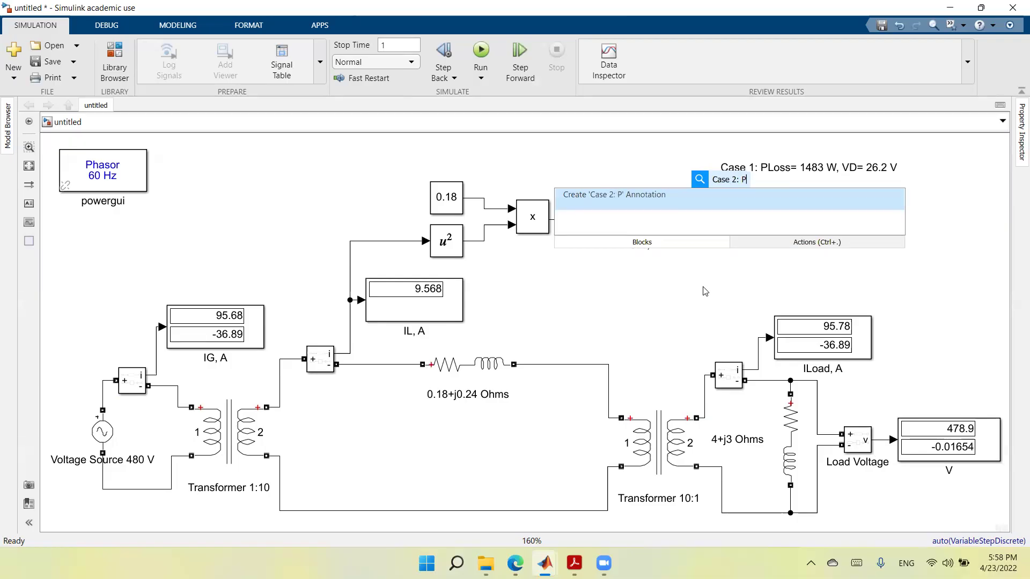
type("Loss")
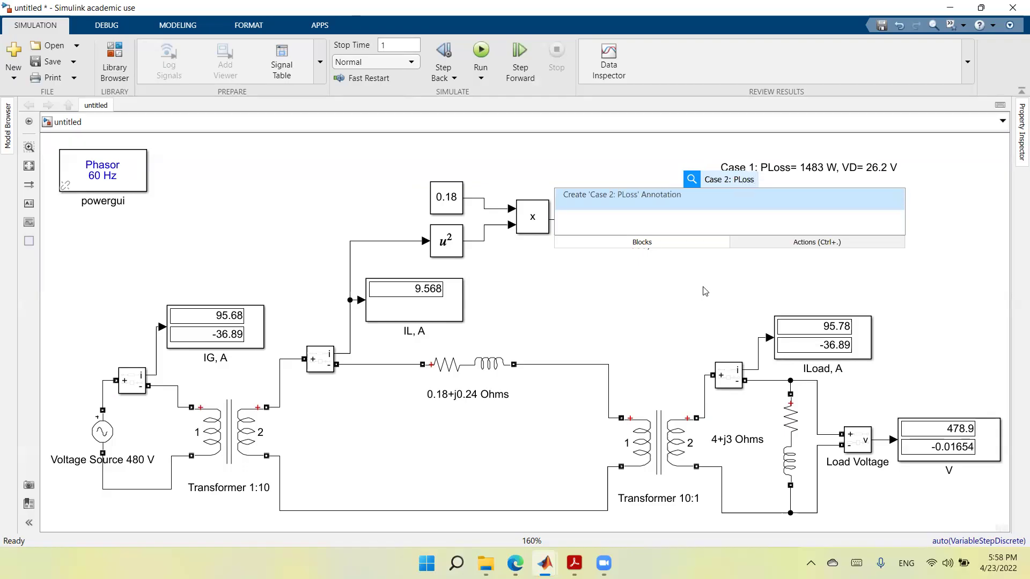
key("Return")
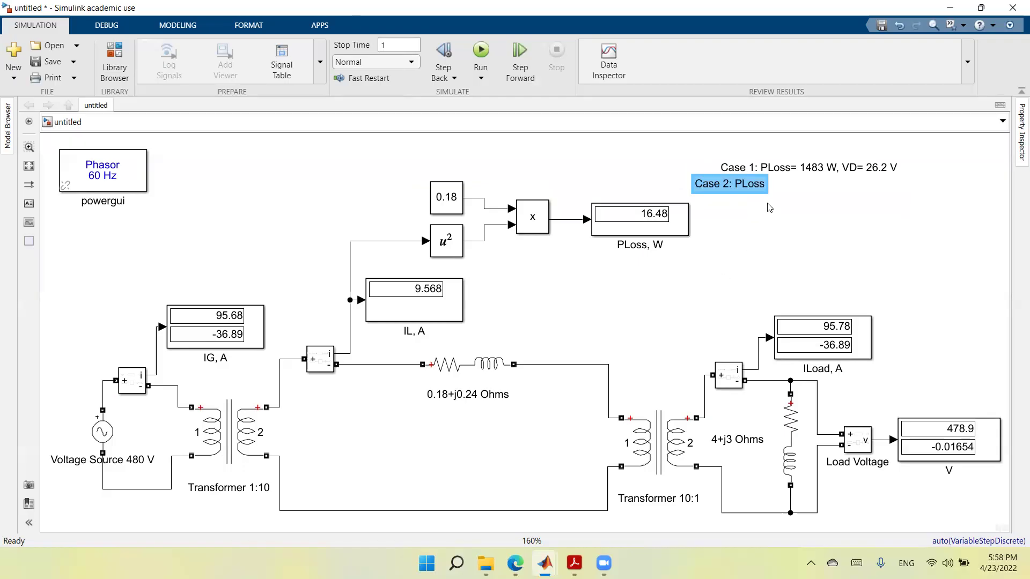
Step: Align the Case 2 annotation with the Case 1 text and complete it as "Case 2: PLoss = 16.48 W, VD= 1.1 V"
left_click_drag(742, 187, 769, 188)
left_click(769, 186)
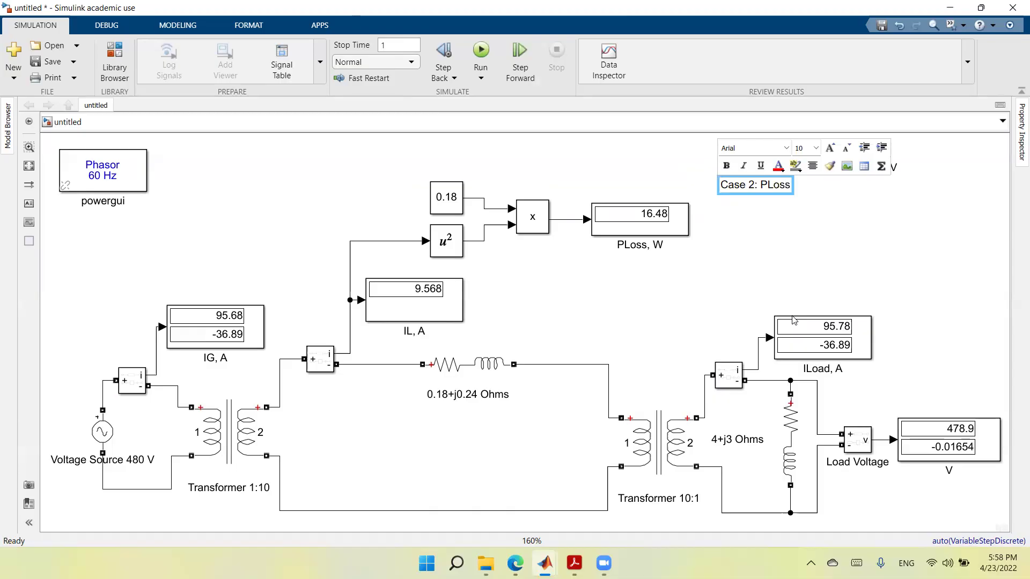
type("= 16.48")
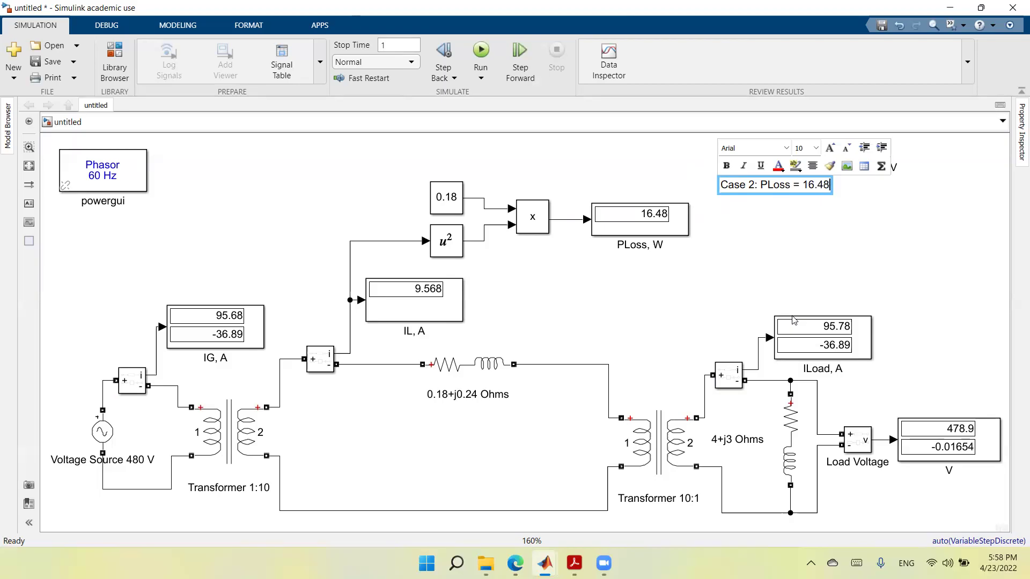
type(" W, VD=")
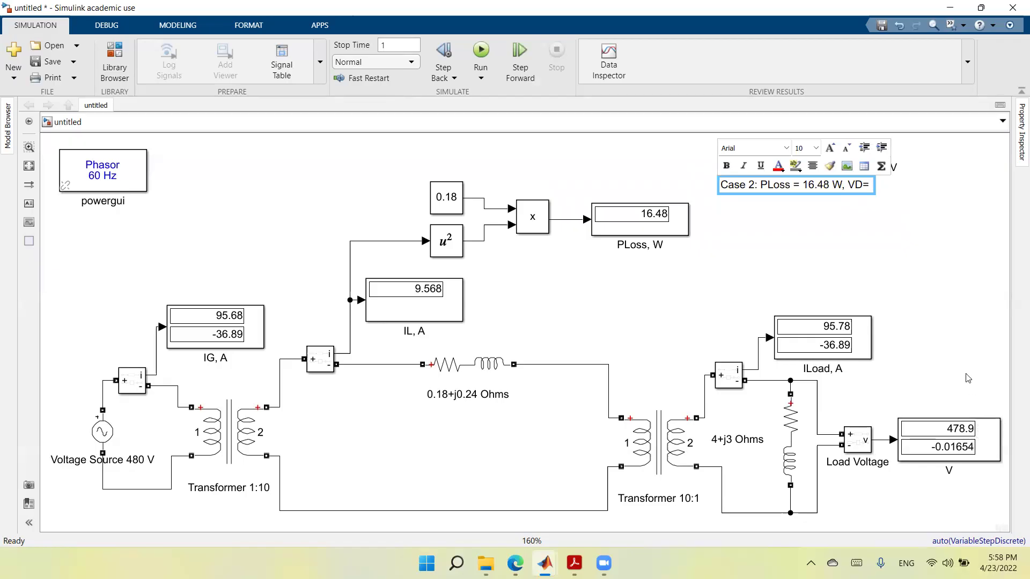
type("1.1 V")
left_click(863, 258)
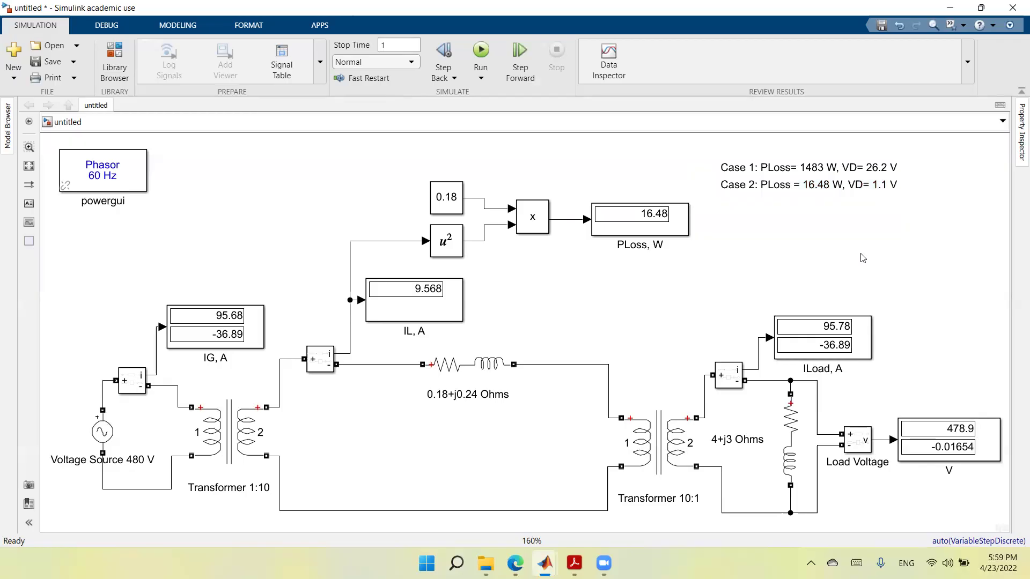
Step: Add a space before the first equals sign in the Case 1 annotation so it reads "Case 1: PLoss = 1483 W, VD= 26.2 V"
left_click(795, 186)
left_click(788, 172)
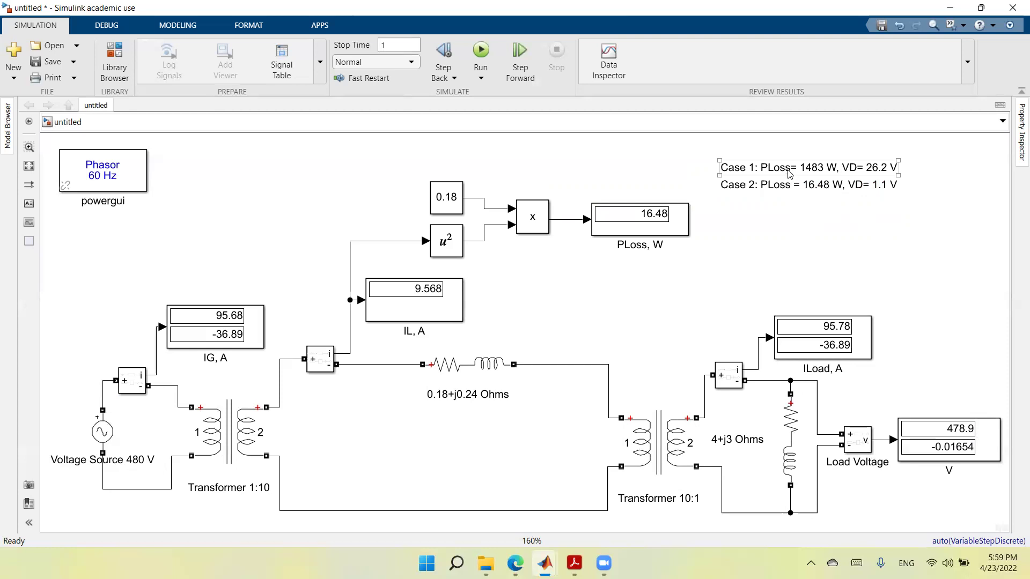
triple_click(788, 171)
left_click(791, 167)
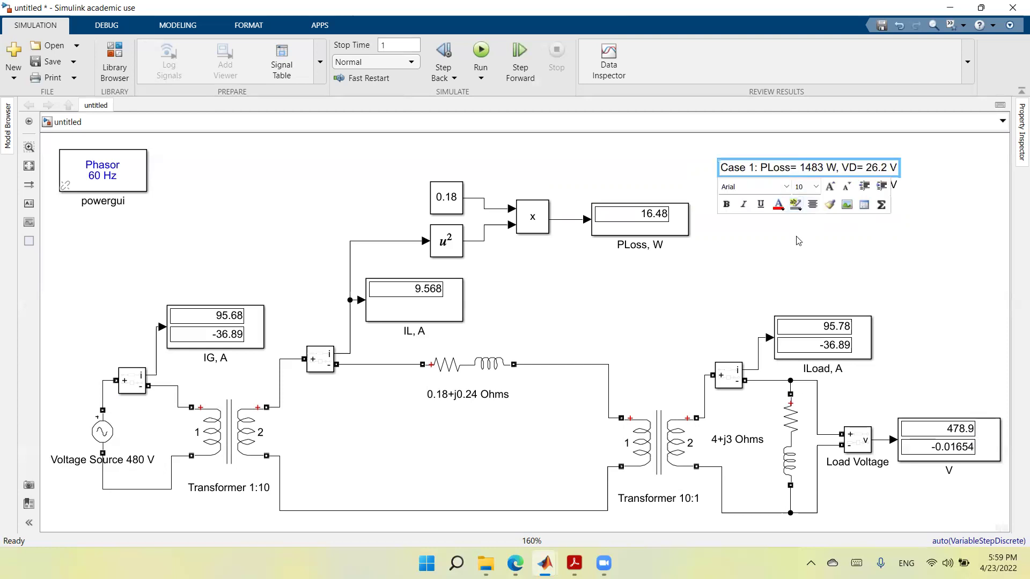
left_click(786, 262)
left_click(791, 186)
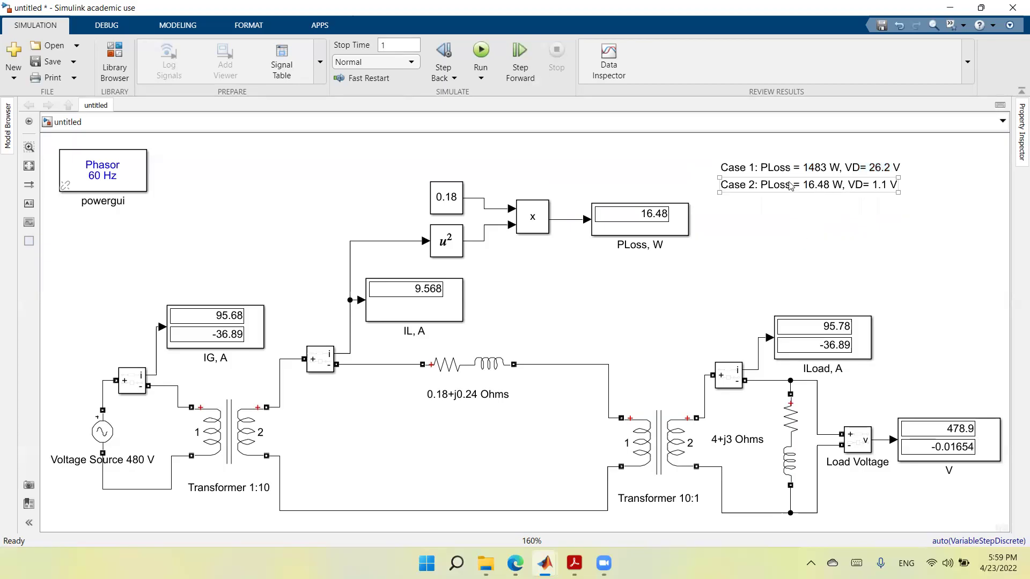
left_click(849, 242)
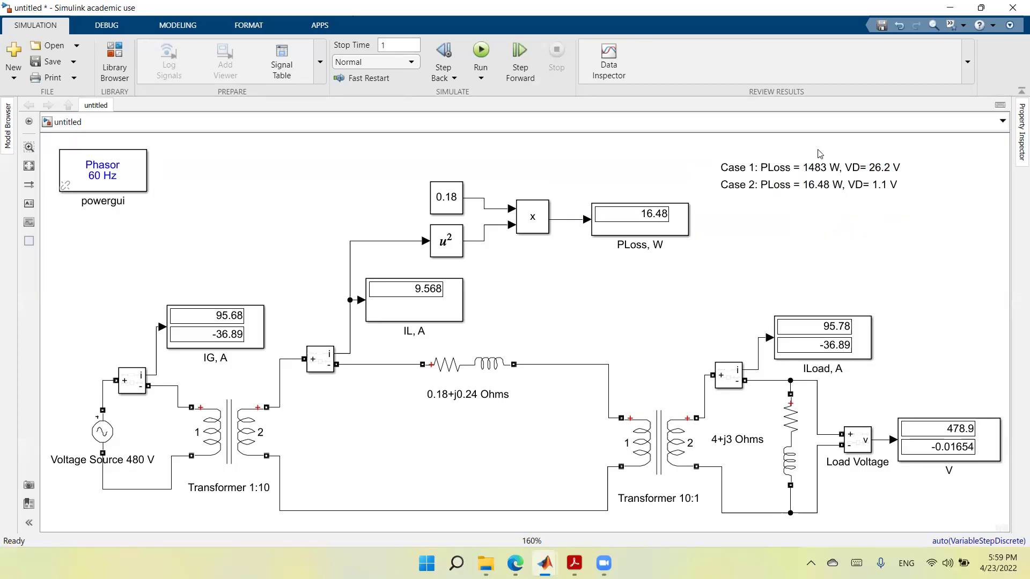
left_click(882, 183)
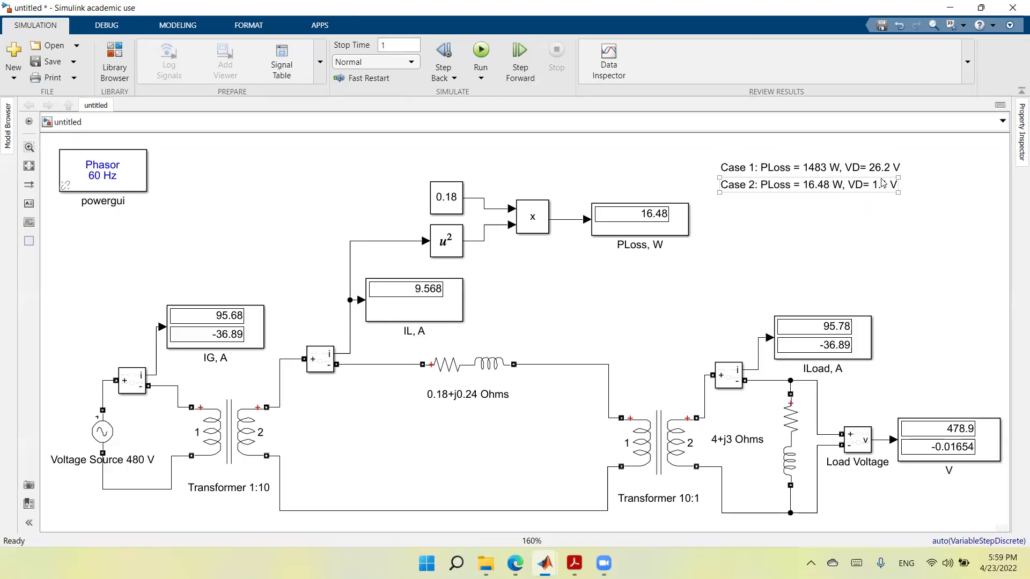
Step: Compare the power loss and voltage drop recorded in the Case 1 and Case 2 annotations
left_click(869, 269)
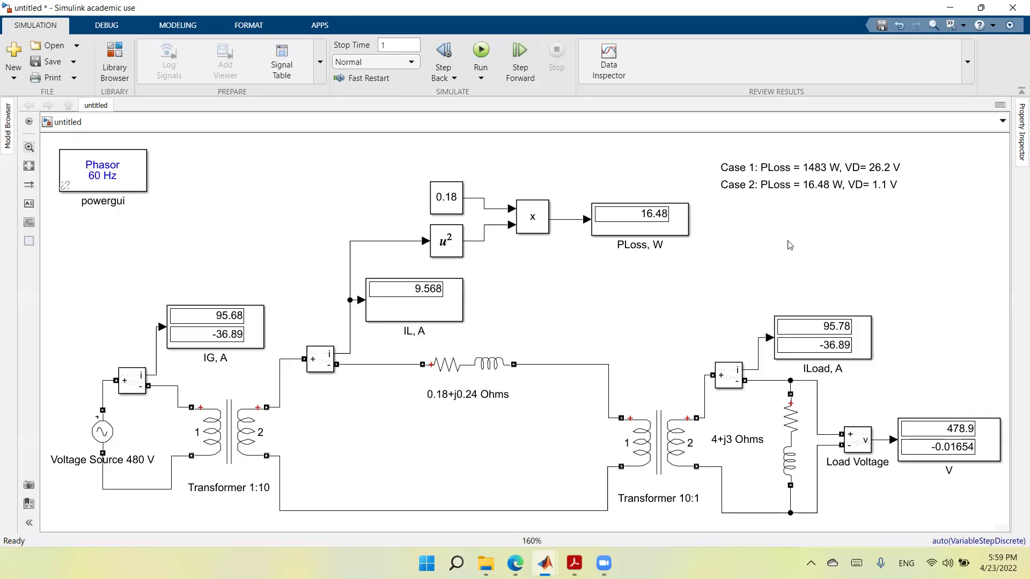
left_click(722, 194)
left_click(734, 210)
left_click(736, 194)
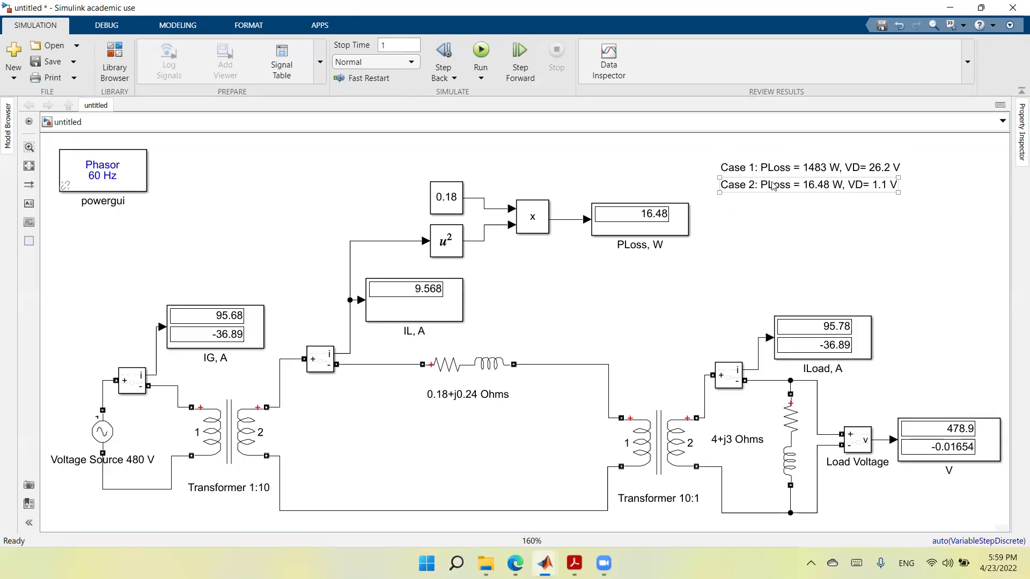
left_click(825, 233)
left_click(874, 188)
left_click(906, 173)
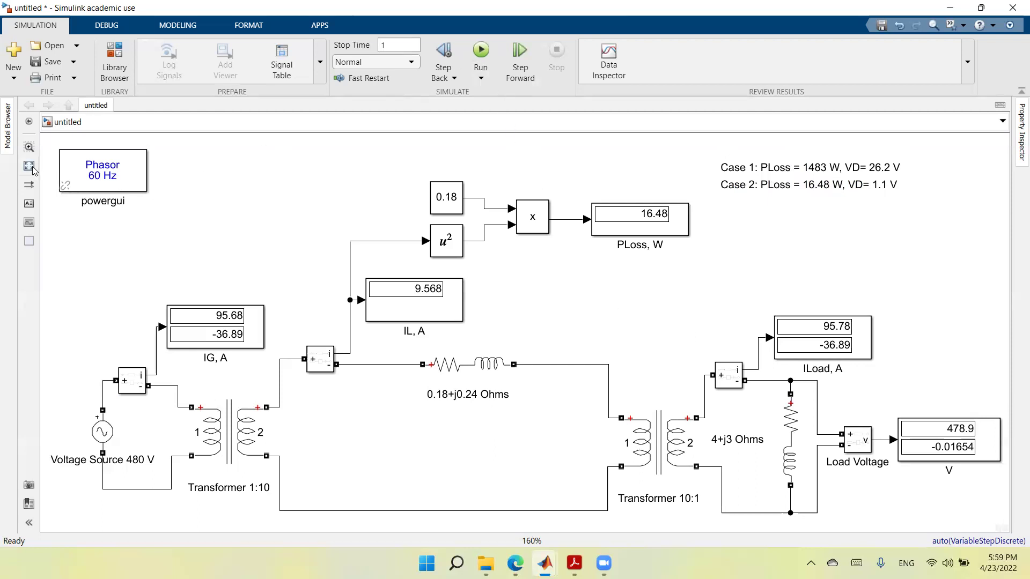
Step: Run the simulation and shift the 4+j3 Ohms load branch slightly down between its connecting wires
left_click(482, 51)
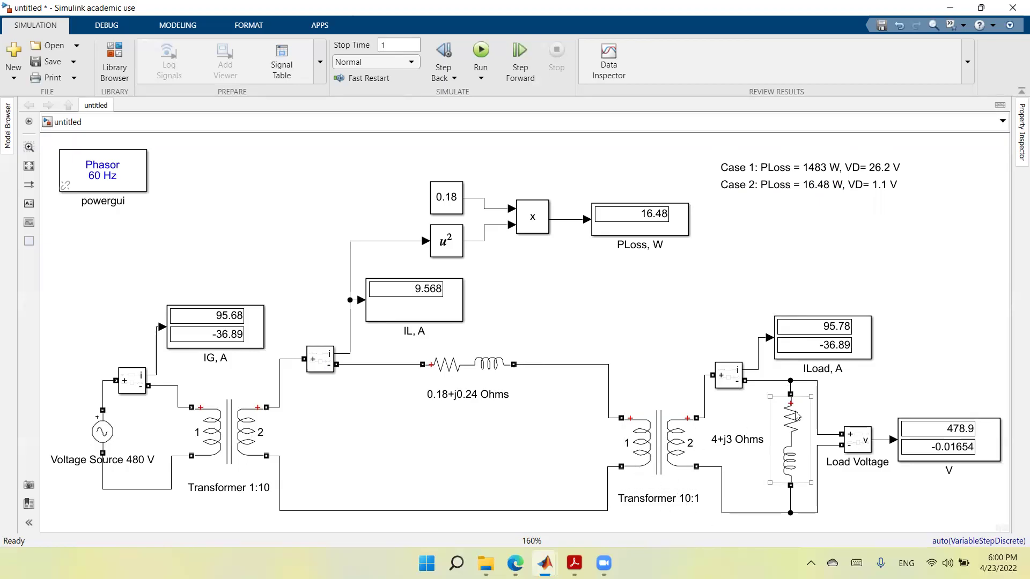
mouse_move(797, 428)
left_mouse_down()
mouse_move(786, 444)
mouse_move(789, 430)
left_mouse_up()
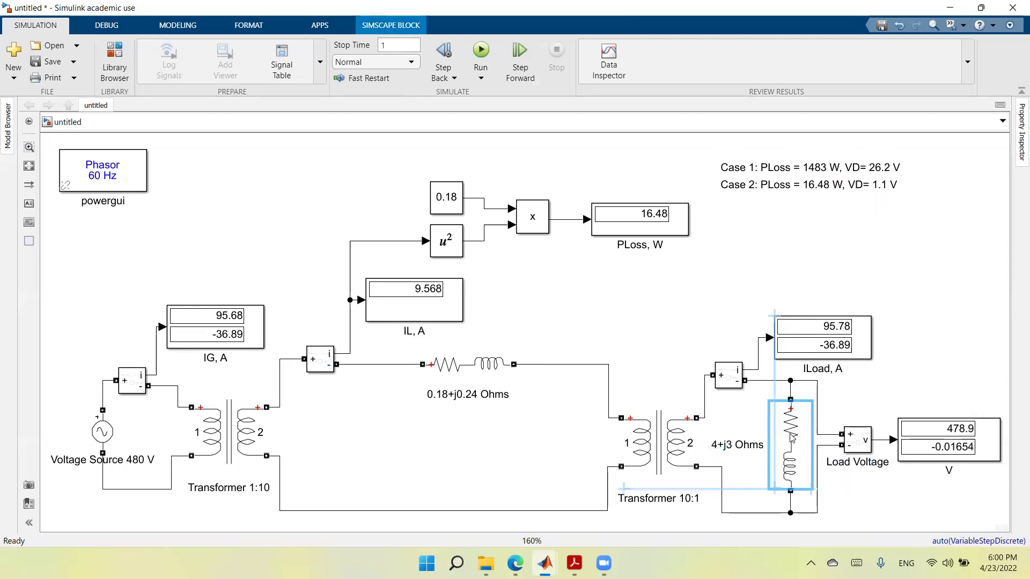
left_click(603, 327)
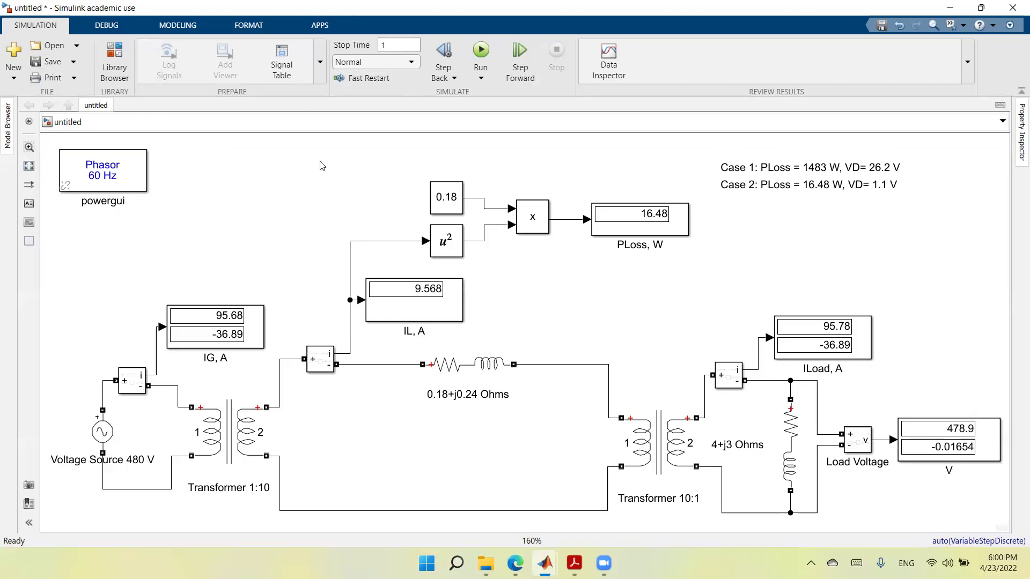
Step: Rerun the simulation and reposition the 0.18+j0.24 Ohms line impedance, routing its wire's vertical segment close to Transformer 10:1
left_click(481, 49)
left_click(455, 367)
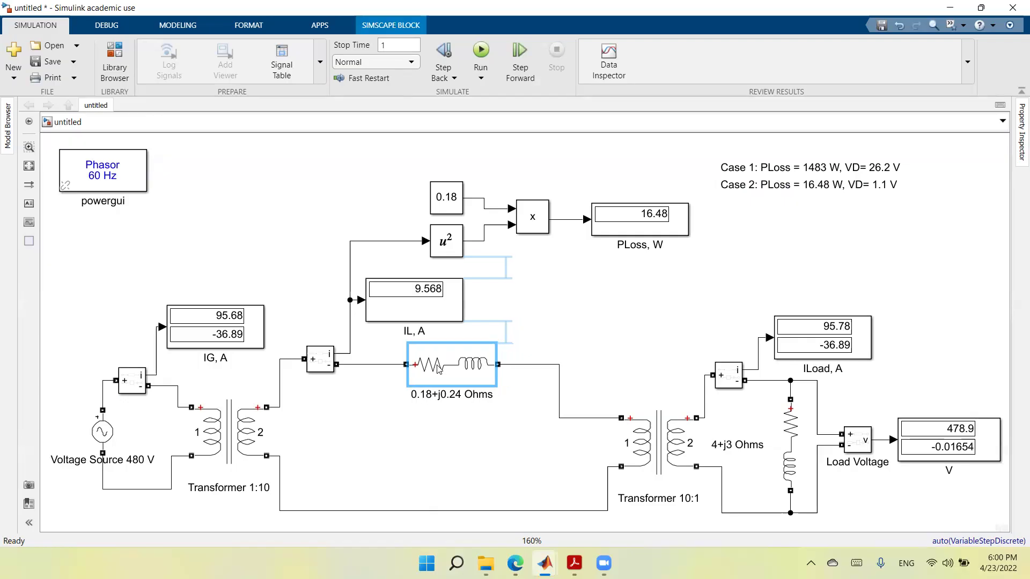
left_click_drag(455, 366, 458, 367)
left_click(569, 383)
left_click_drag(568, 383, 601, 383)
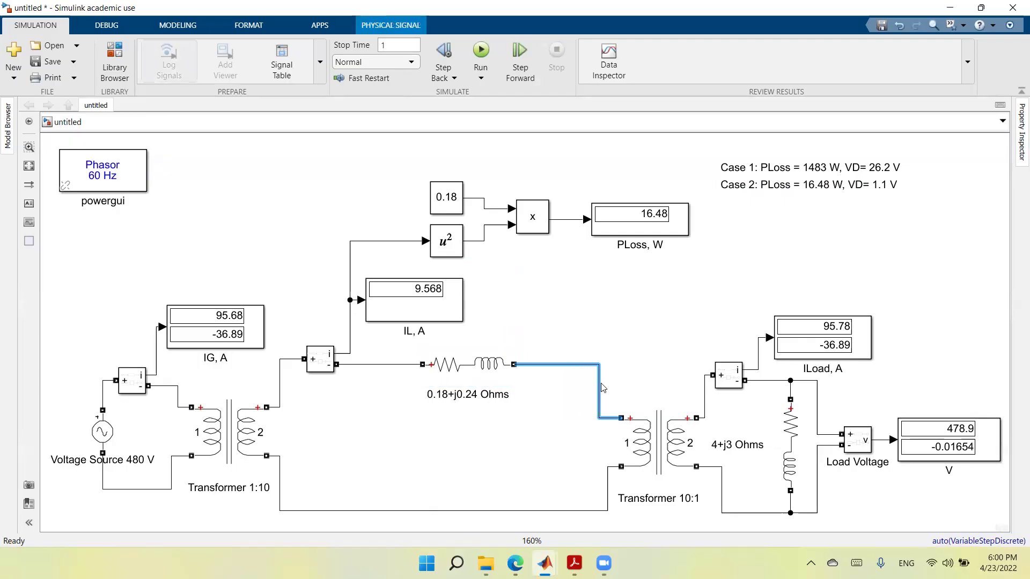
left_click(657, 346)
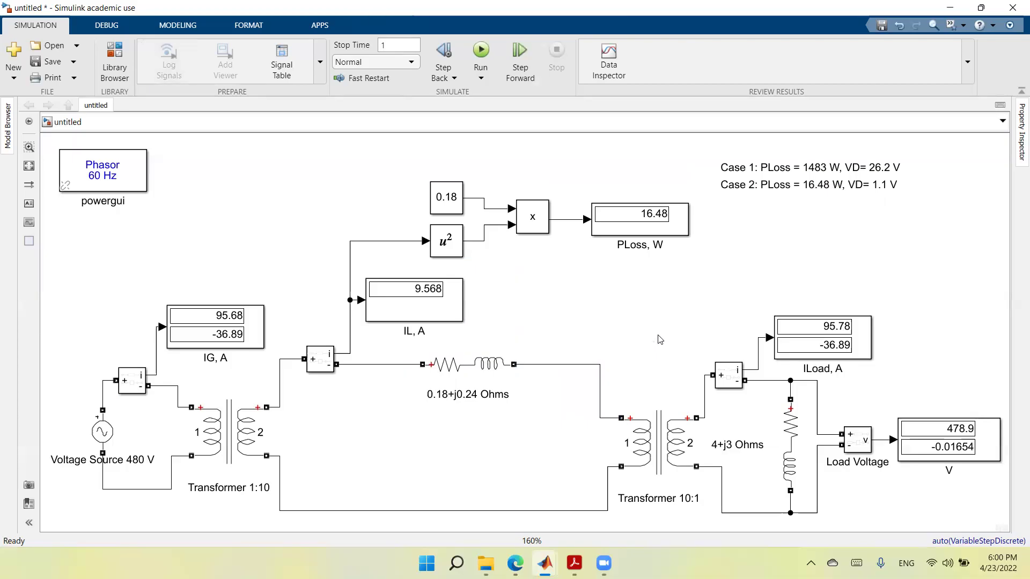